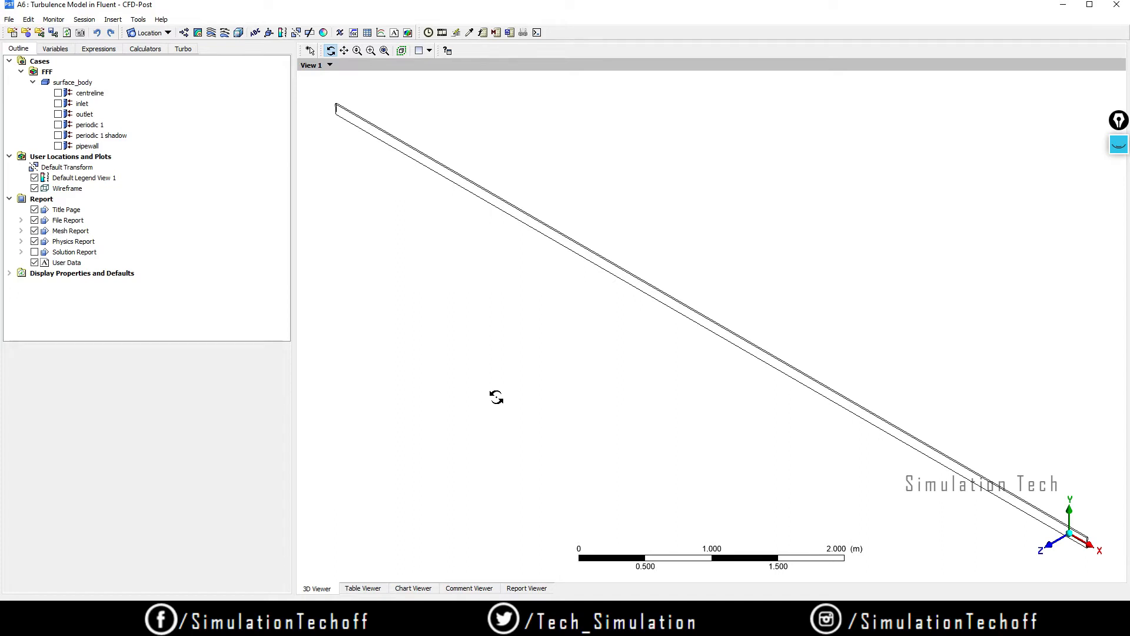
Step: Insert a line location named "Pipe wall"
{"action": "left_click", "coordinate": [160, 33]}
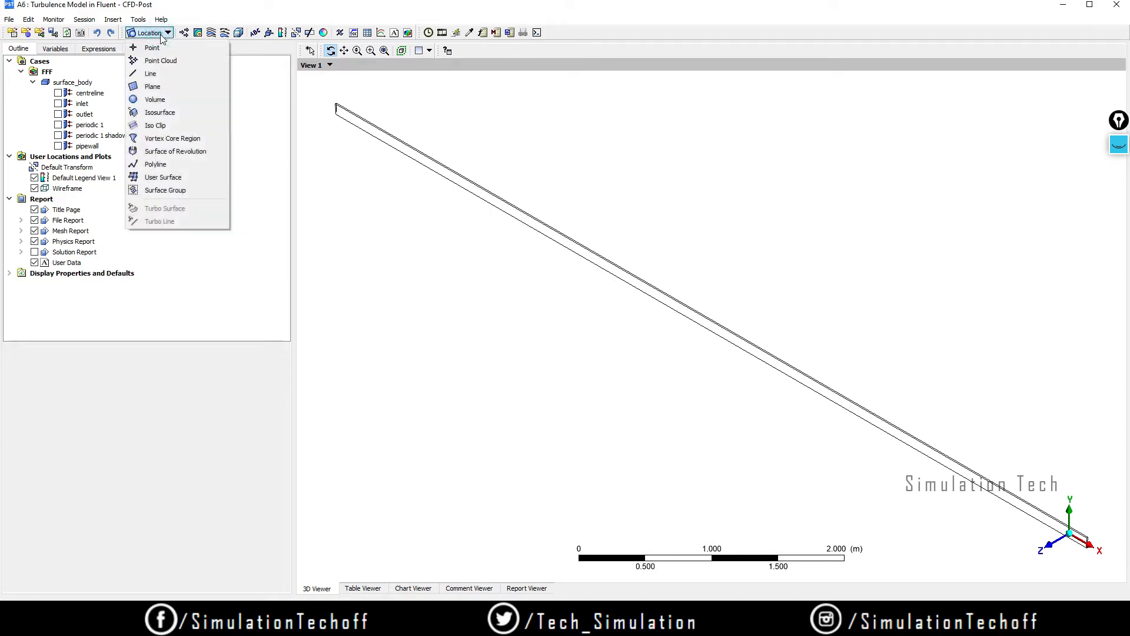
{"action": "left_click", "coordinate": [163, 74]}
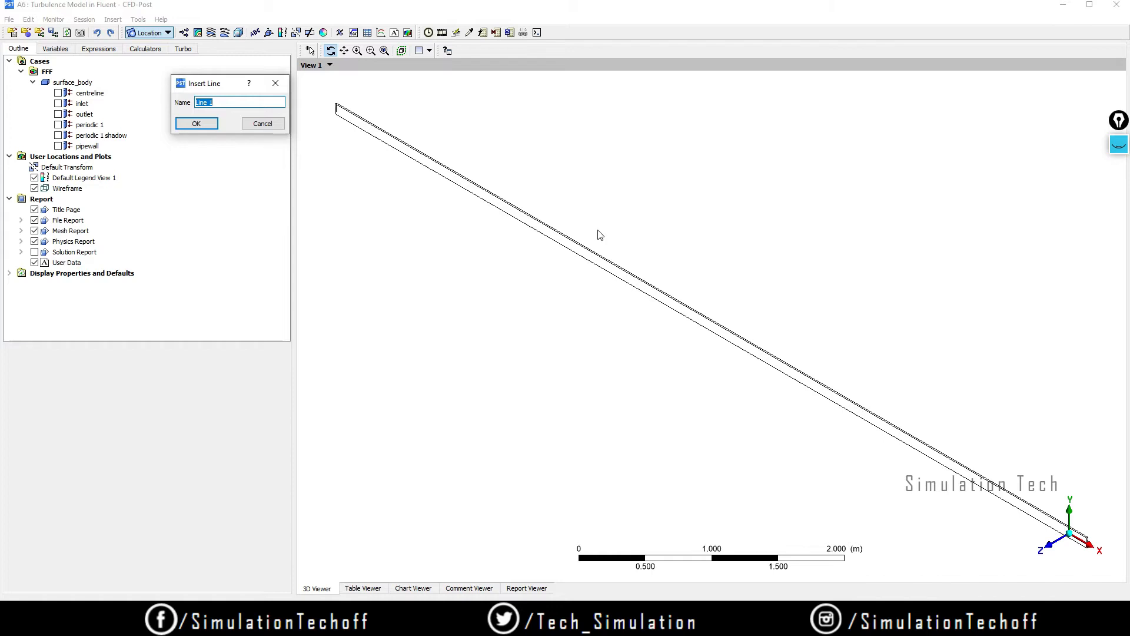
{"action": "type", "text": "Pi"}
{"action": "key", "text": "BackSpace"}
{"action": "type", "text": "pe wall"}
{"action": "left_click", "coordinate": [197, 124]}
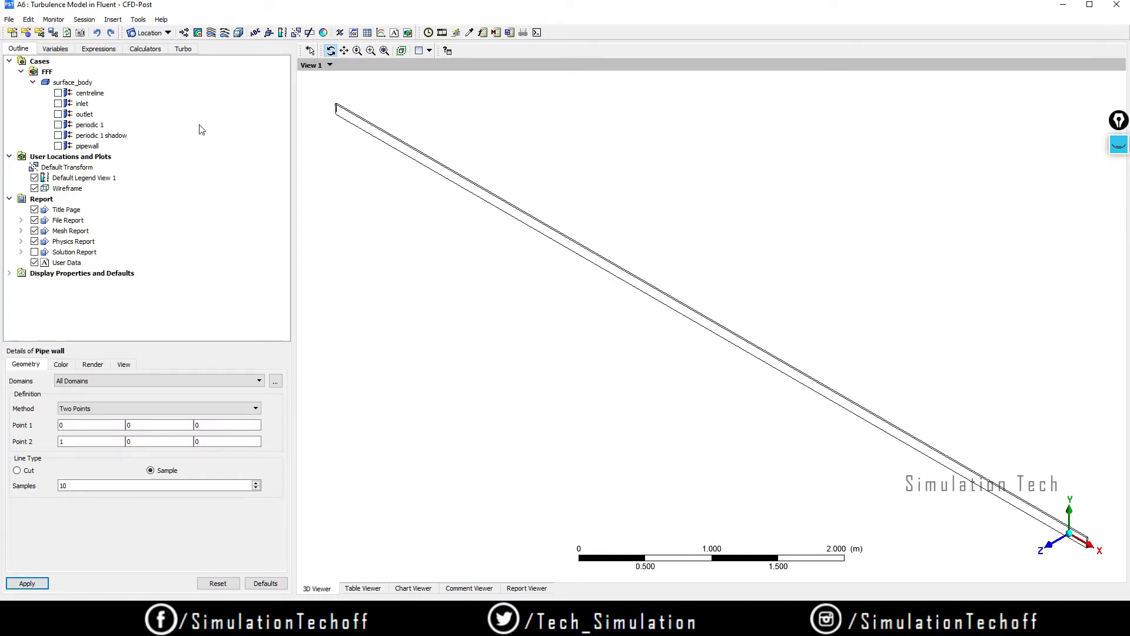
Step: Define the Pipe wall line by two points, with Point 1 at 0, 0.1, 0 and Point 2 at 8, 0.1, 0
{"action": "left_click", "coordinate": [88, 426]}
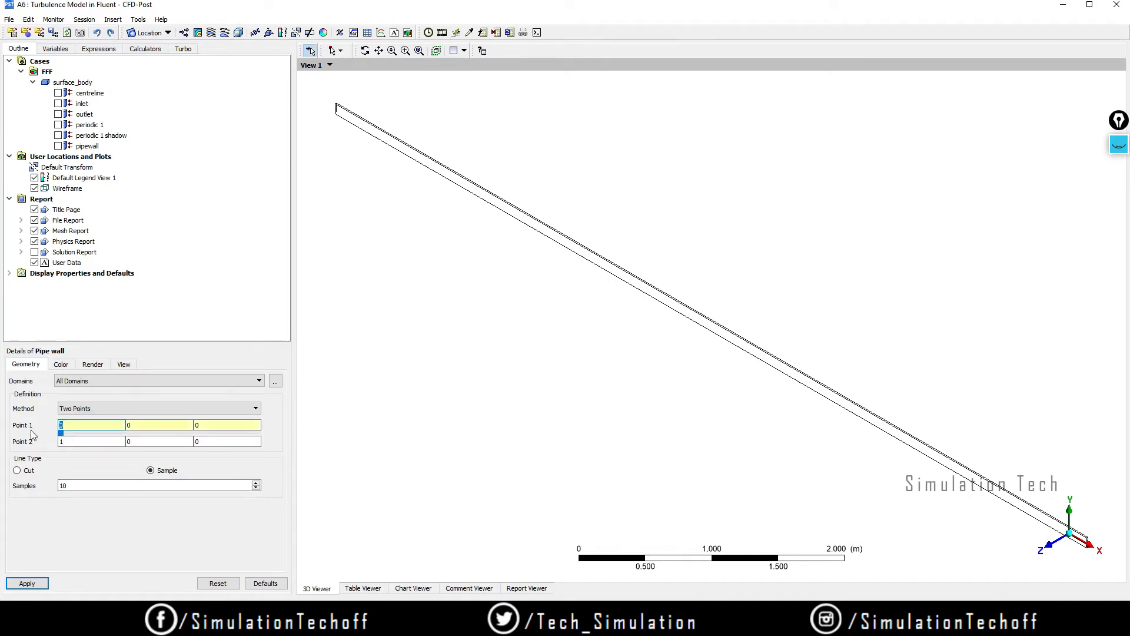
{"action": "left_click", "coordinate": [145, 425]}
{"action": "type", "text": "0.14"}
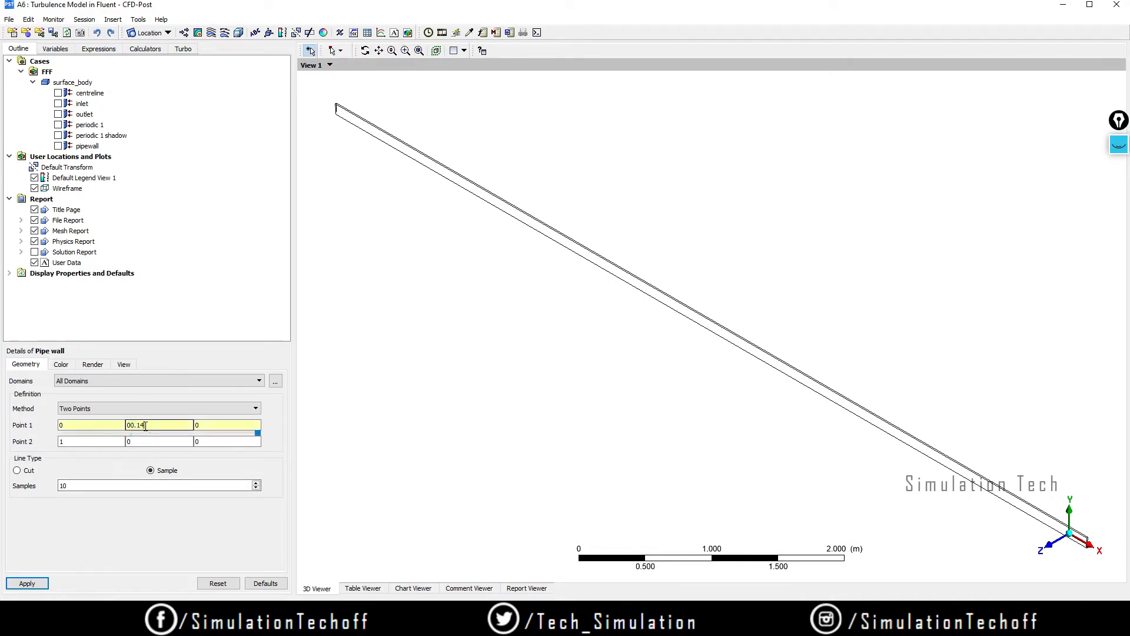
{"action": "key", "text": "BackSpace"}
{"action": "key", "text": "BackSpace"}
{"action": "type", "text": ".1"}
{"action": "left_click_drag", "start_coordinate": [71, 442], "coordinate": [30, 444]}
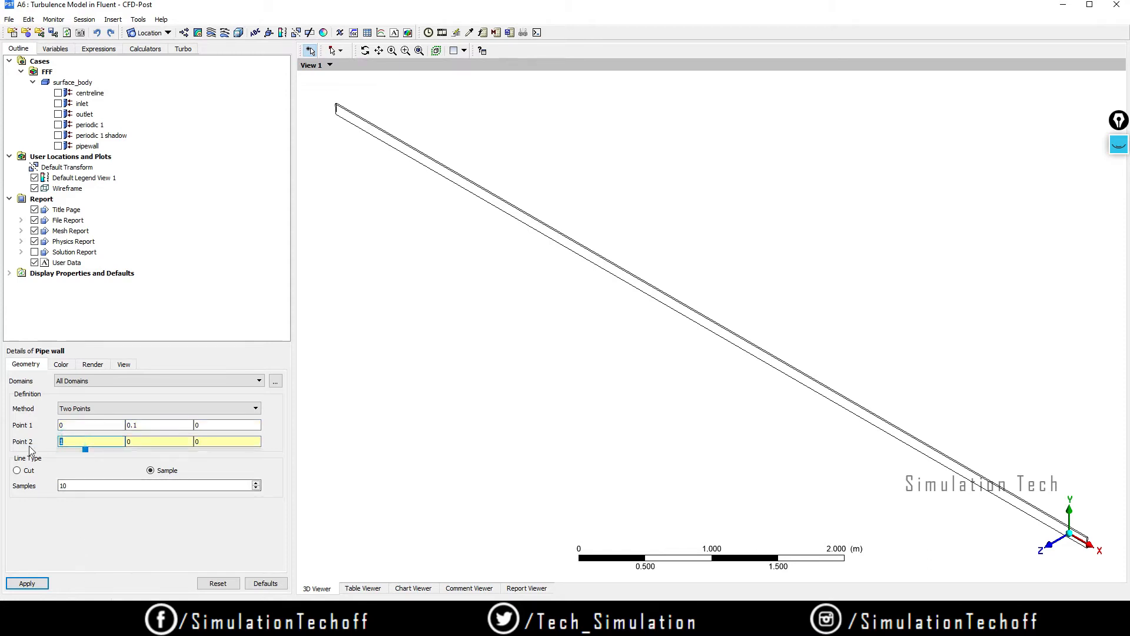
{"action": "type", "text": "8"}
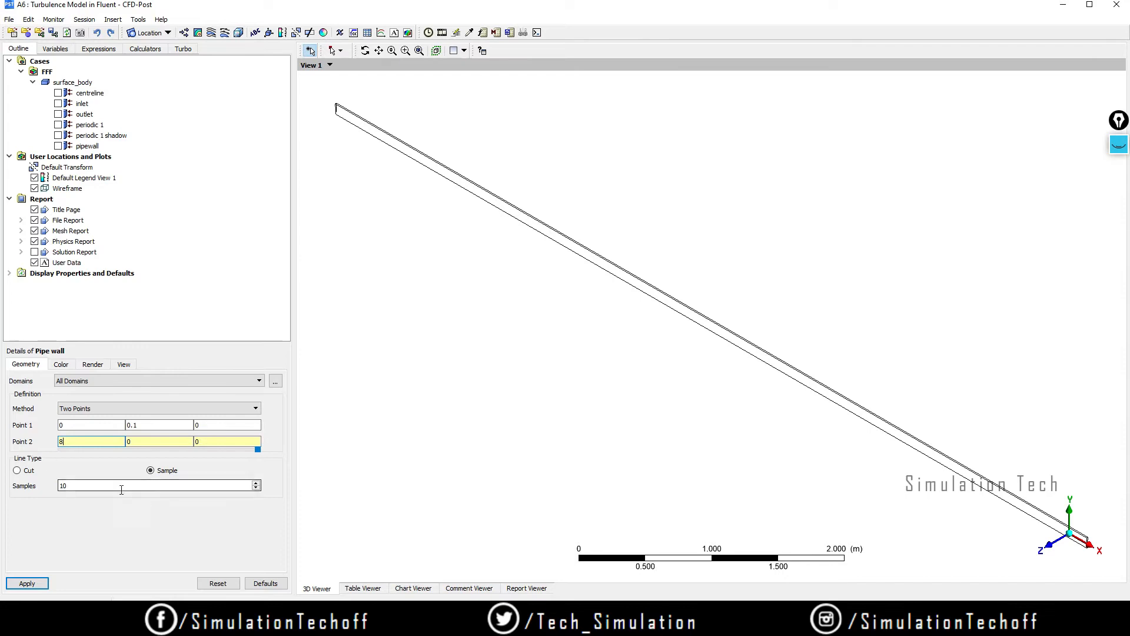
{"action": "left_click", "coordinate": [140, 443]}
{"action": "type", "text": ".1"}
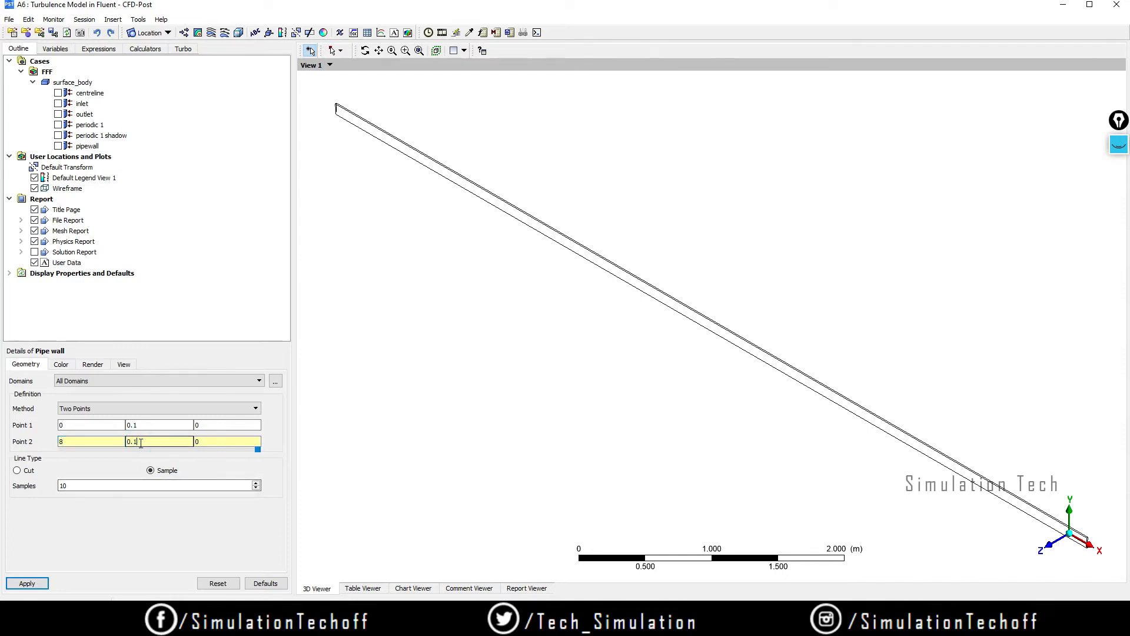
Step: Set the Pipe wall line's samples to 100 and apply the line definition
{"action": "left_click", "coordinate": [105, 489]}
{"action": "type", "text": "0"}
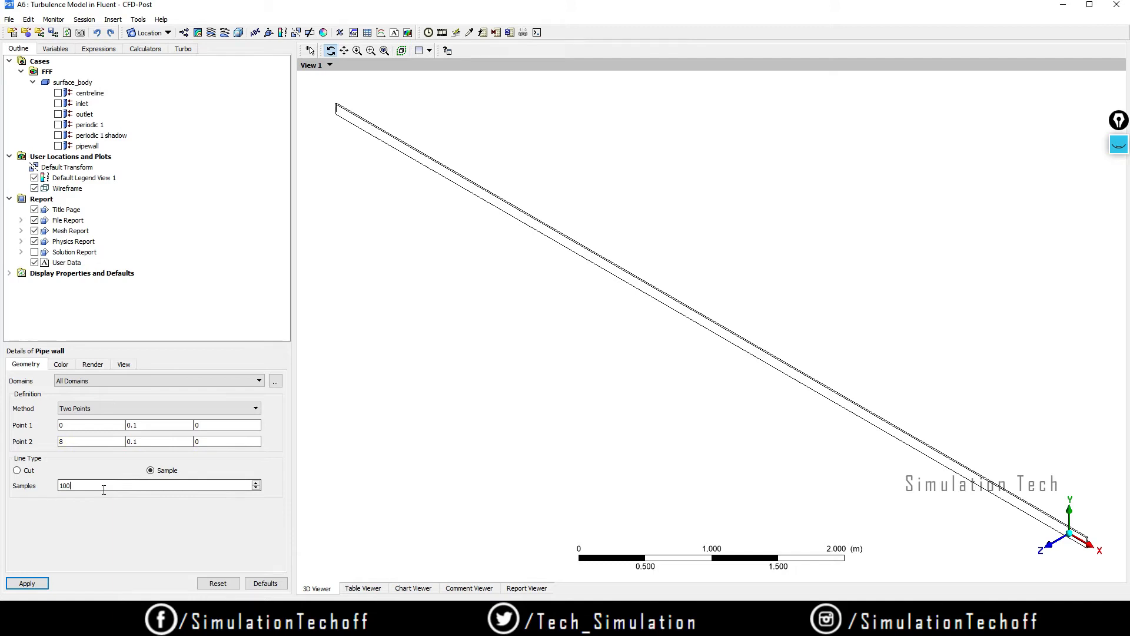
{"action": "left_click", "coordinate": [33, 583]}
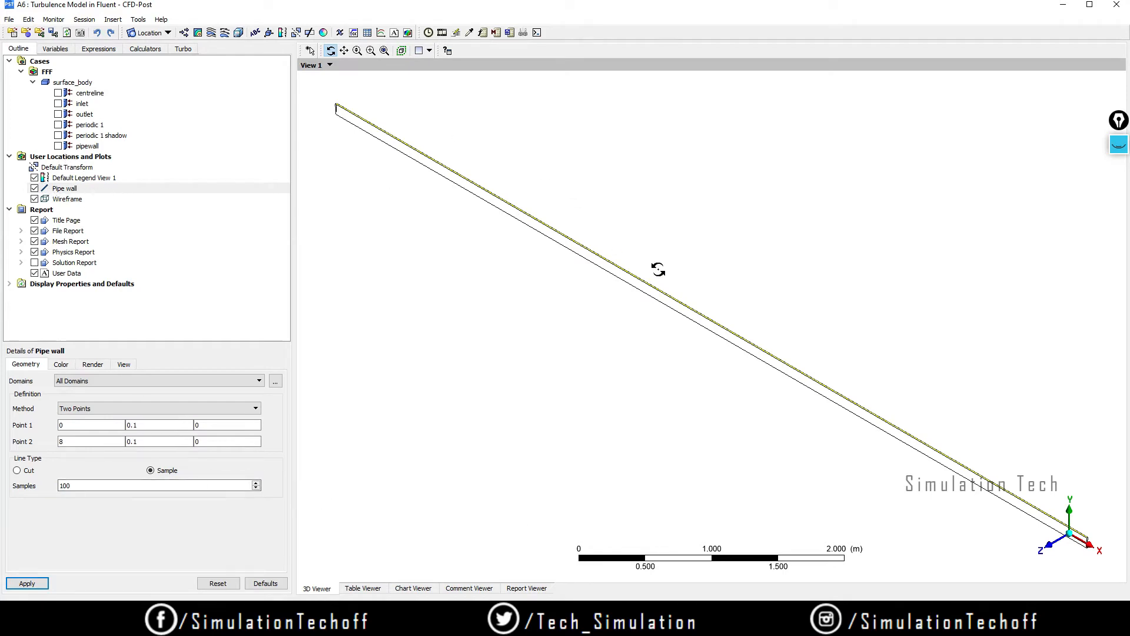
Step: Examine up close where the Pipe wall line lies relative to the upper wireframe edges
{"action": "mouse_move", "coordinate": [765, 387]}
{"action": "left_mouse_down"}
{"action": "mouse_move", "coordinate": [757, 379]}
{"action": "mouse_move", "coordinate": [768, 385]}
{"action": "left_mouse_up"}
{"action": "scroll", "coordinate": [769, 386], "scroll_direction": "up", "scroll_amount": 5}
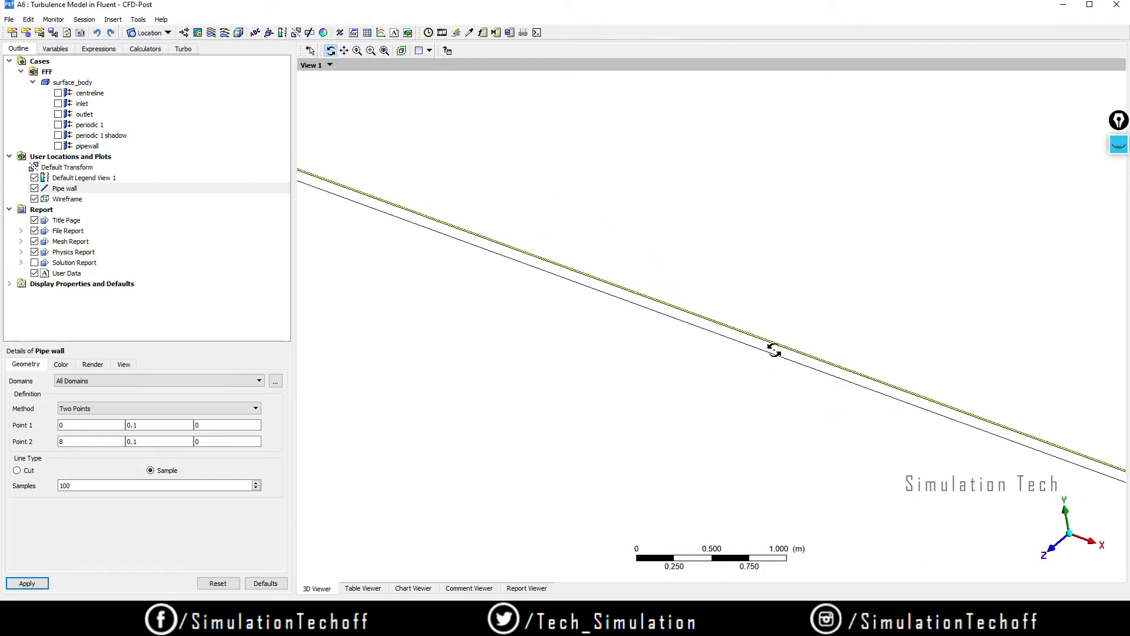
{"action": "scroll", "coordinate": [782, 343], "scroll_direction": "up", "scroll_amount": 3}
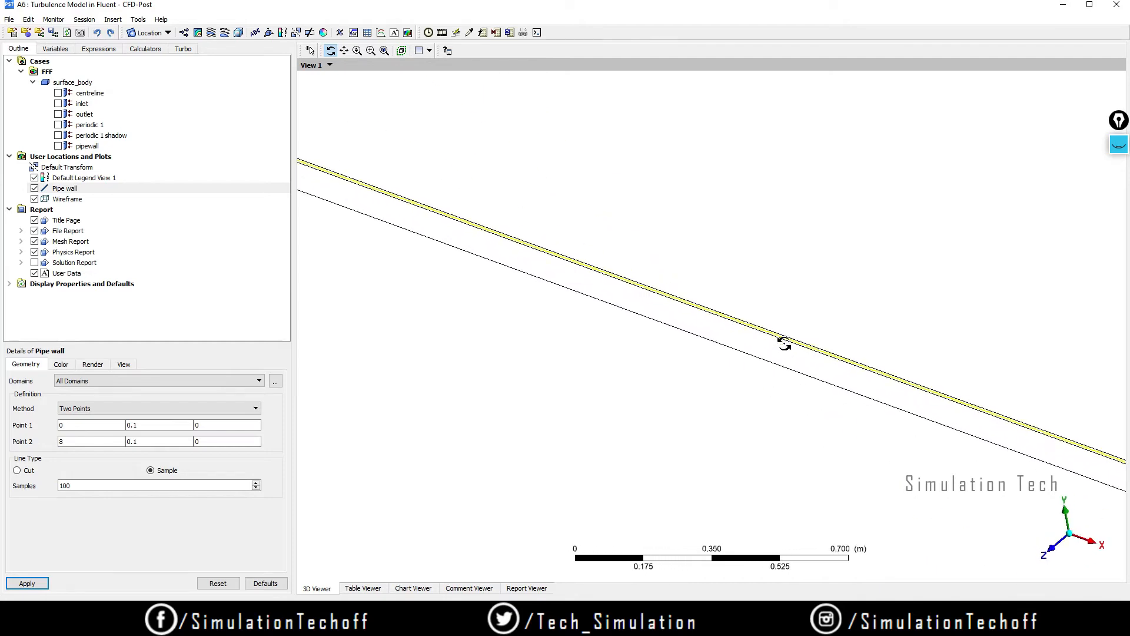
{"action": "right_click_drag", "start_coordinate": [818, 369], "coordinate": [743, 304]}
{"action": "scroll", "coordinate": [771, 340], "scroll_direction": "up", "scroll_amount": 1}
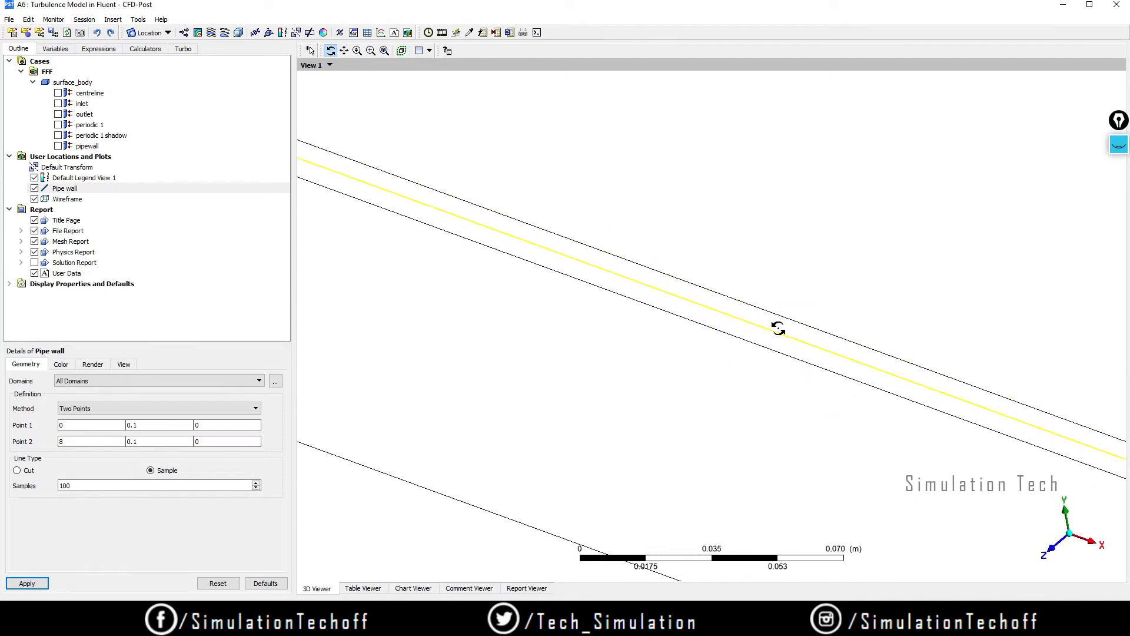
Step: Mark the Pipe wall line with a straight screen annotation, and clear the annotation
{"action": "left_click", "coordinate": [1119, 147]}
{"action": "mouse_move", "coordinate": [1119, 183]}
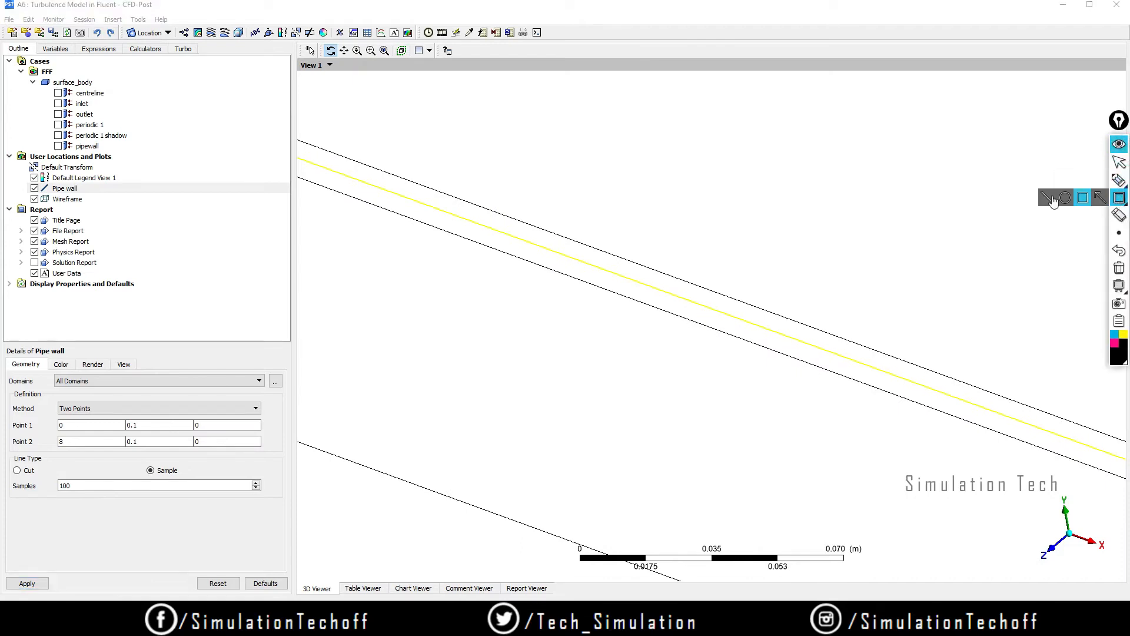
{"action": "left_click", "coordinate": [1047, 198]}
{"action": "left_click_drag", "start_coordinate": [406, 200], "coordinate": [832, 354]}
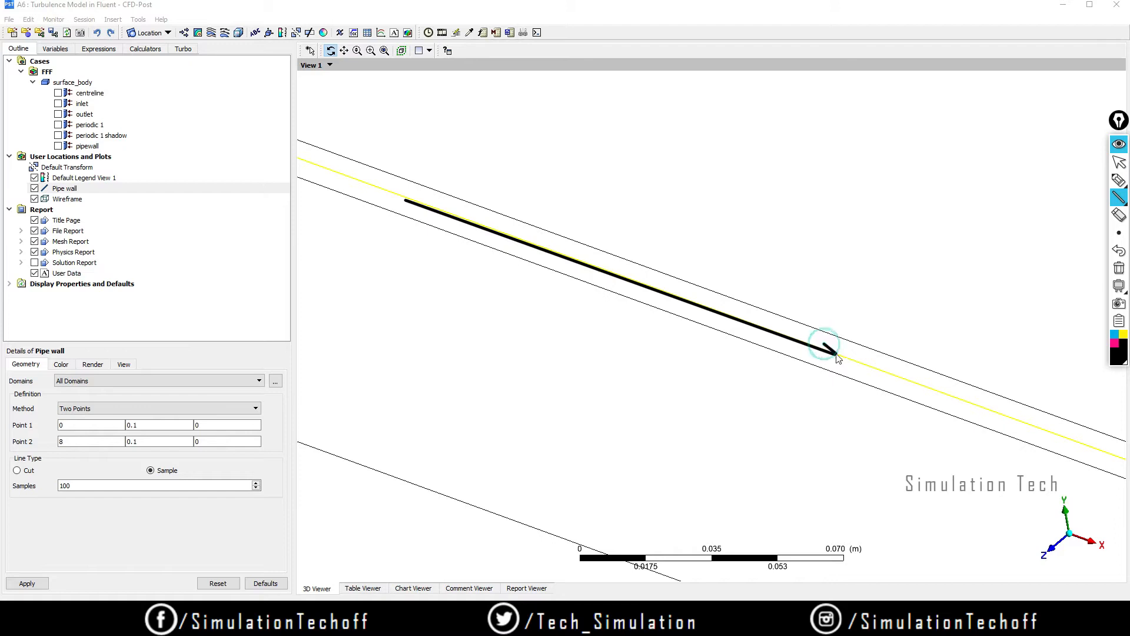
{"action": "left_click_drag", "start_coordinate": [394, 196], "coordinate": [404, 201]}
{"action": "left_click", "coordinate": [1122, 265]}
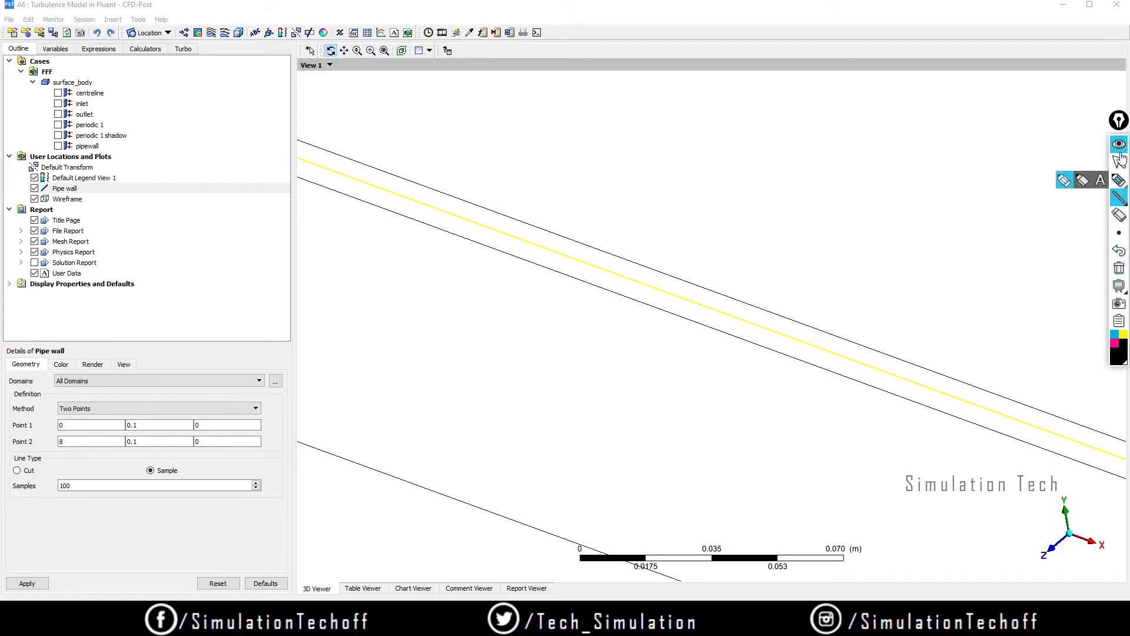
{"action": "left_click", "coordinate": [1118, 145]}
Step: Inspect the Pipe wall line along the full length of the pipe
{"action": "left_click", "coordinate": [758, 267]}
{"action": "scroll", "coordinate": [760, 272], "scroll_direction": "down", "scroll_amount": 2}
{"action": "scroll", "coordinate": [759, 272], "scroll_direction": "down", "scroll_amount": 5}
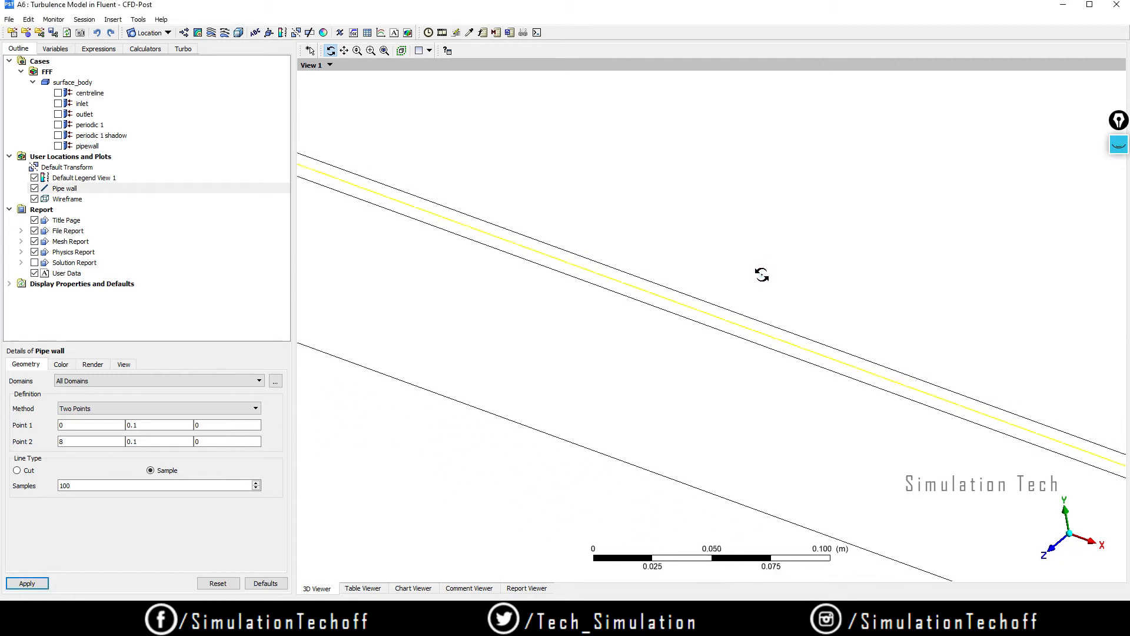
{"action": "scroll", "coordinate": [770, 299], "scroll_direction": "down", "scroll_amount": 1}
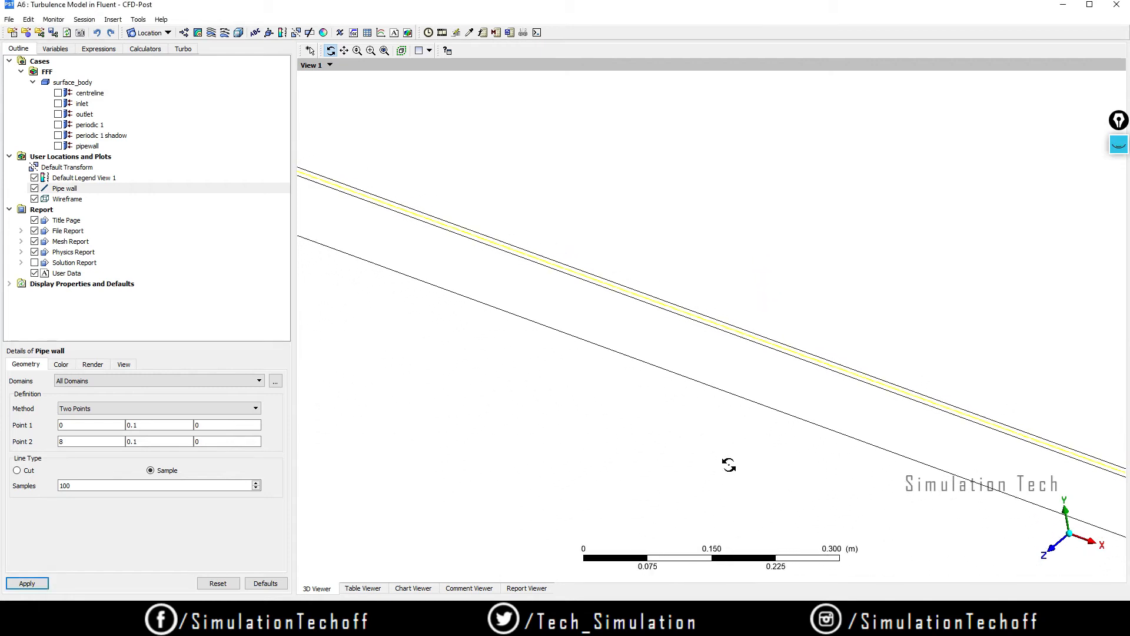
{"action": "scroll", "coordinate": [754, 404], "scroll_direction": "down", "scroll_amount": 4}
{"action": "scroll", "coordinate": [759, 407], "scroll_direction": "down", "scroll_amount": 8}
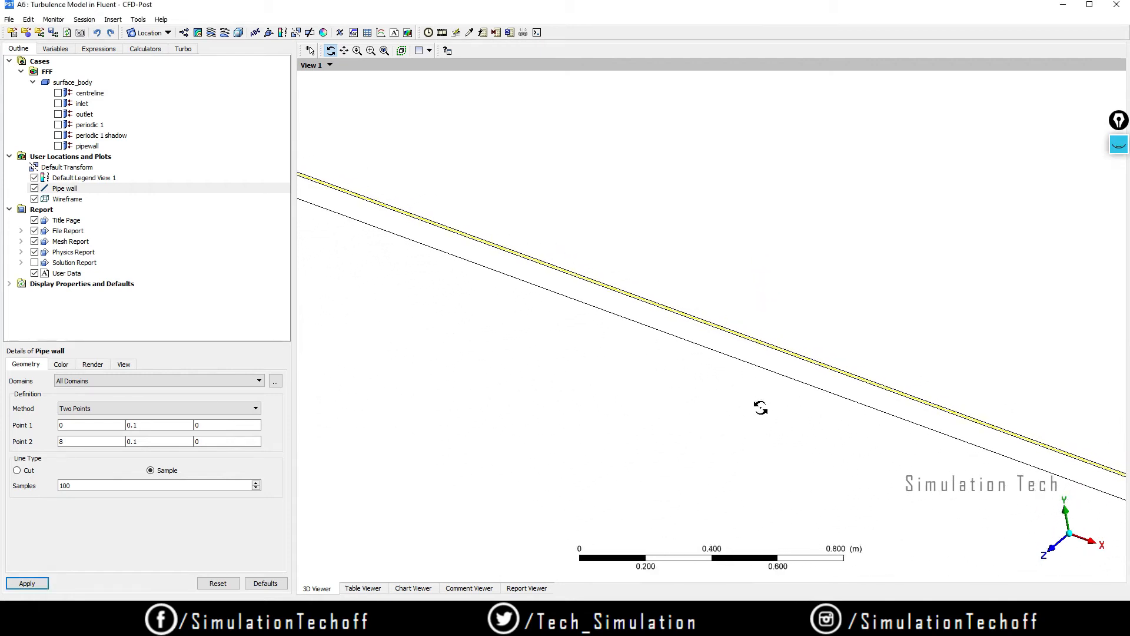
{"action": "scroll", "coordinate": [878, 430], "scroll_direction": "down", "scroll_amount": 1}
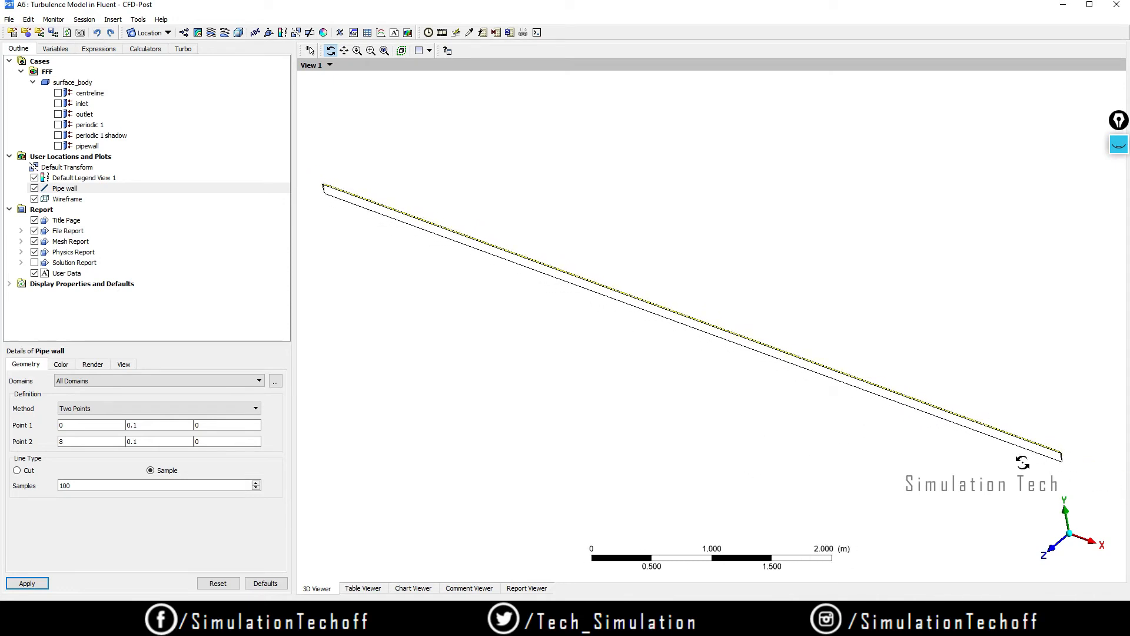
Step: Insert a second line location named "Pipe CentreLine"
{"action": "left_click", "coordinate": [160, 34]}
{"action": "left_click", "coordinate": [164, 74]}
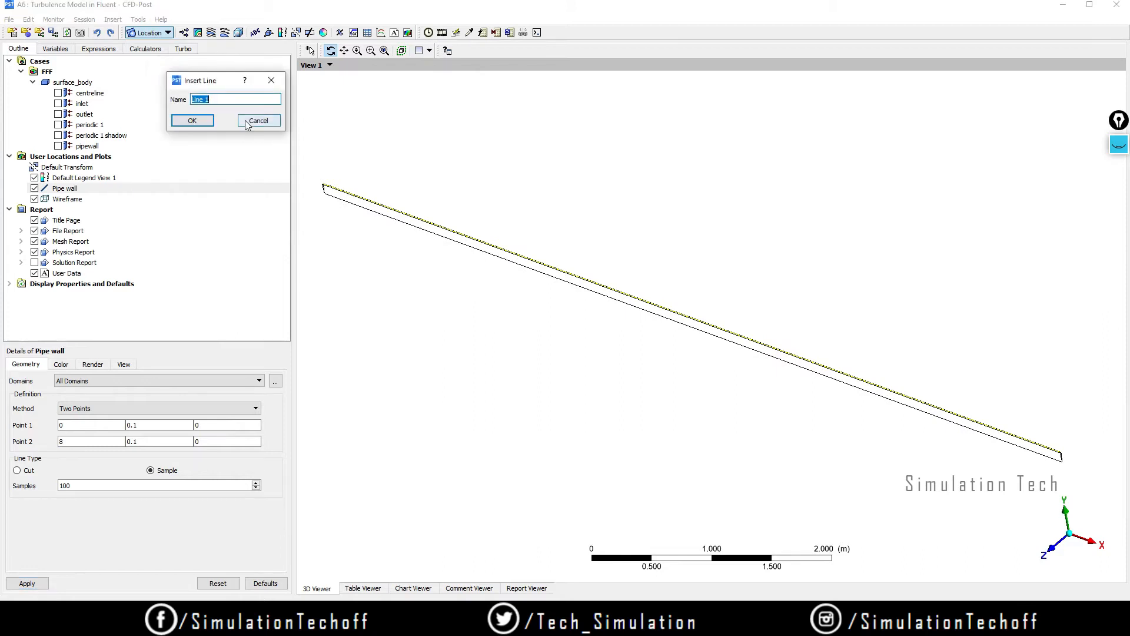
{"action": "type", "text": "Pipe CentreLine"}
{"action": "left_click", "coordinate": [193, 121]}
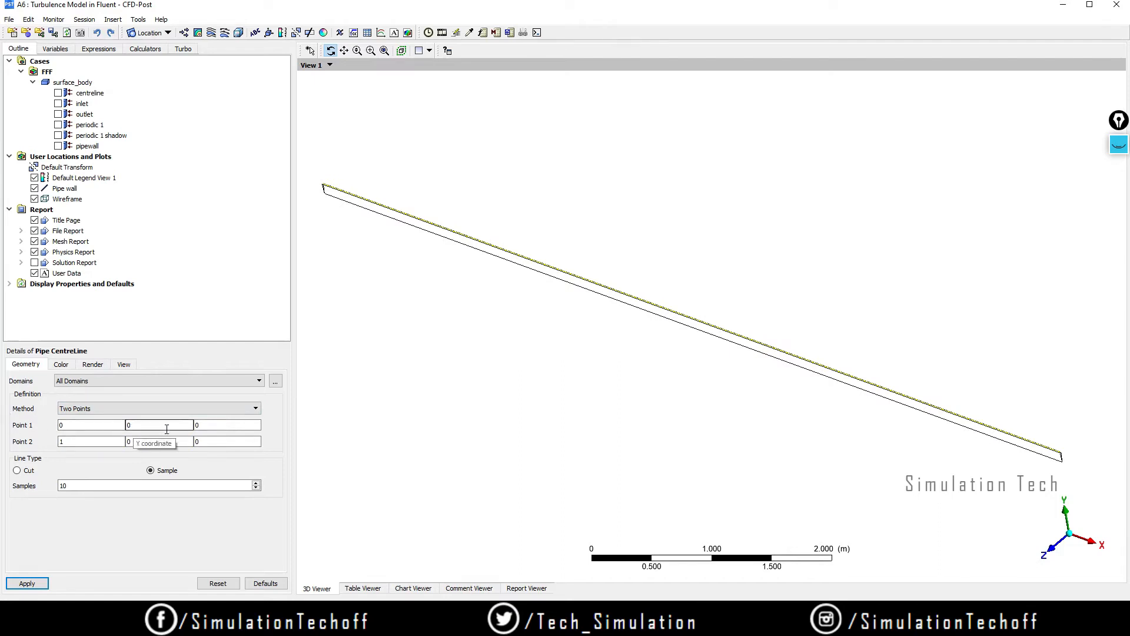
Step: Set the Pipe CentreLine's Point 2 to 8, 0, 0 and its samples to 100, and apply the definition
{"action": "left_click", "coordinate": [89, 440]}
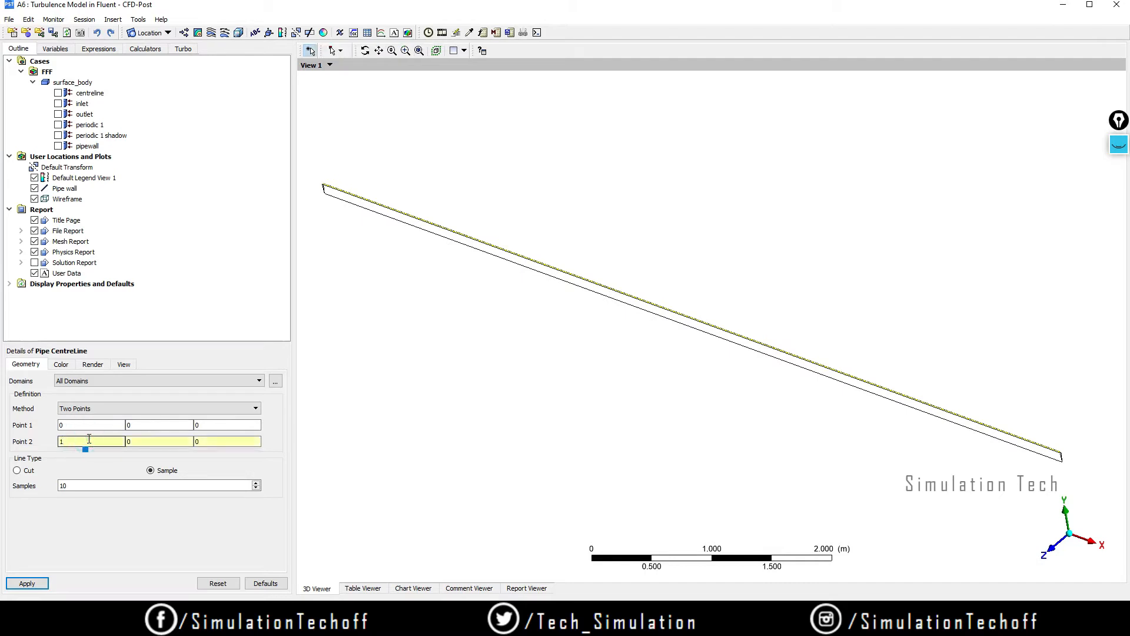
{"action": "key", "text": "BackSpace"}
{"action": "type", "text": "8"}
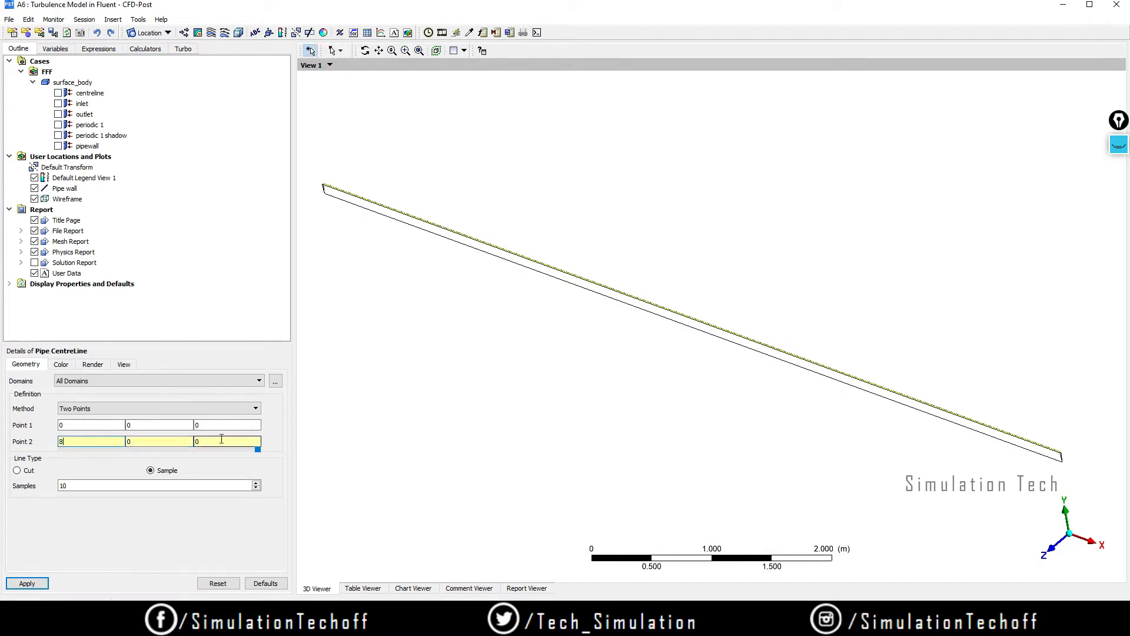
{"action": "left_click", "coordinate": [144, 486]}
{"action": "type", "text": "0"}
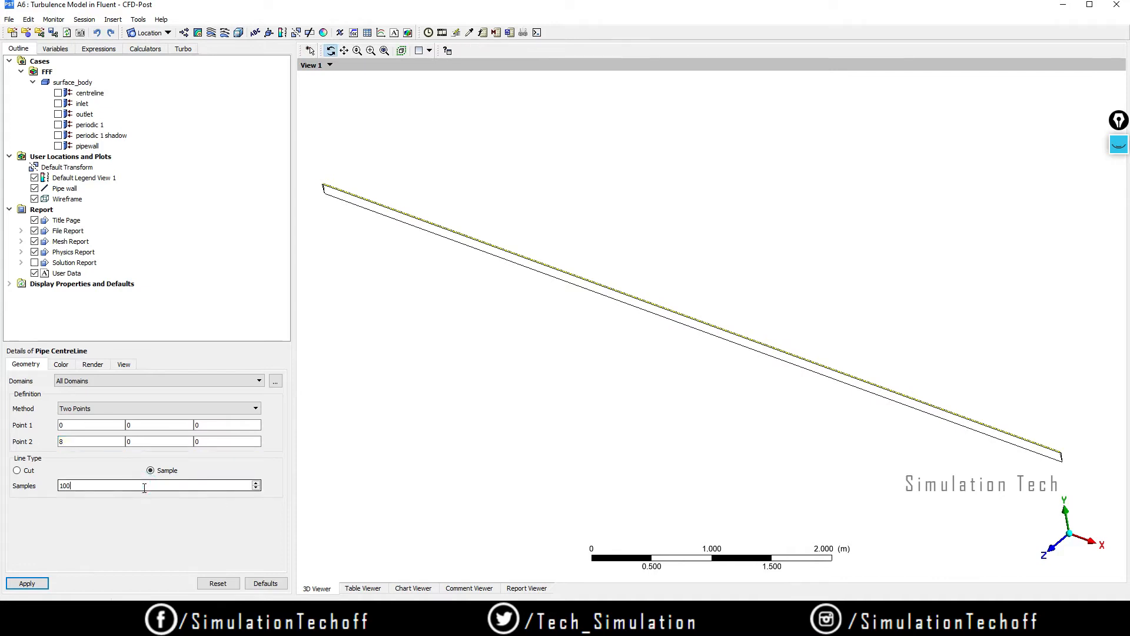
{"action": "left_click", "coordinate": [26, 583]}
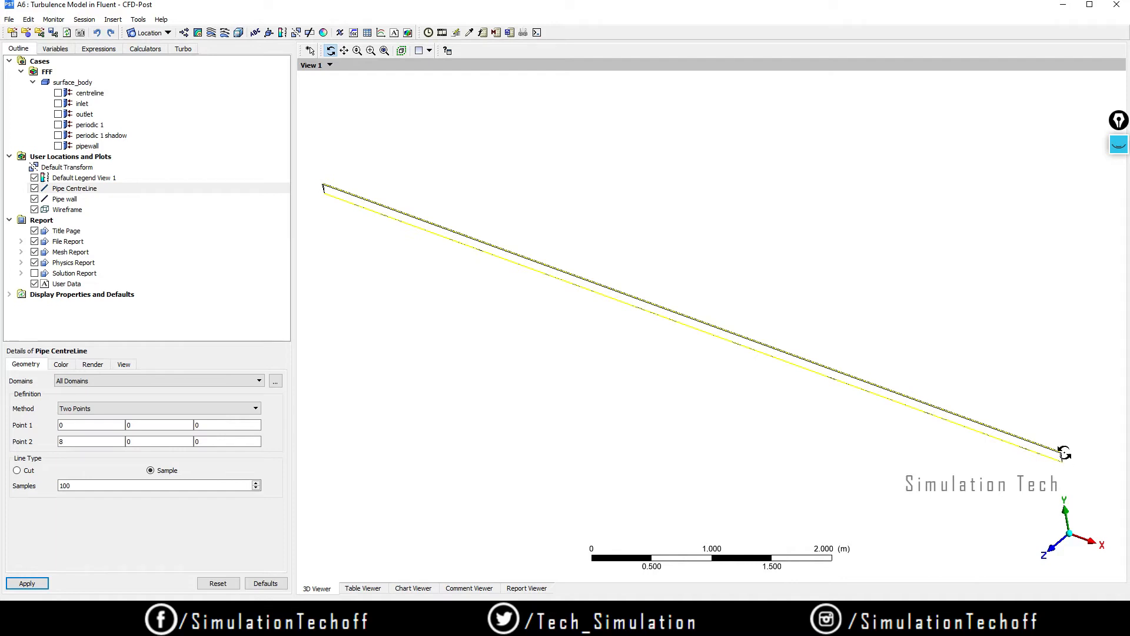
Step: Circle the outlet end of the pipe with a freehand screen annotation and an arrowhead, and clear the annotations
{"action": "left_click", "coordinate": [1118, 144]}
{"action": "left_click", "coordinate": [1117, 182]}
{"action": "mouse_move", "coordinate": [1068, 423]}
{"action": "left_mouse_down"}
{"action": "mouse_move", "coordinate": [1054, 495]}
{"action": "mouse_move", "coordinate": [1050, 411]}
{"action": "left_mouse_up"}
{"action": "mouse_move", "coordinate": [1017, 362]}
{"action": "left_mouse_down"}
{"action": "mouse_move", "coordinate": [1023, 395]}
{"action": "mouse_move", "coordinate": [1037, 364]}
{"action": "left_mouse_up"}
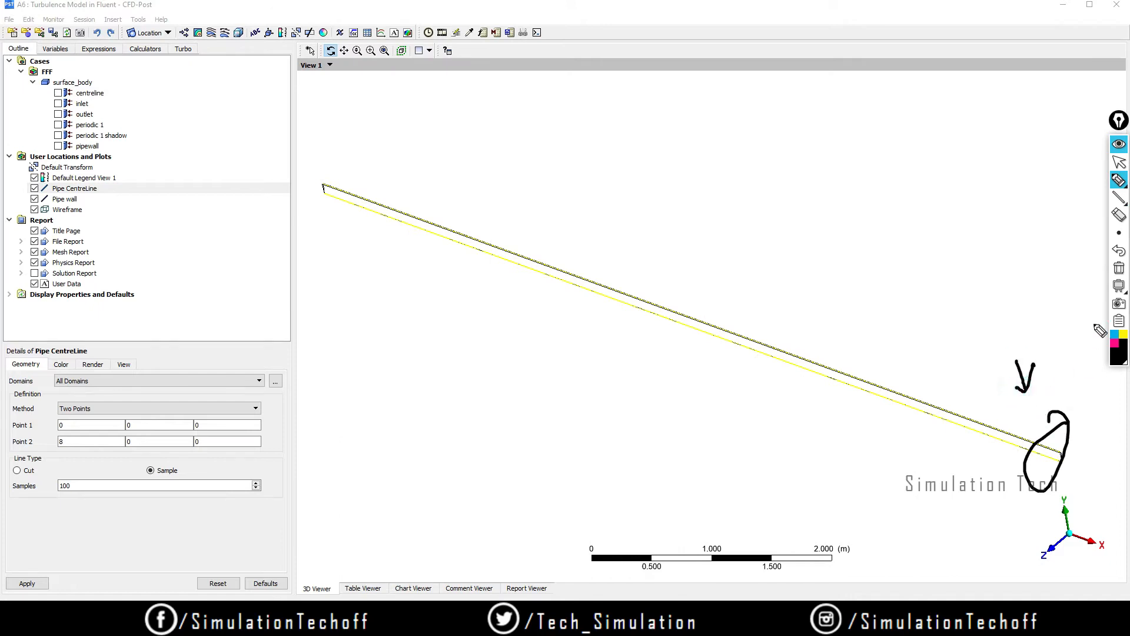
{"action": "left_click", "coordinate": [1119, 268]}
{"action": "left_click", "coordinate": [1118, 144]}
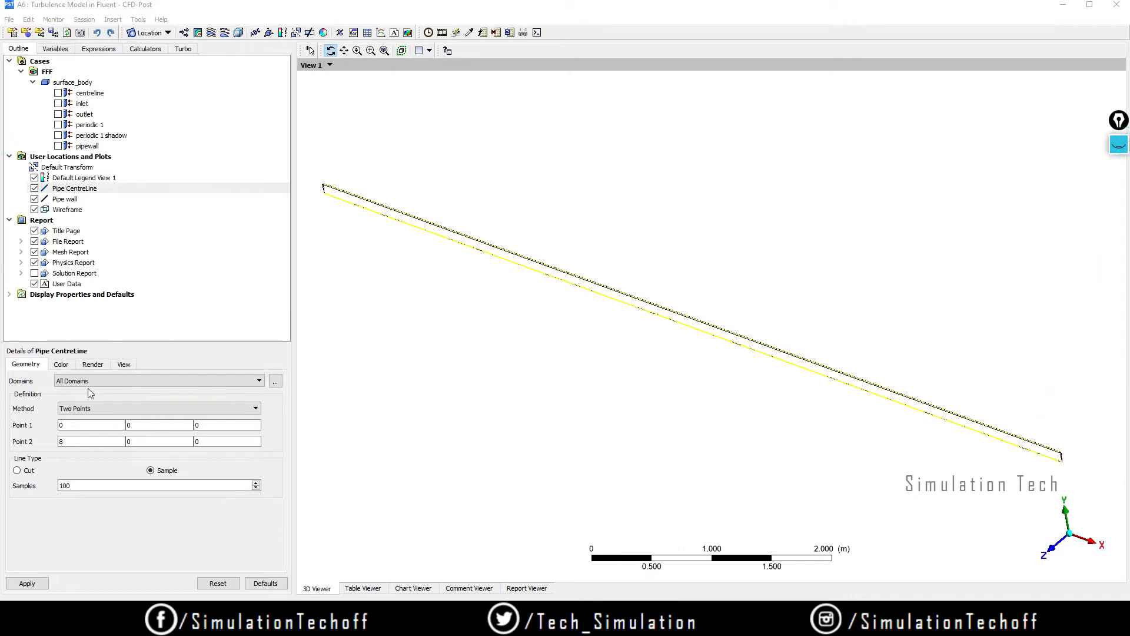
Step: Insert a third line location named "Pipe Outlet"
{"action": "left_click", "coordinate": [151, 34]}
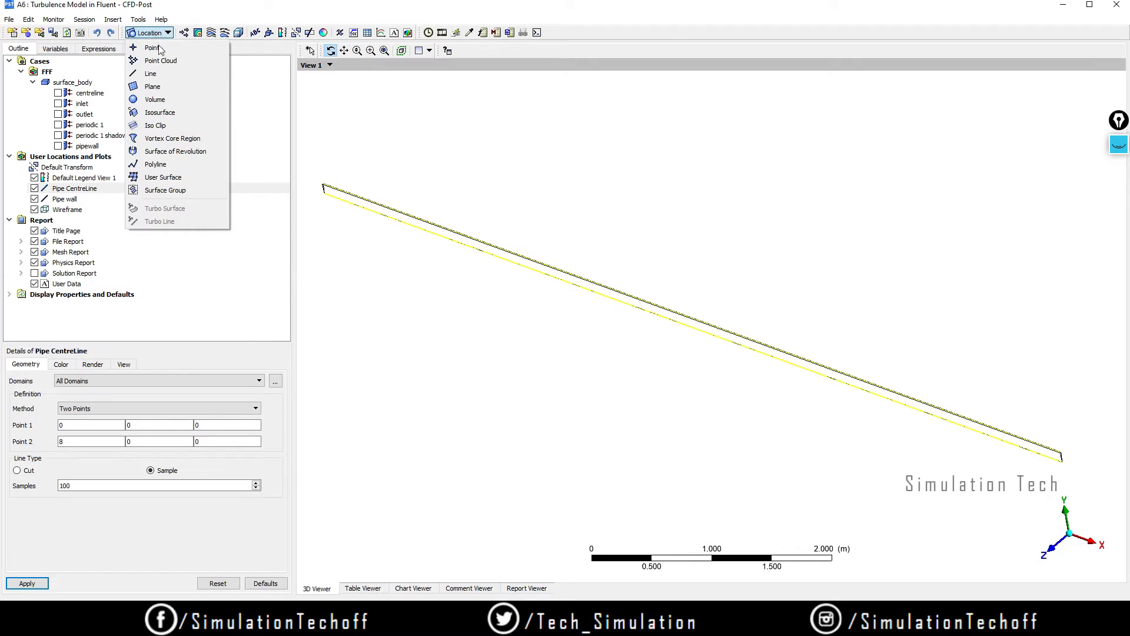
{"action": "left_click", "coordinate": [162, 74]}
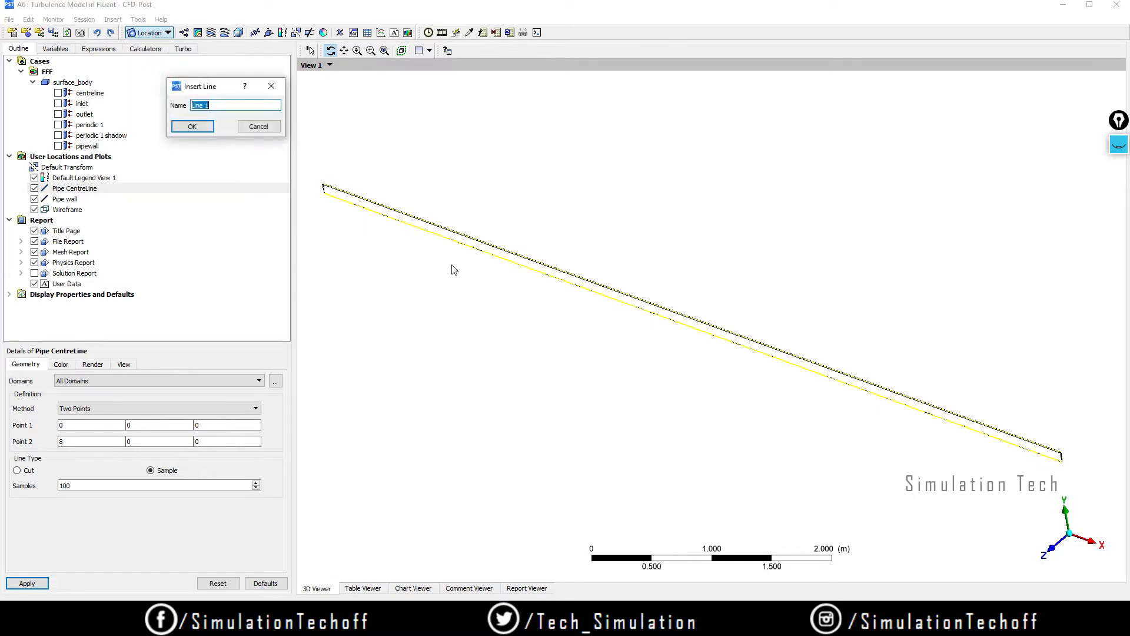
{"action": "type", "text": "Pipe Outlet"}
{"action": "left_click", "coordinate": [203, 126]}
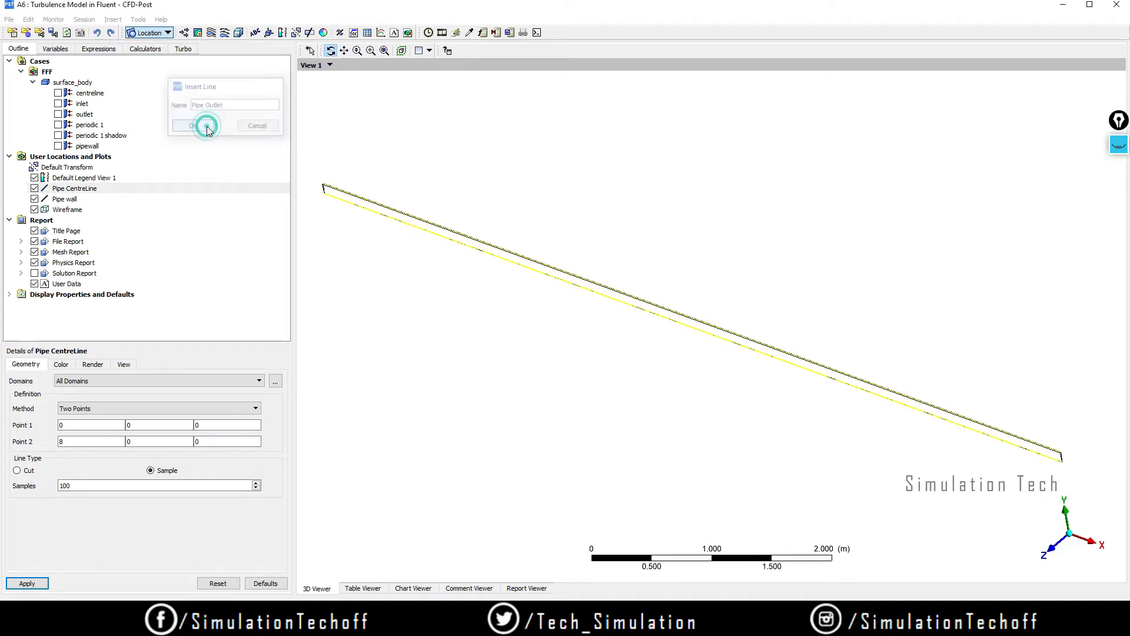
Step: Define the Pipe Outlet line's endpoints, with Point 1 at 8, 0, 0 and Point 2 at 8, 0.1, 0
{"action": "left_click", "coordinate": [82, 425]}
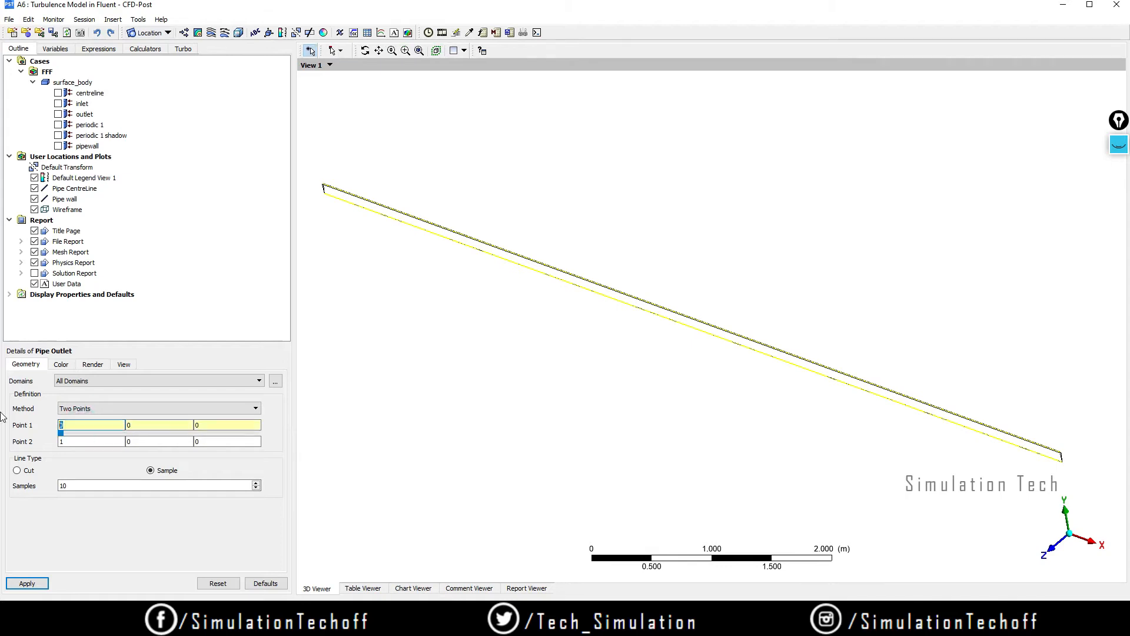
{"action": "type", "text": "8"}
{"action": "left_click", "coordinate": [139, 425]}
{"action": "left_click", "coordinate": [78, 441]}
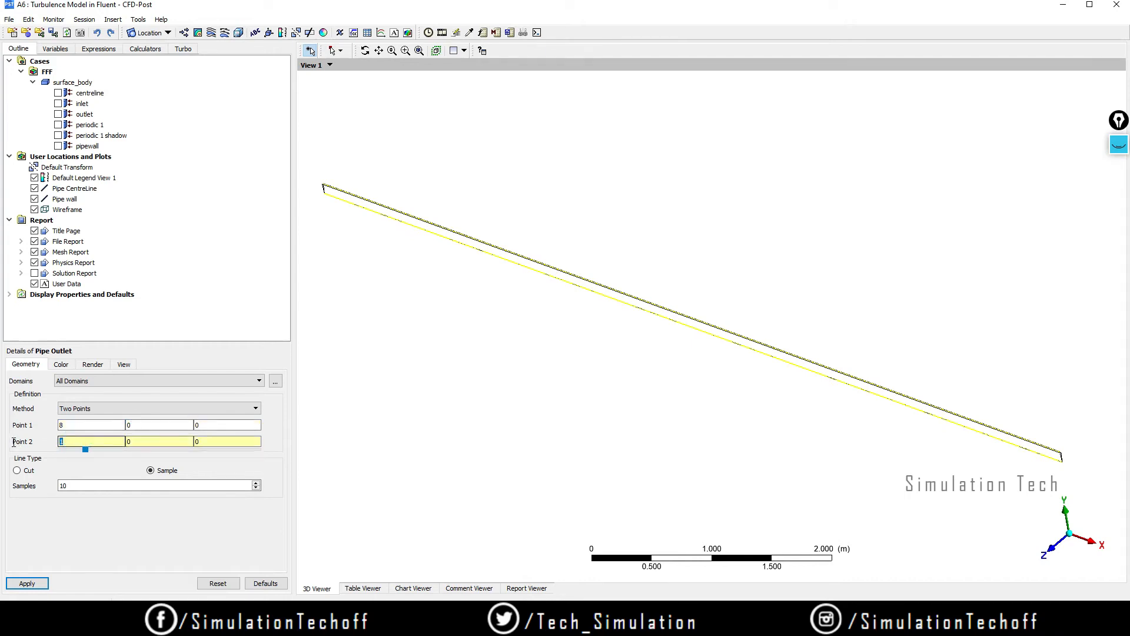
{"action": "type", "text": "8"}
{"action": "type", "text": "1"}
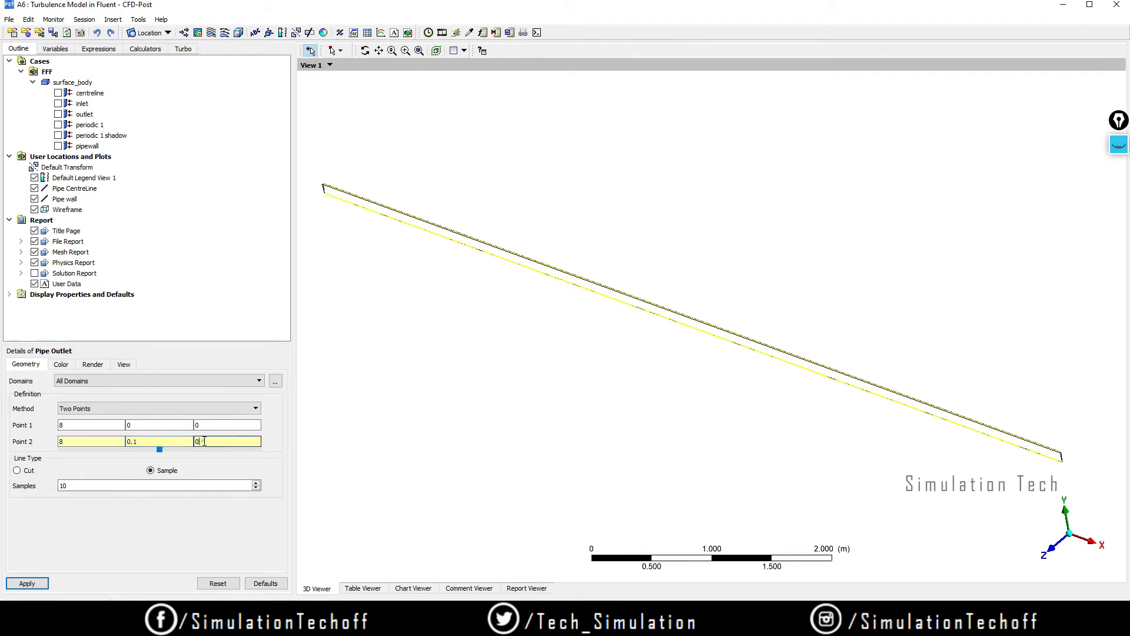
{"action": "left_click", "coordinate": [320, 467]}
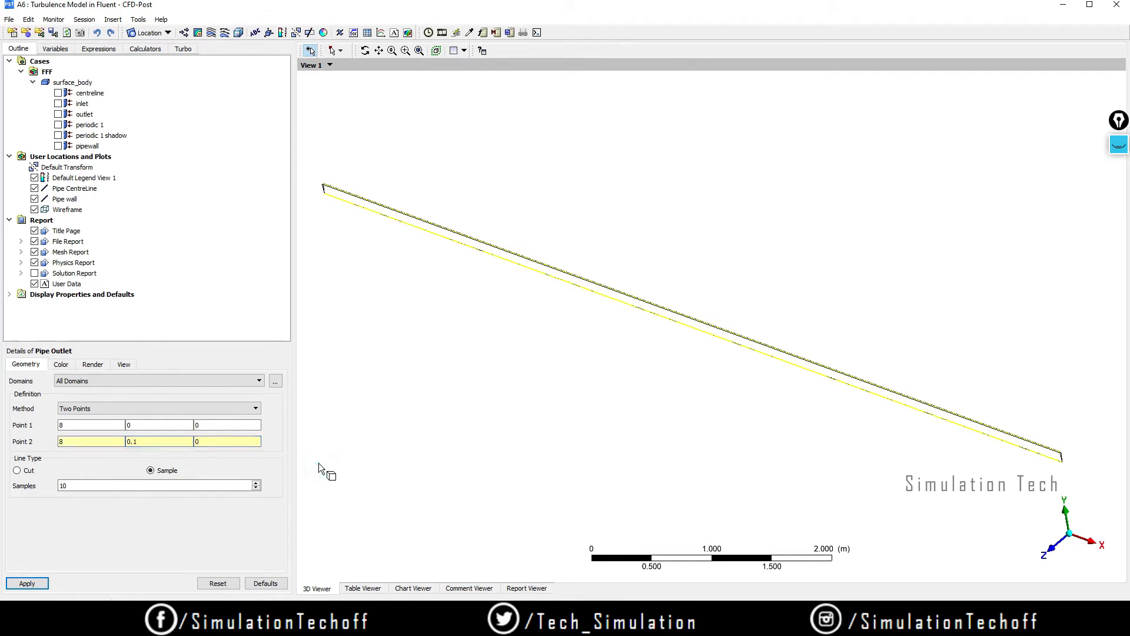
Step: Set the Pipe Outlet line's samples to 100, apply the definition, and inspect the line at the pipe's outlet end
{"action": "left_click", "coordinate": [73, 487]}
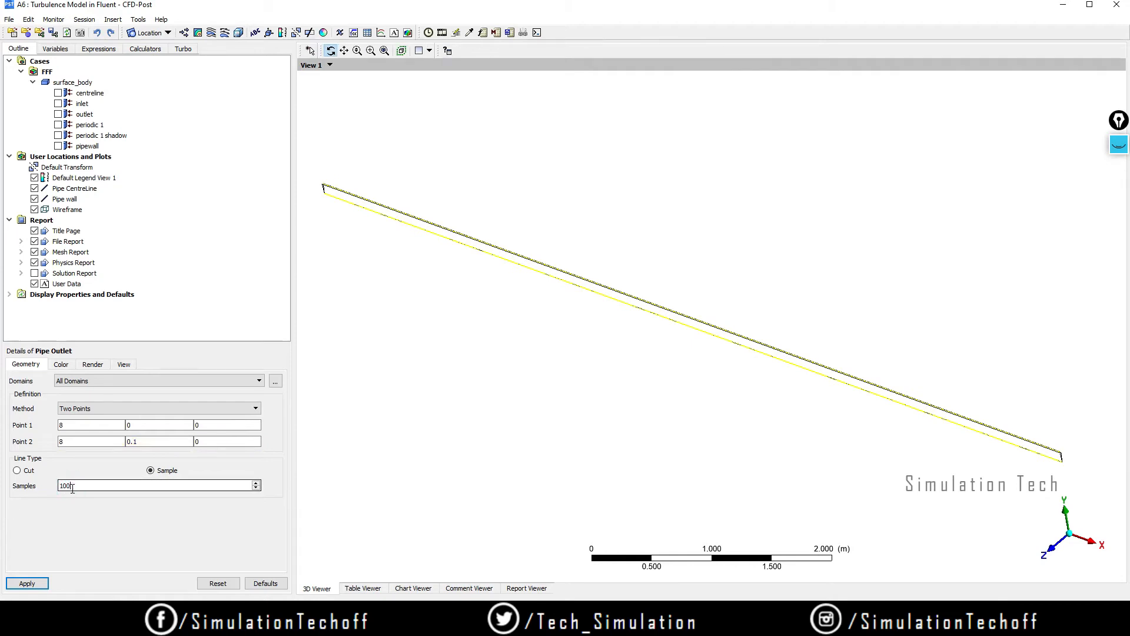
{"action": "left_click", "coordinate": [27, 583]}
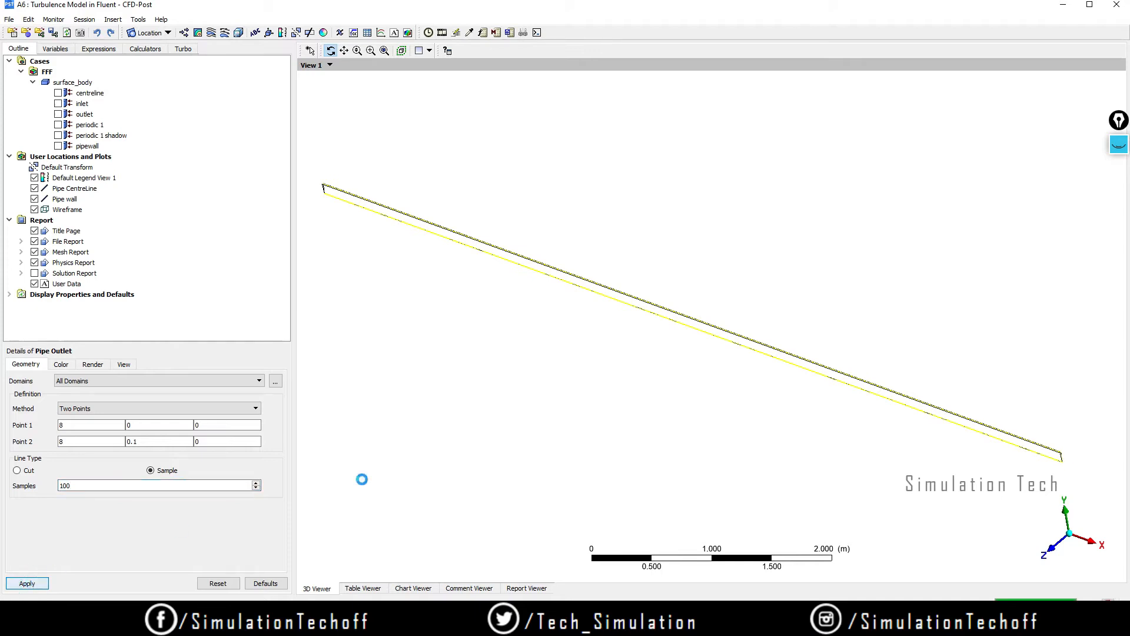
{"action": "left_click_drag", "start_coordinate": [1074, 475], "coordinate": [974, 550]}
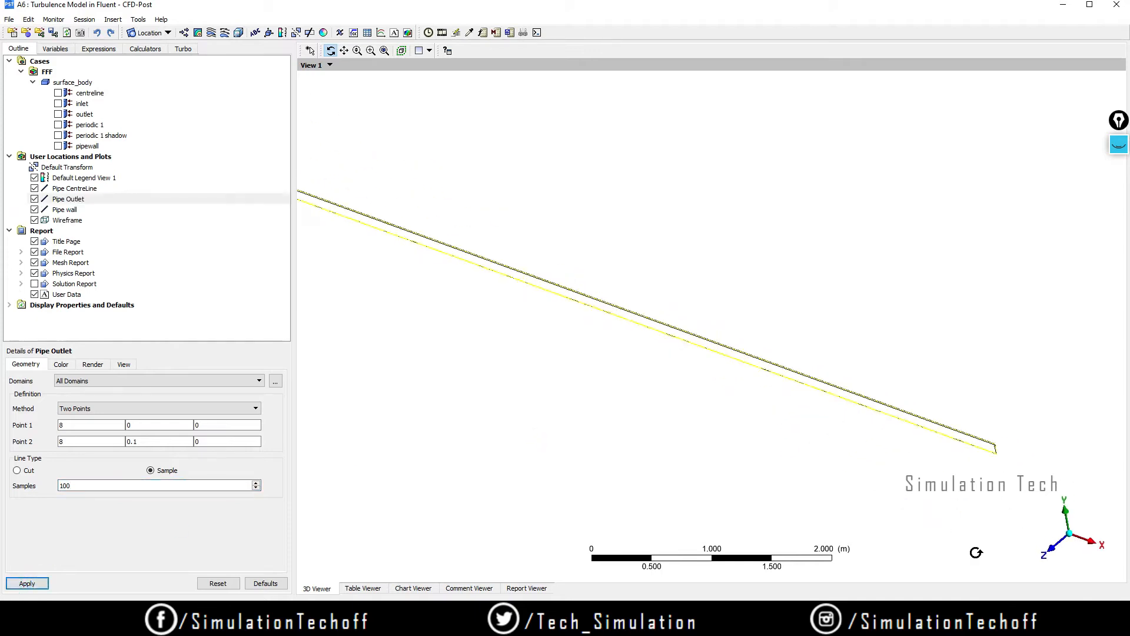
{"action": "scroll", "coordinate": [1004, 477], "scroll_direction": "up", "scroll_amount": 1}
{"action": "right_click_drag", "start_coordinate": [1034, 480], "coordinate": [1008, 450]}
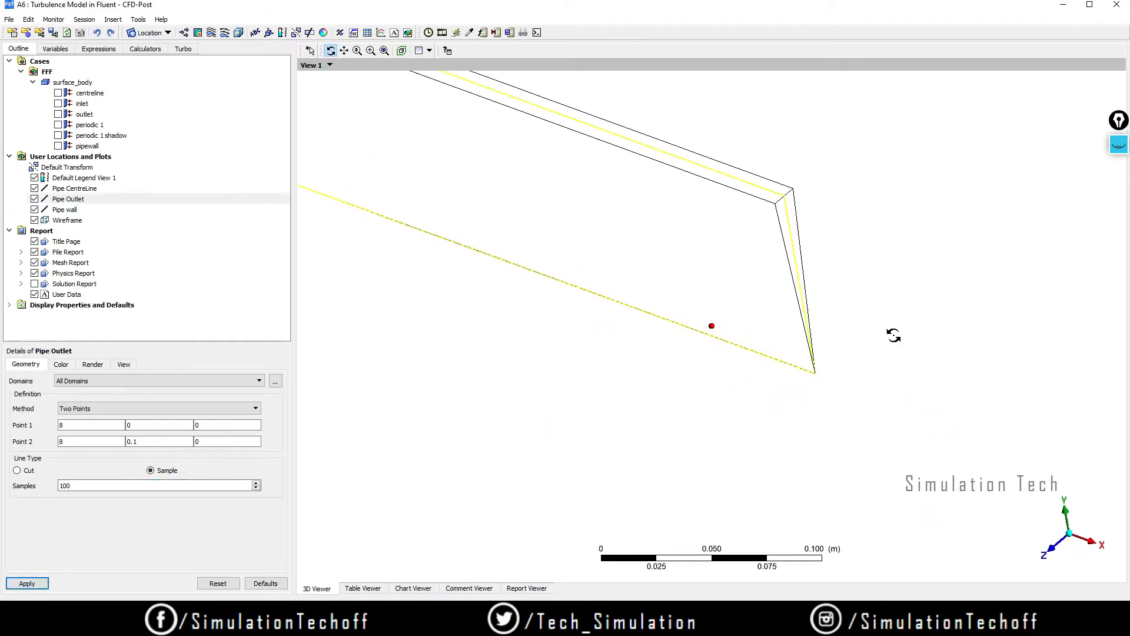
{"action": "left_click_drag", "start_coordinate": [788, 202], "coordinate": [758, 272]}
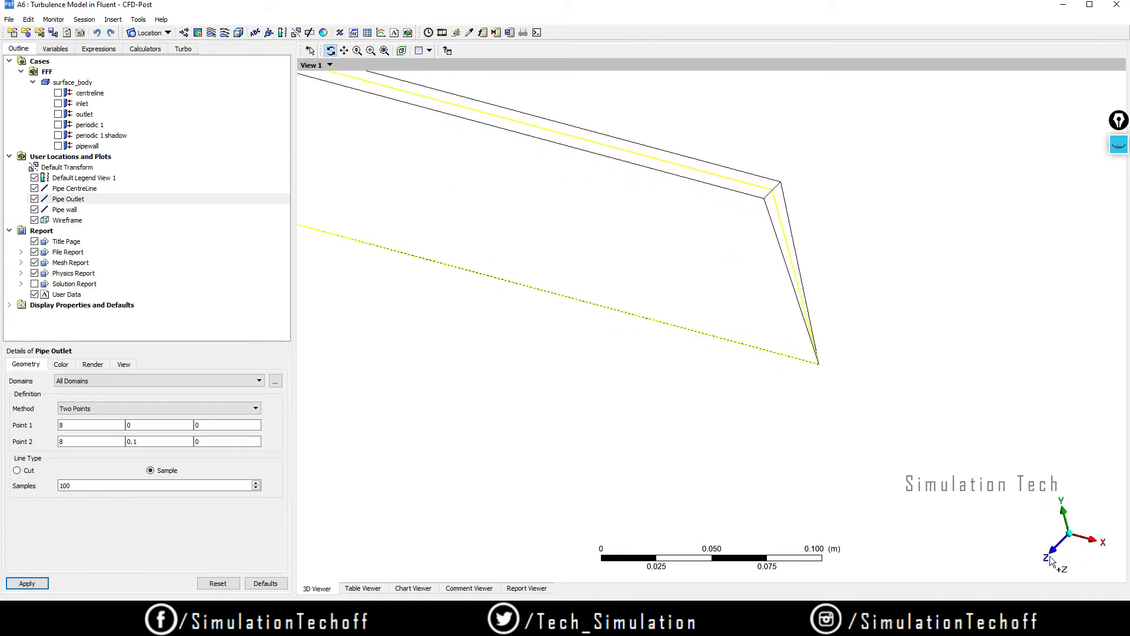
{"action": "left_click", "coordinate": [1069, 531]}
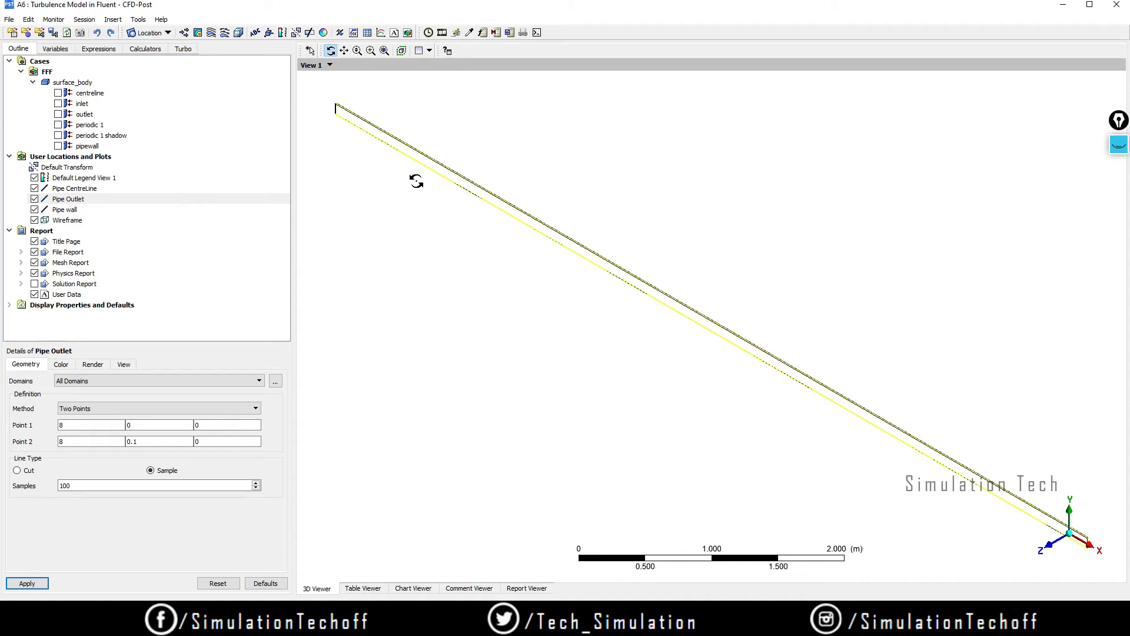
Step: Write "Wall y+" with a check mark as a freehand screen annotation above the pipe, and clear the annotations
{"action": "left_click", "coordinate": [1118, 146]}
{"action": "left_click", "coordinate": [1119, 180]}
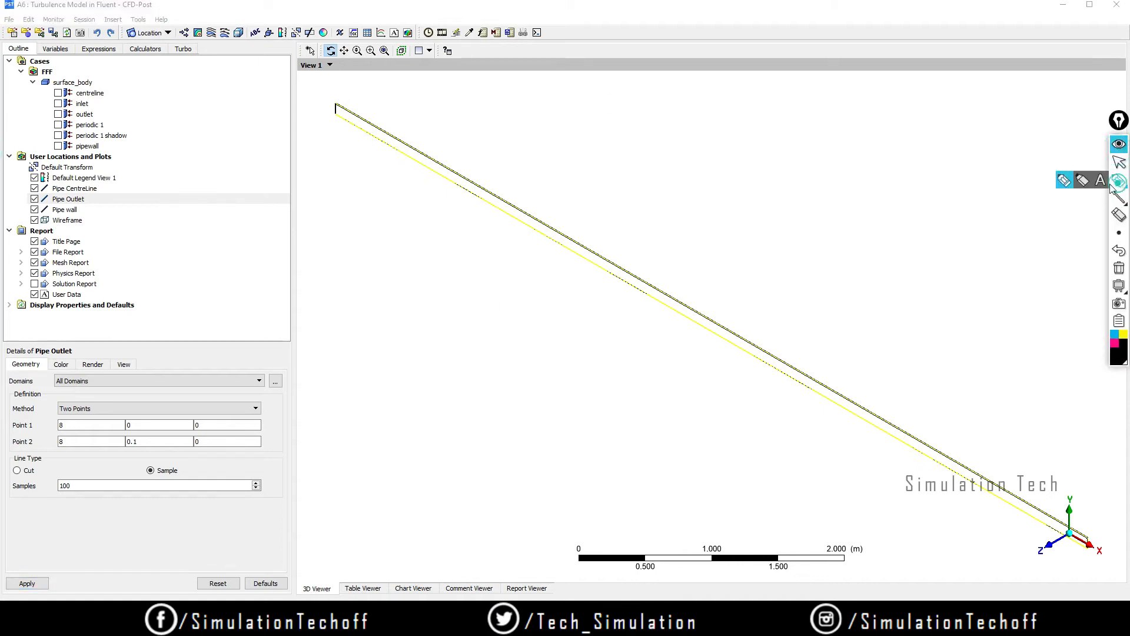
{"action": "mouse_move", "coordinate": [689, 190]}
{"action": "left_mouse_down"}
{"action": "mouse_move", "coordinate": [703, 203]}
{"action": "mouse_move", "coordinate": [762, 179]}
{"action": "mouse_move", "coordinate": [776, 191]}
{"action": "left_mouse_up"}
{"action": "left_click_drag", "start_coordinate": [823, 164], "coordinate": [832, 179]}
{"action": "left_click_drag", "start_coordinate": [841, 165], "coordinate": [830, 200]}
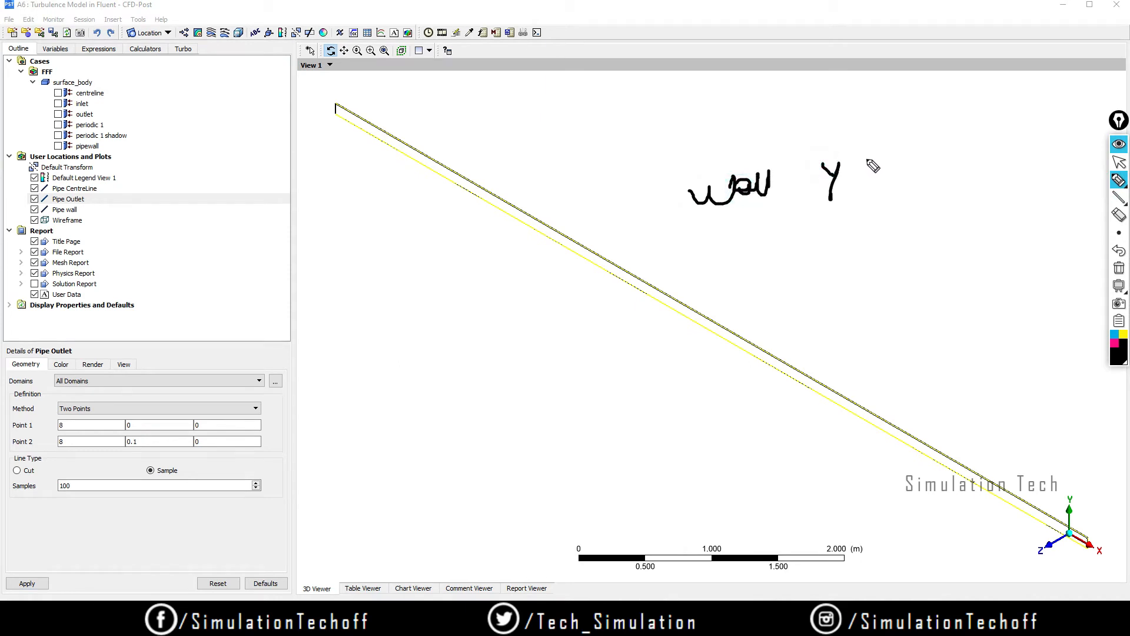
{"action": "mouse_move", "coordinate": [870, 160]}
{"action": "left_mouse_down"}
{"action": "mouse_move", "coordinate": [872, 178]}
{"action": "mouse_move", "coordinate": [989, 137]}
{"action": "left_mouse_up"}
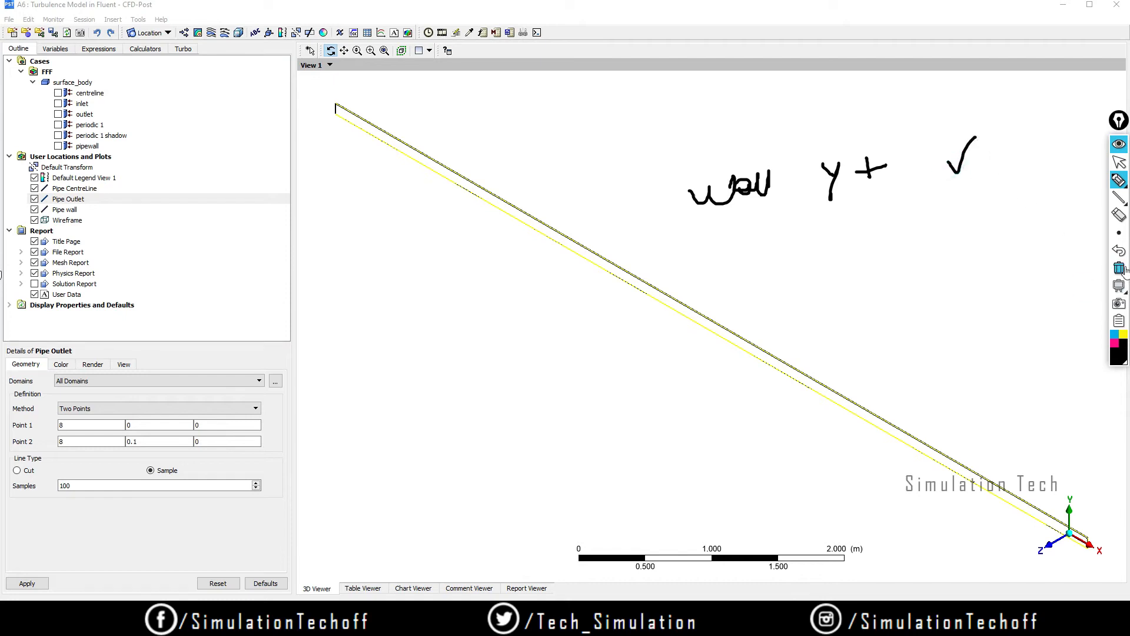
{"action": "left_click", "coordinate": [1118, 268]}
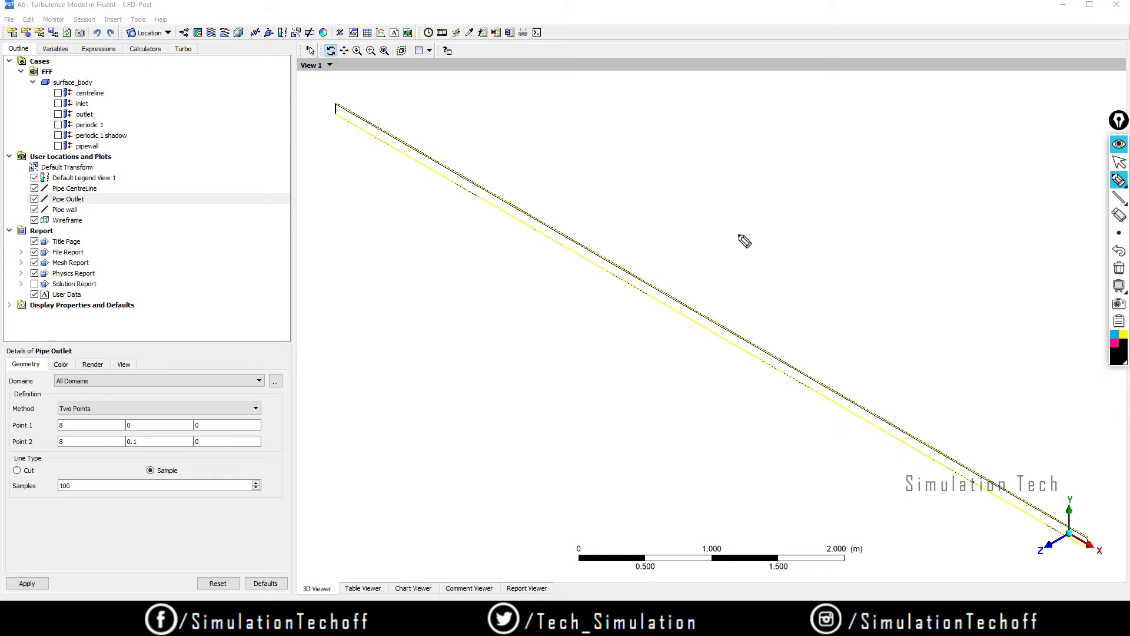
{"action": "left_click", "coordinate": [1113, 269]}
{"action": "left_click", "coordinate": [1118, 144]}
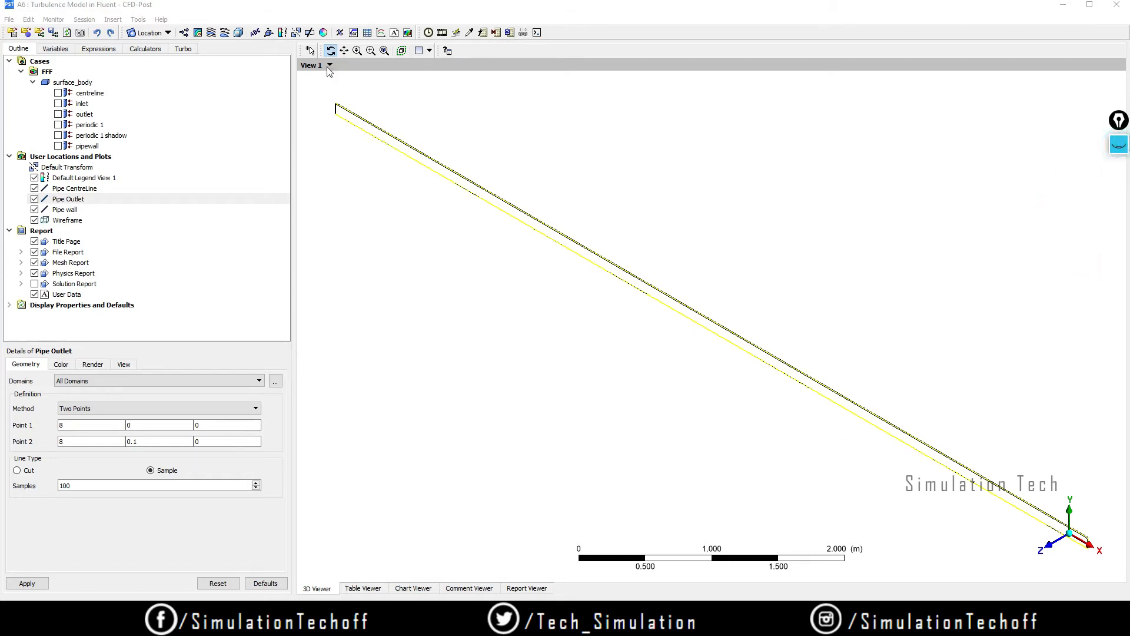
Step: Insert a chart named "Wall Y Plus"
{"action": "left_click", "coordinate": [381, 33]}
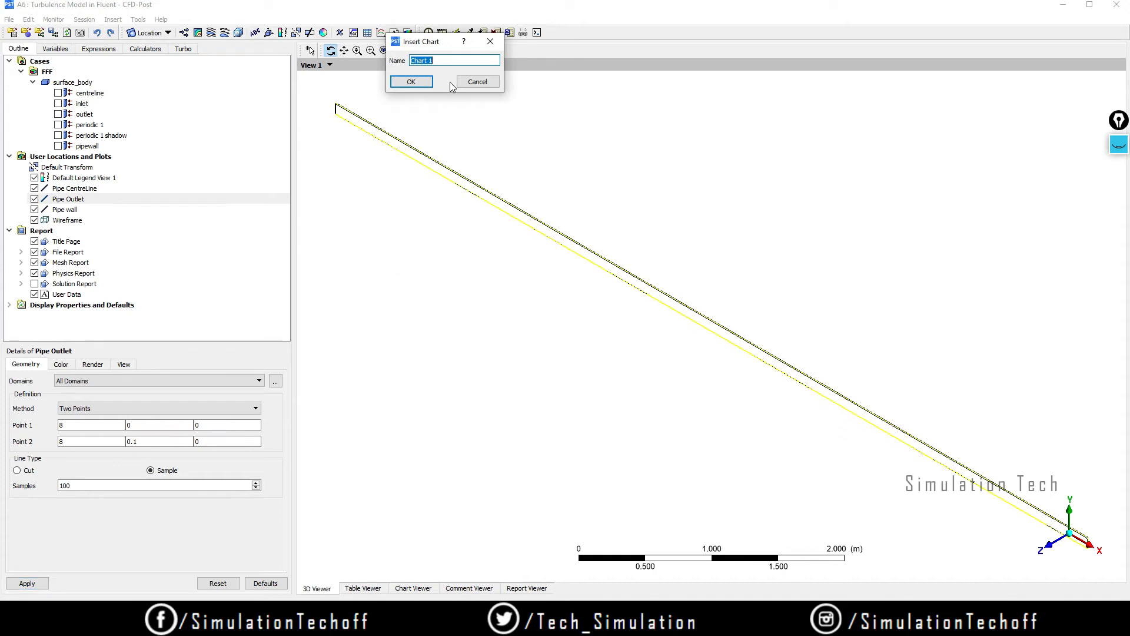
{"action": "type", "text": "Wall Y Plus"}
{"action": "left_click", "coordinate": [412, 81]}
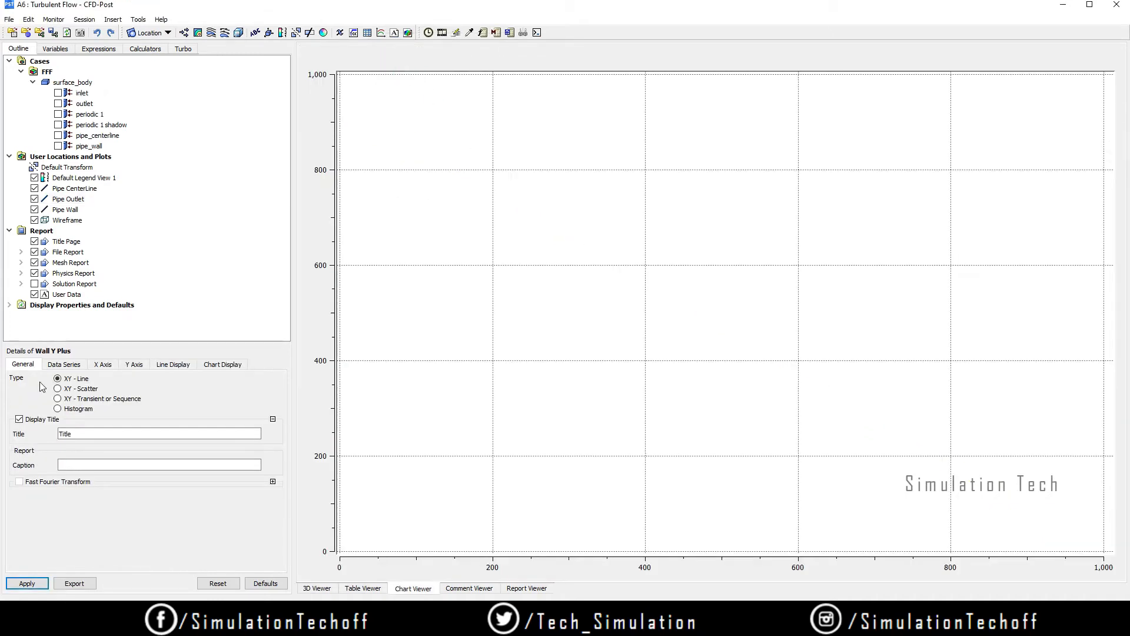
Step: Rename the chart's first data series to "Y plus" and use Pipe Wall as its location
{"action": "left_click", "coordinate": [65, 368]}
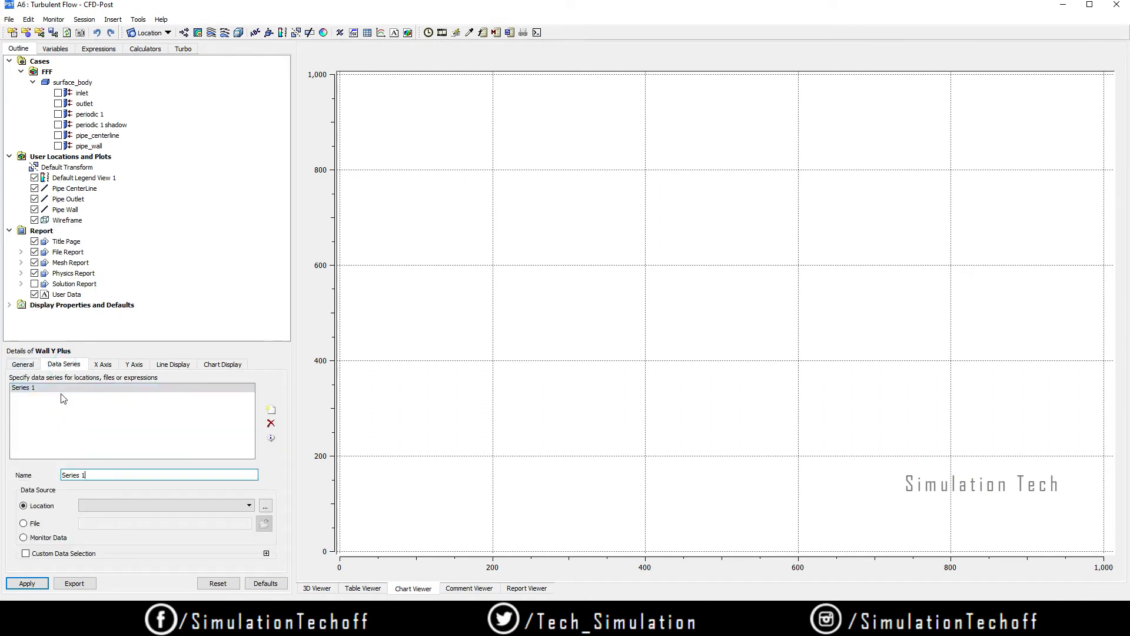
{"action": "left_click_drag", "start_coordinate": [118, 474], "coordinate": [57, 486]}
{"action": "type", "text": "Y plku"}
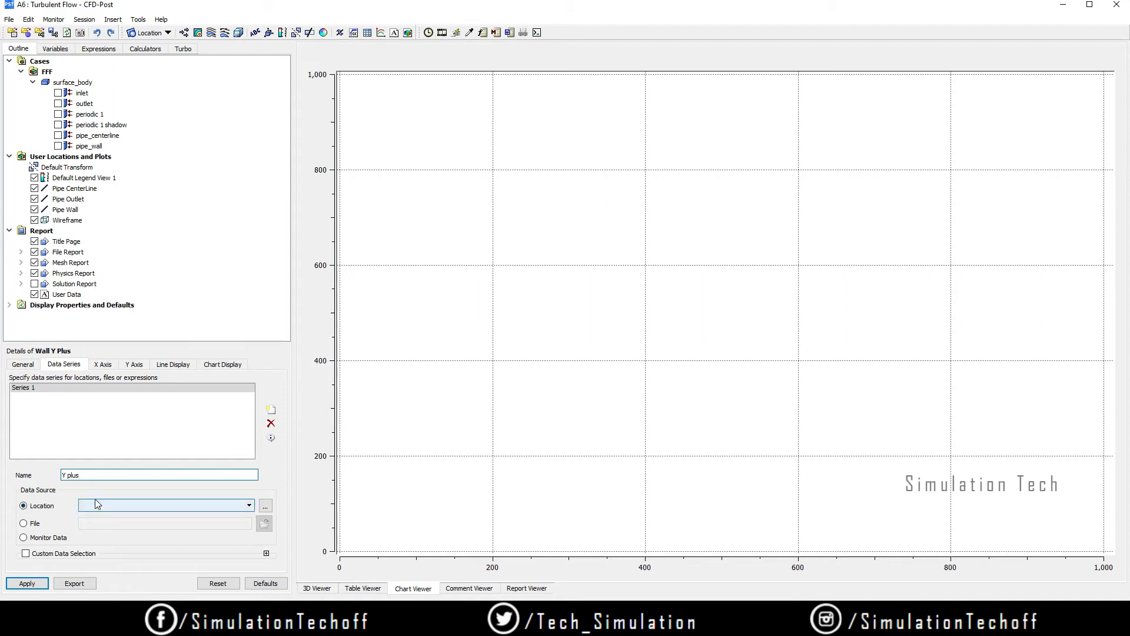
{"action": "left_click", "coordinate": [137, 507]}
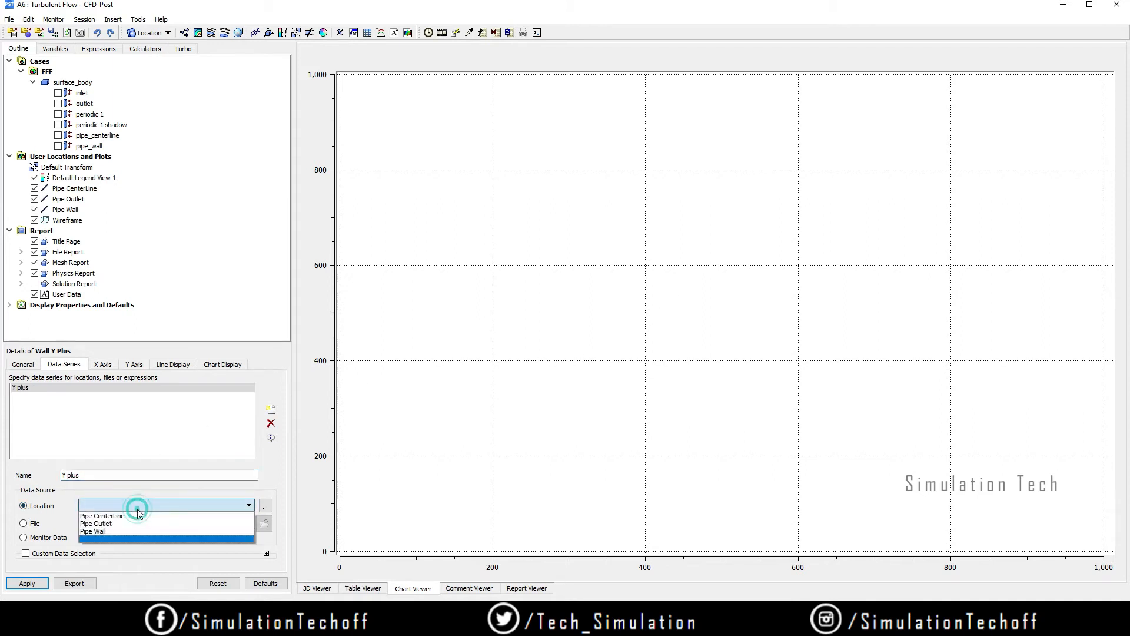
{"action": "left_click", "coordinate": [114, 531]}
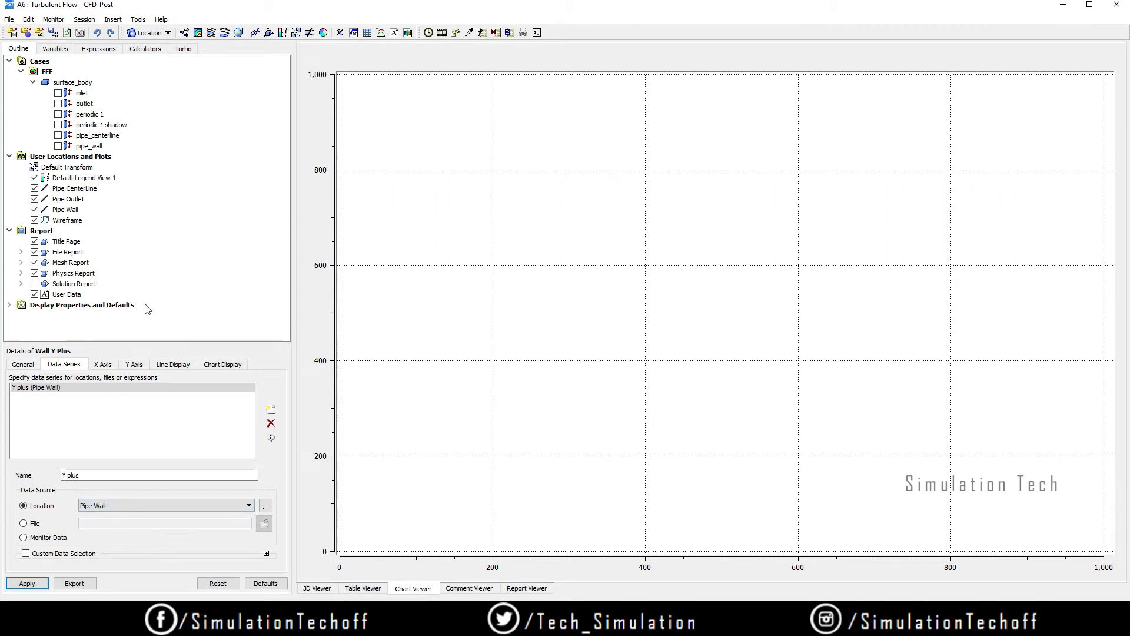
Step: Assign the variable X to the Wall Y Plus chart's X axis and Yplus to its Y axis
{"action": "left_click", "coordinate": [107, 365]}
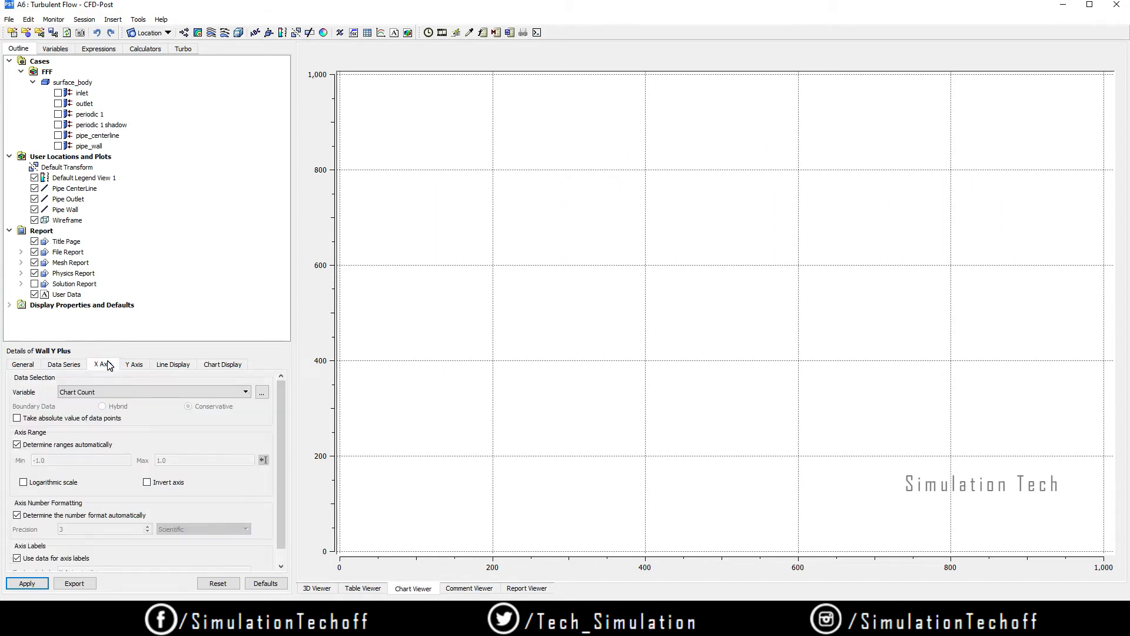
{"action": "left_click", "coordinate": [124, 392]}
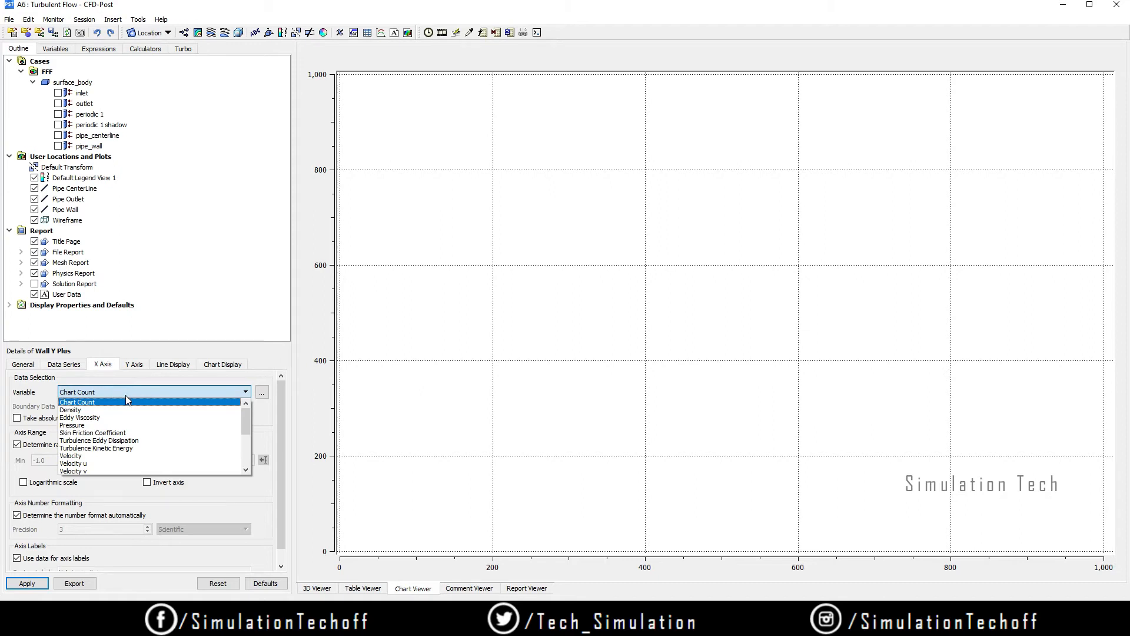
{"action": "scroll", "coordinate": [117, 448], "scroll_direction": "down", "scroll_amount": 10}
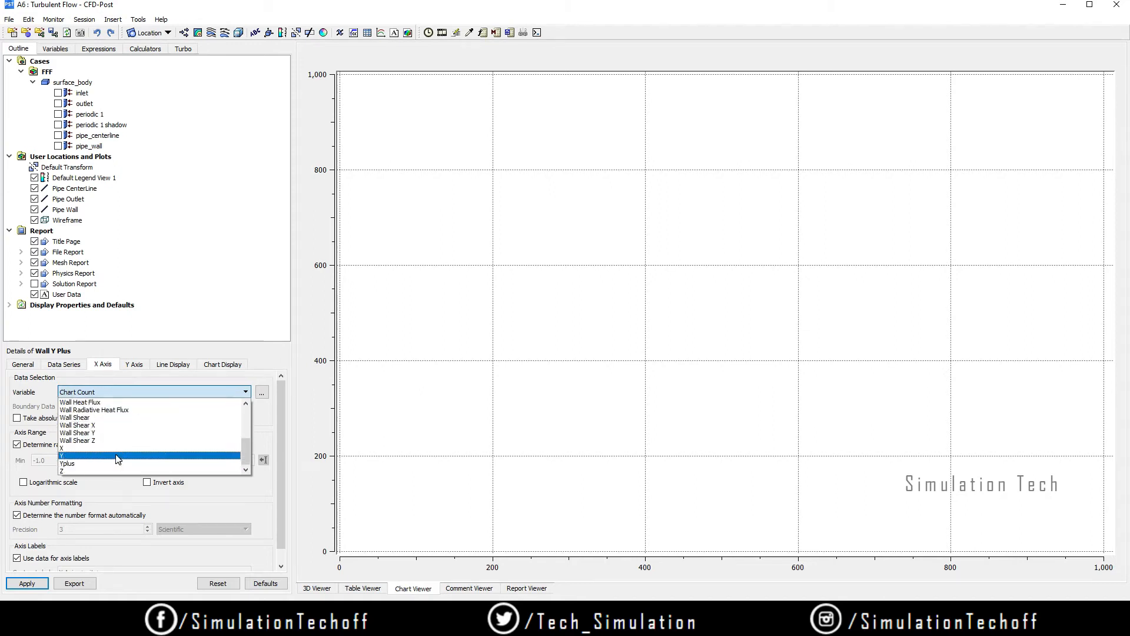
{"action": "left_click", "coordinate": [121, 449]}
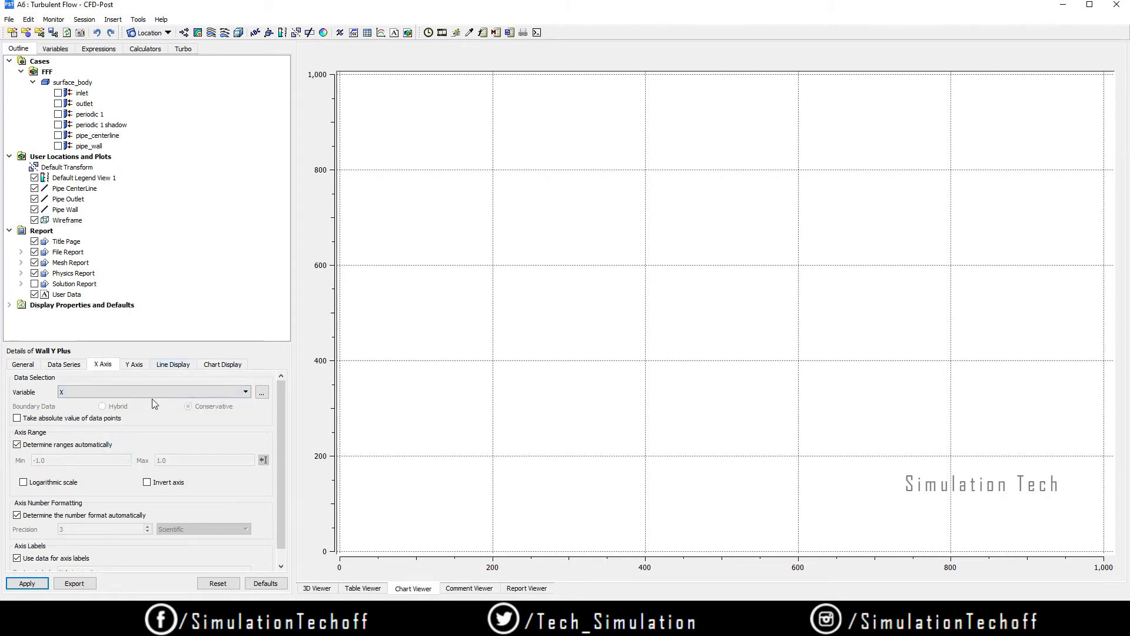
{"action": "left_click", "coordinate": [135, 365]}
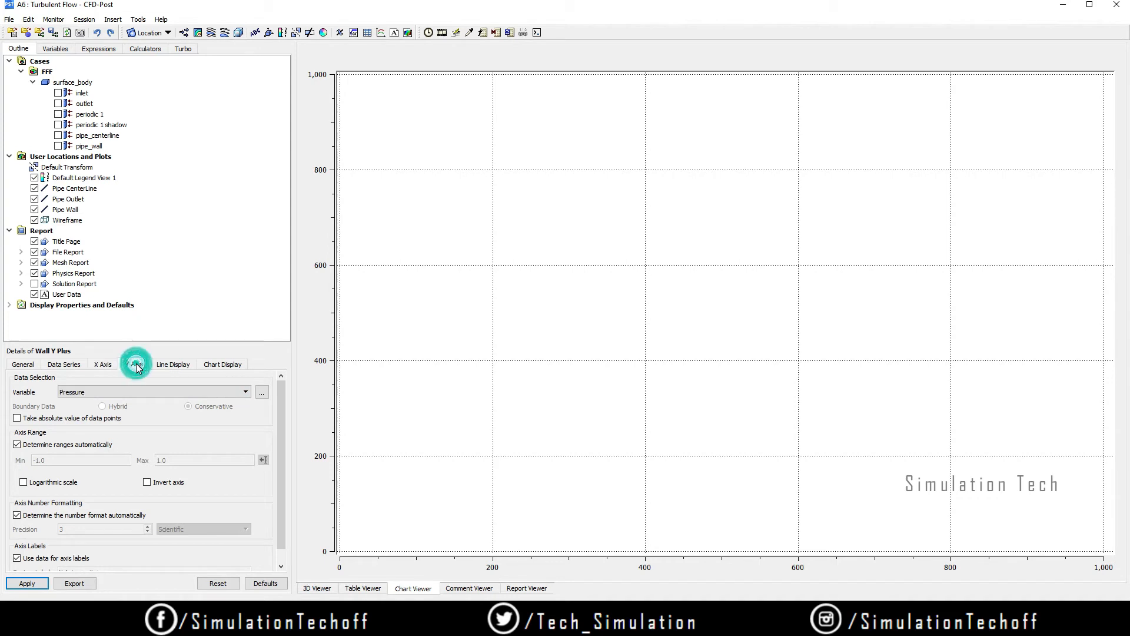
{"action": "left_click", "coordinate": [124, 392]}
{"action": "scroll", "coordinate": [133, 465], "scroll_direction": "down", "scroll_amount": 10}
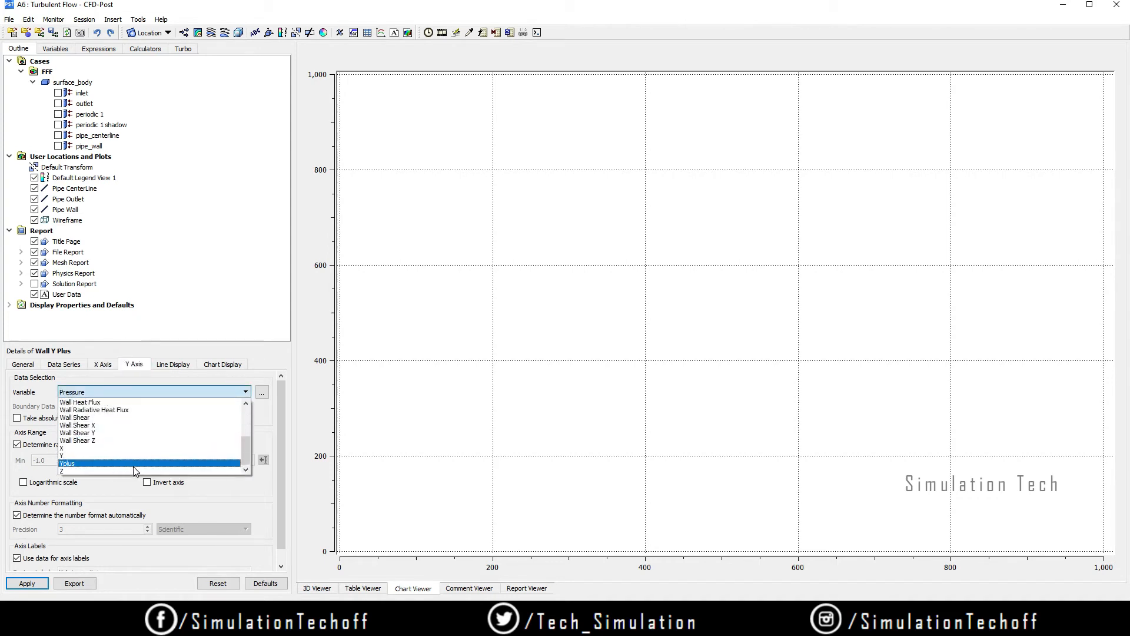
{"action": "left_click", "coordinate": [135, 463]}
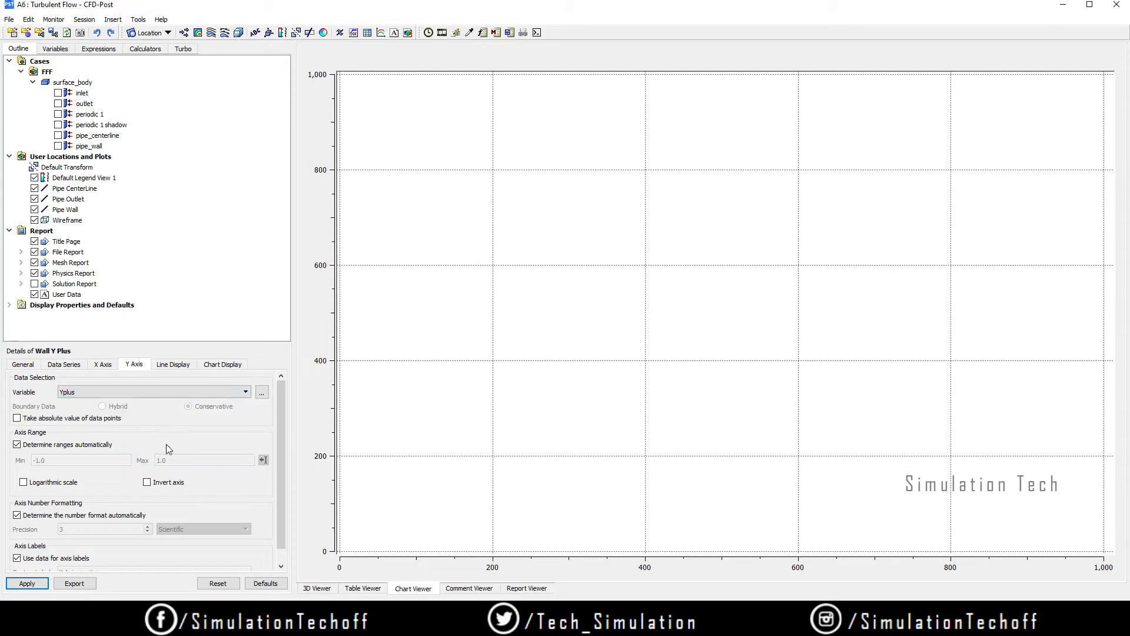
Step: Check the axis and data series settings of the Wall Y Plus chart and apply them to plot it
{"action": "scroll", "coordinate": [166, 445], "scroll_direction": "down", "scroll_amount": 1}
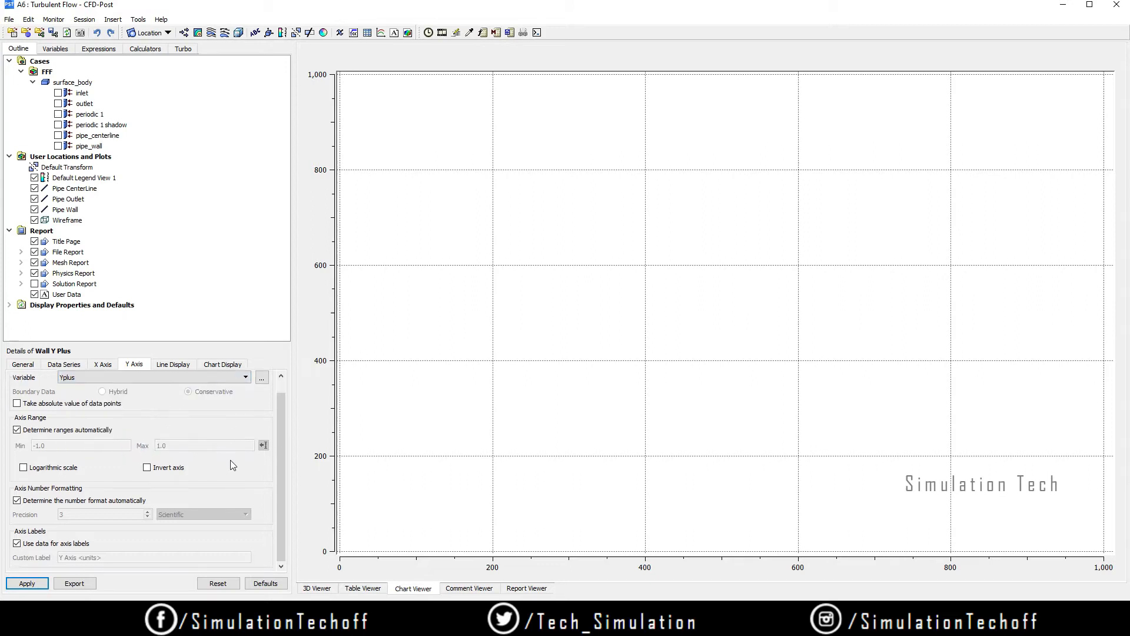
{"action": "left_click", "coordinate": [105, 365]}
{"action": "left_click", "coordinate": [132, 365]}
{"action": "left_click", "coordinate": [68, 366]}
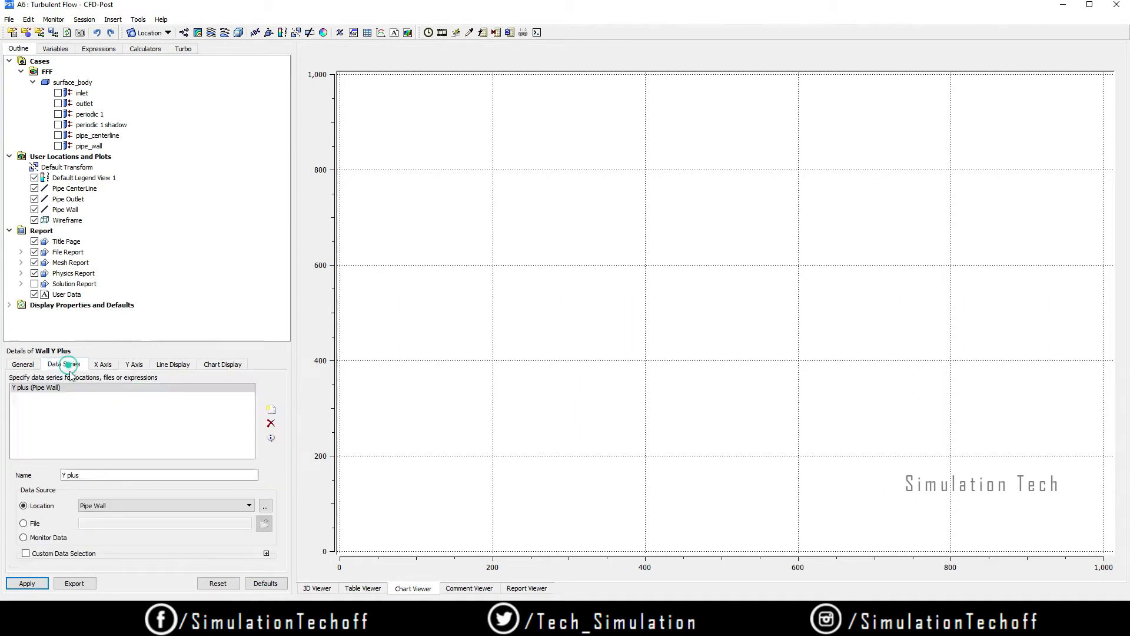
{"action": "left_click", "coordinate": [27, 583]}
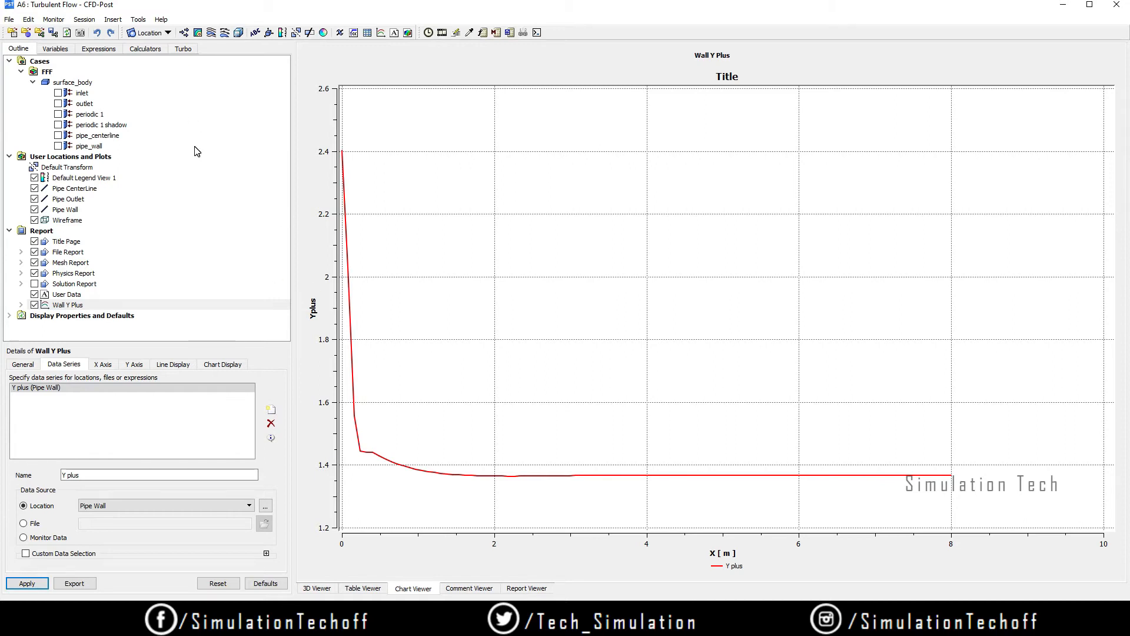
Step: Insert a second chart named "CenterLine Velocity"
{"action": "left_click", "coordinate": [382, 33]}
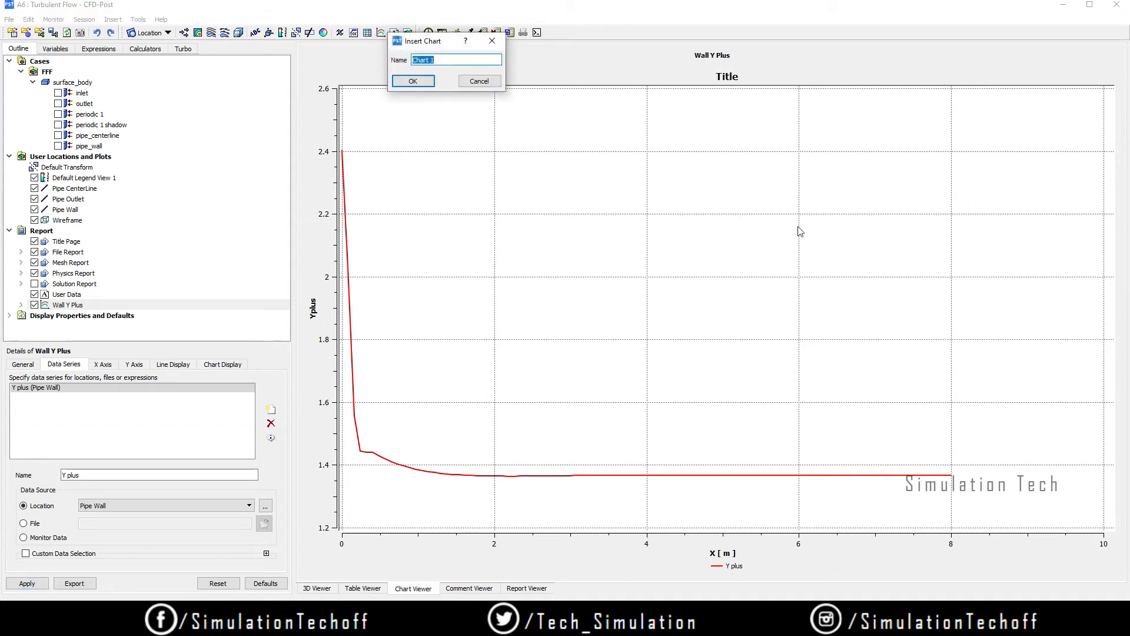
{"action": "type", "text": "Ce"}
{"action": "type", "text": "terLine Velocity"}
{"action": "left_click", "coordinate": [399, 81]}
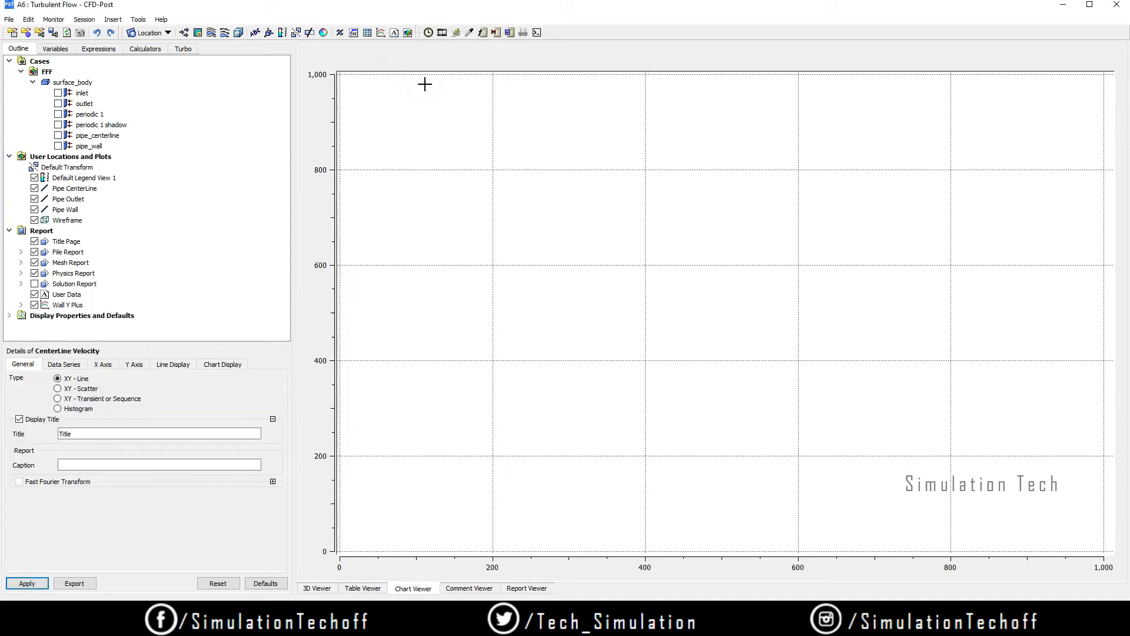
Step: Rename the new chart's data series to "CenterLine Velocity" and use Pipe CenterLine as its location
{"action": "left_click", "coordinate": [64, 365]}
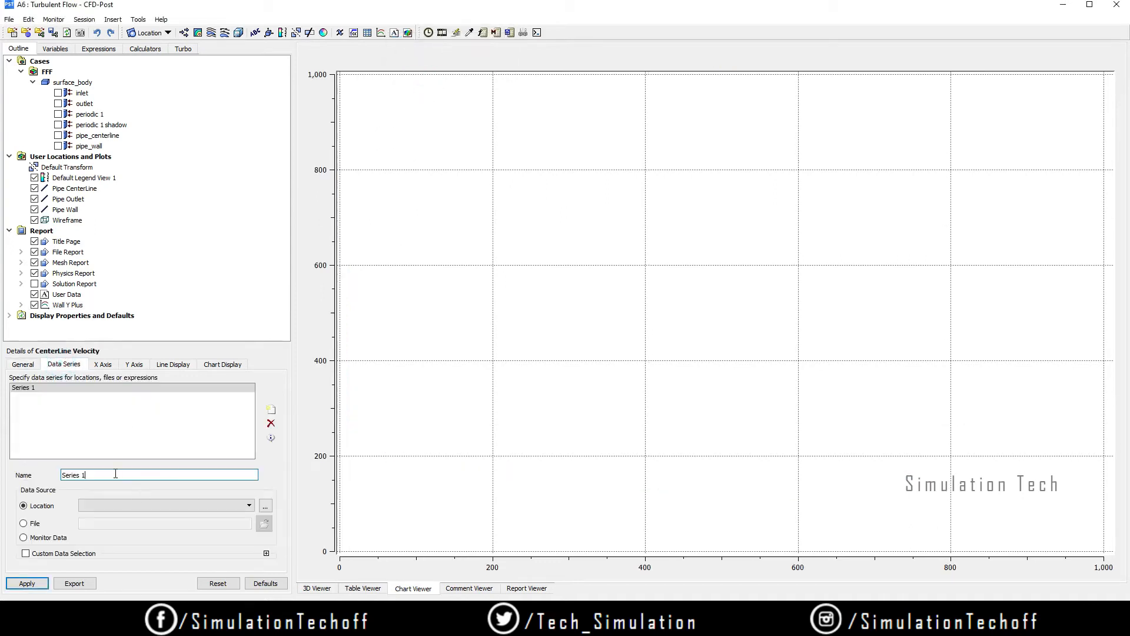
{"action": "left_click_drag", "start_coordinate": [114, 474], "coordinate": [33, 478]}
{"action": "type", "text": "C"}
{"action": "type", "text": "y"}
{"action": "left_click", "coordinate": [117, 506]}
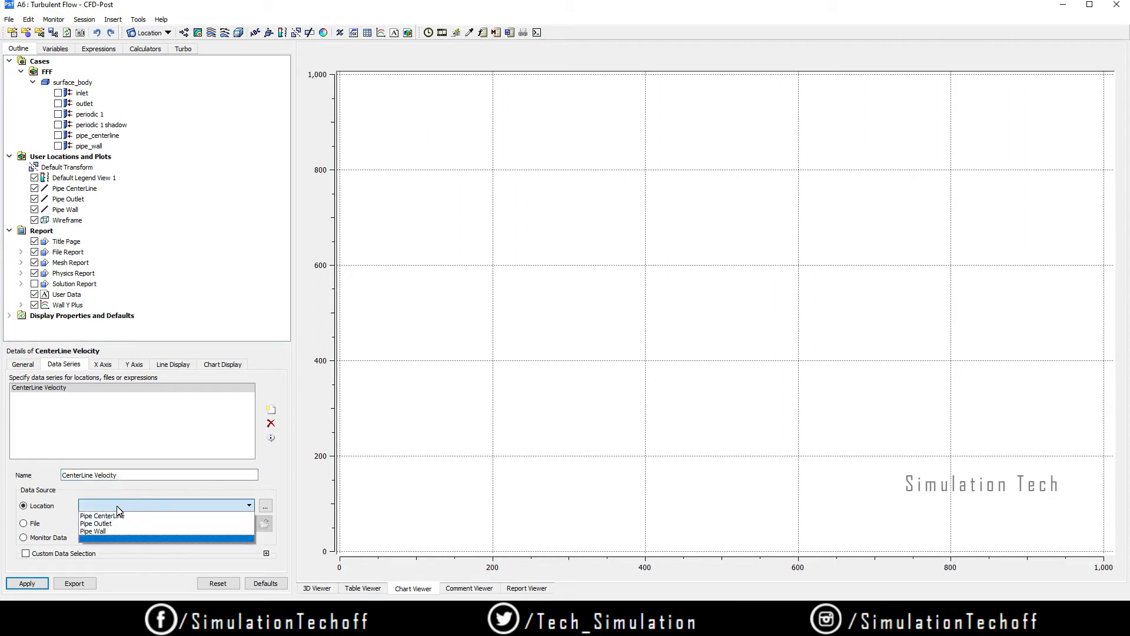
{"action": "left_click", "coordinate": [112, 515]}
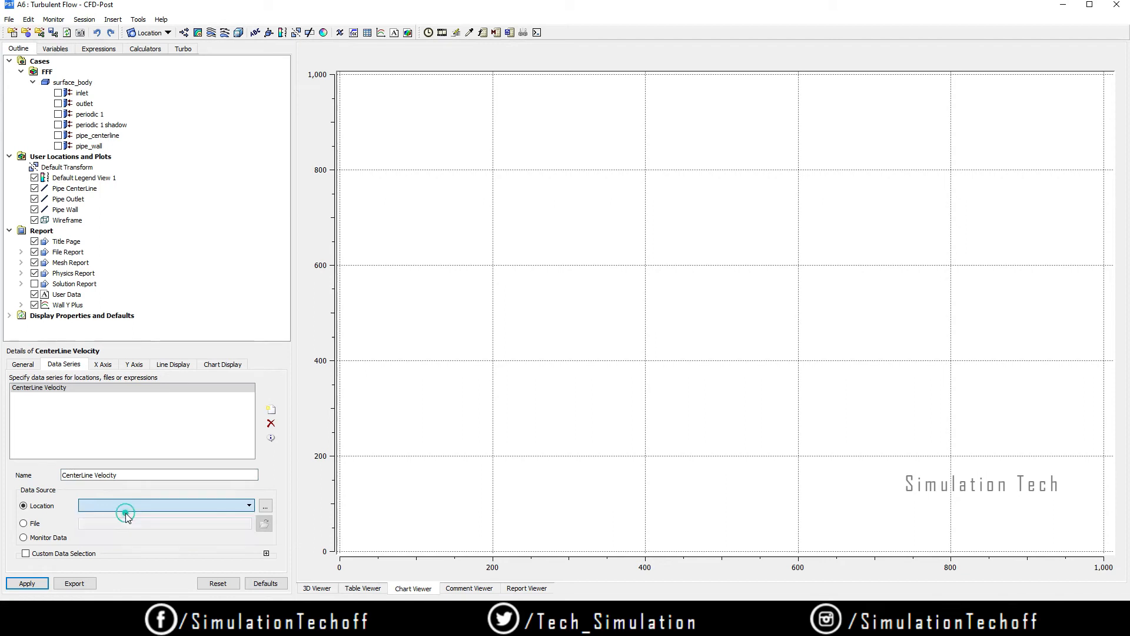
Step: Plot the CenterLine Velocity chart with the variable X on its X axis and Velocity u on its Y axis
{"action": "left_click", "coordinate": [104, 365]}
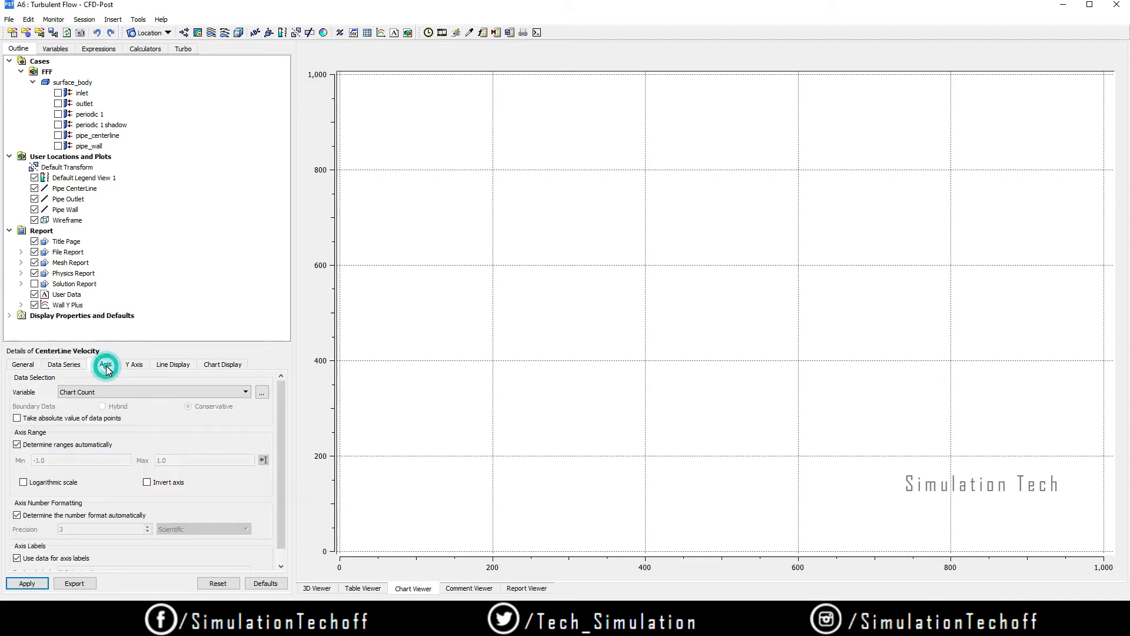
{"action": "left_click", "coordinate": [132, 391]}
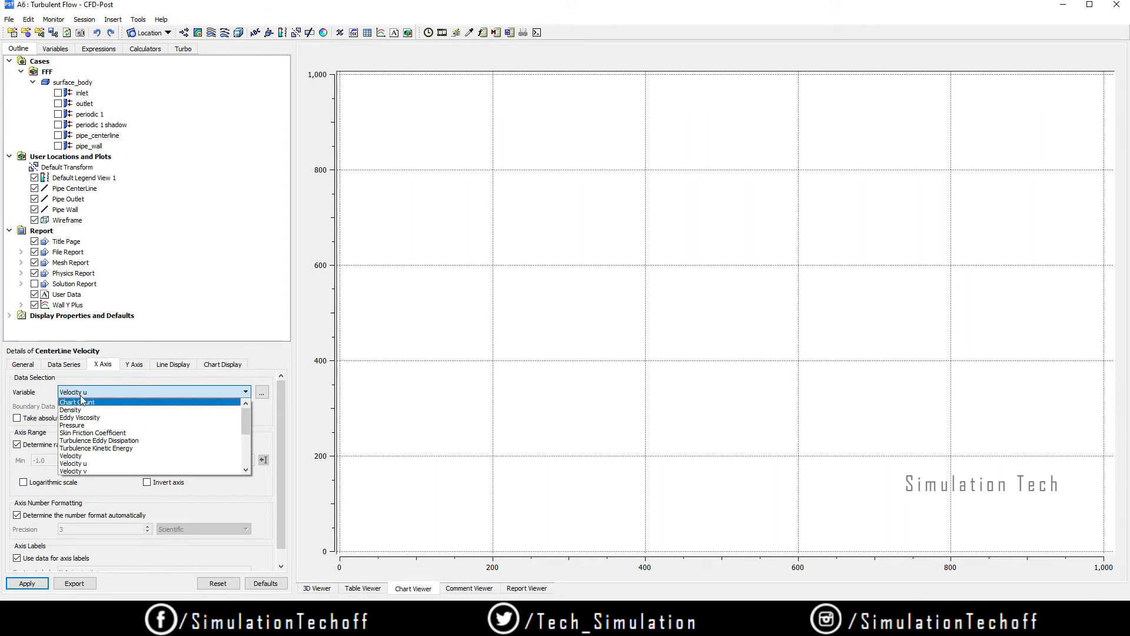
{"action": "scroll", "coordinate": [129, 457], "scroll_direction": "down", "scroll_amount": 5}
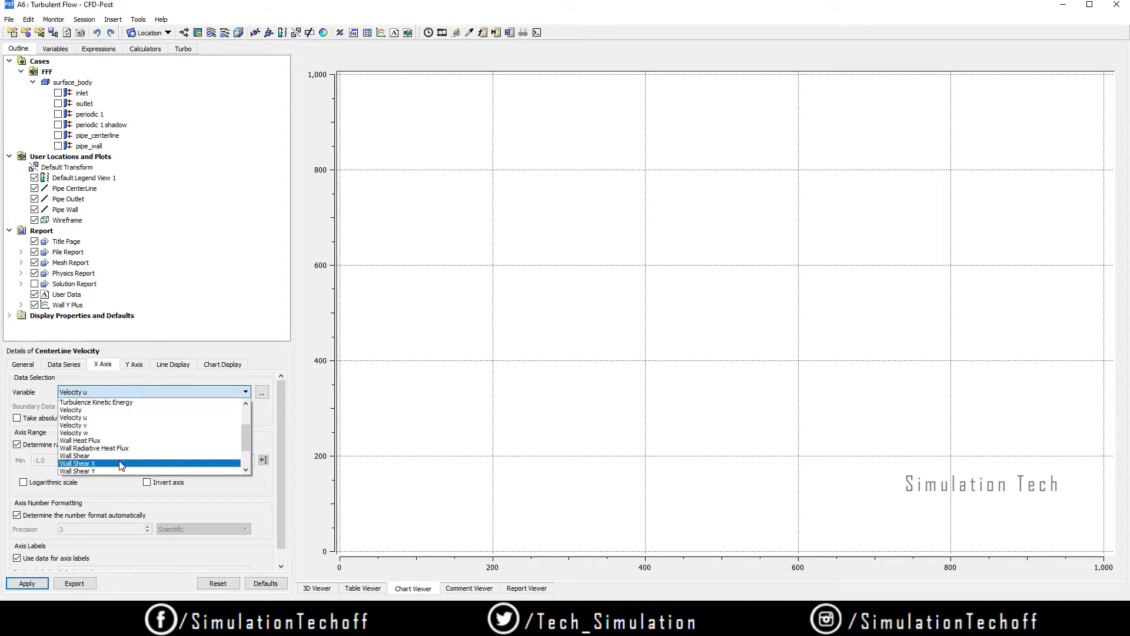
{"action": "left_click", "coordinate": [128, 455]}
{"action": "left_click", "coordinate": [135, 365]}
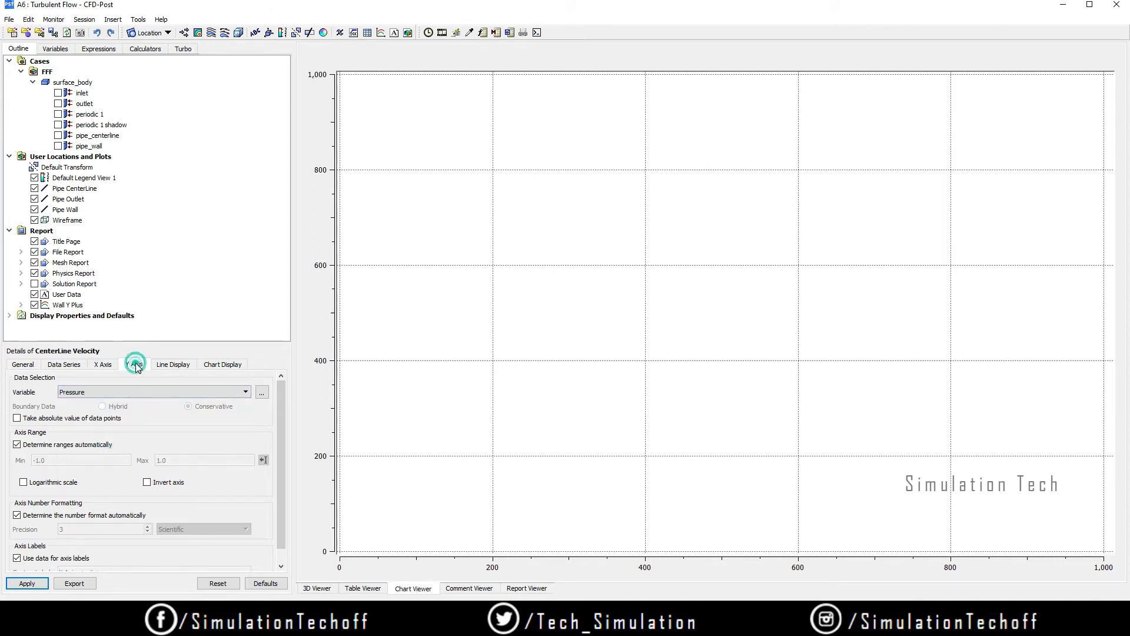
{"action": "left_click", "coordinate": [149, 392]}
{"action": "left_click", "coordinate": [150, 456]}
{"action": "left_click", "coordinate": [28, 583]}
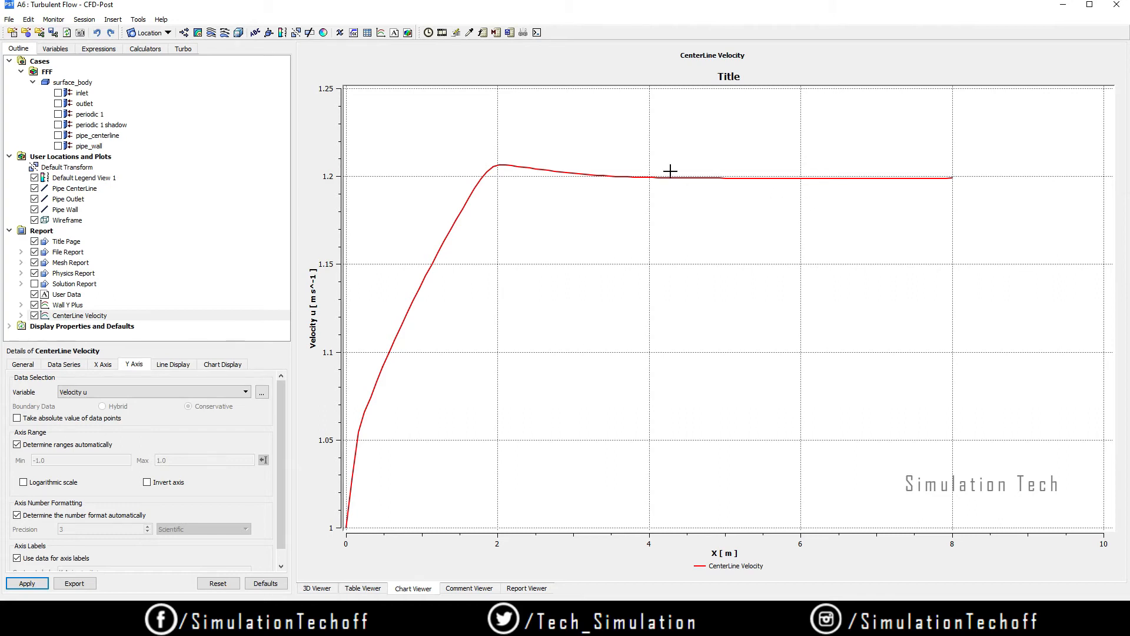
Step: Insert a third chart named "Co efficient of Skin Friction"
{"action": "left_click", "coordinate": [382, 34]}
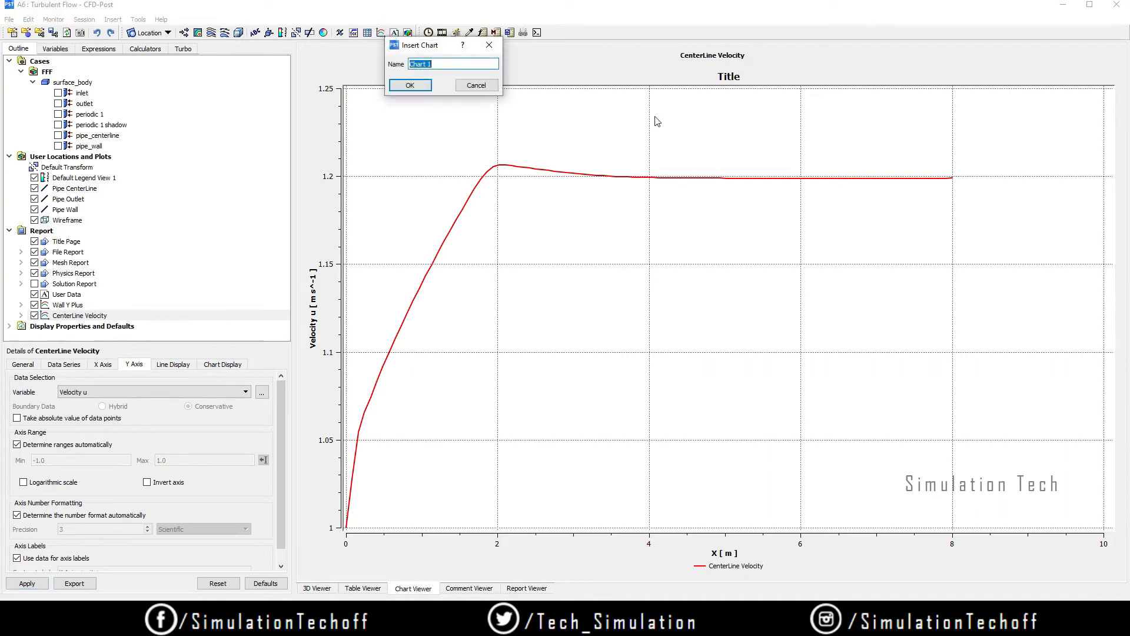
{"action": "type", "text": "Co efficient of Skin Friction"}
{"action": "left_click", "coordinate": [410, 86]}
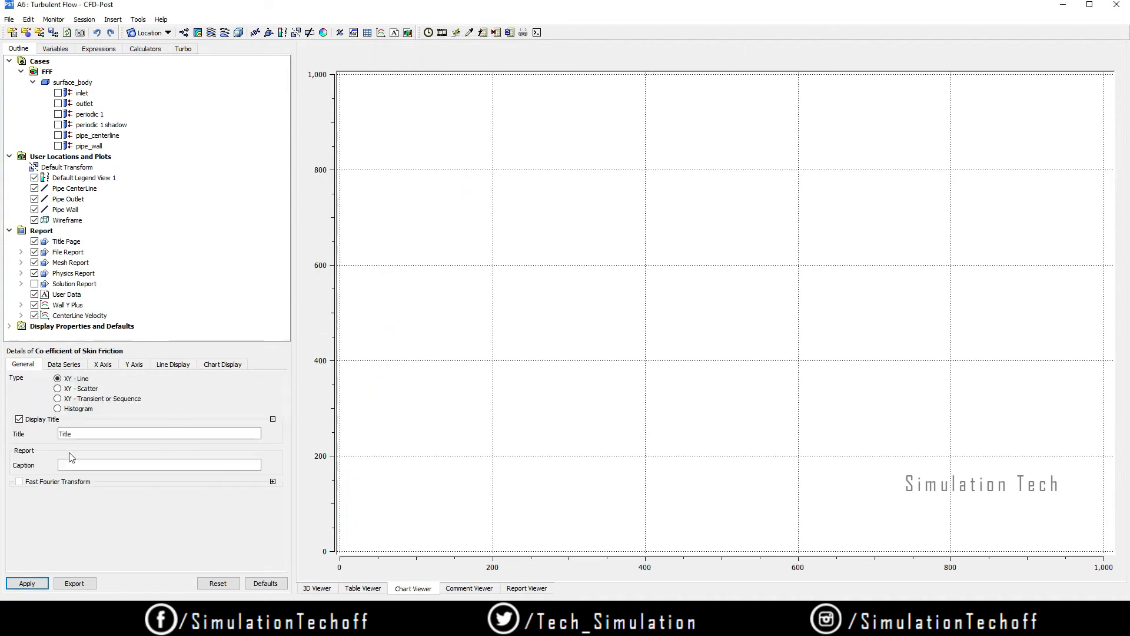
Step: Rename the skin friction chart's data series to "Skin Friction CoEfficient" and use Pipe Wall as its location
{"action": "left_click", "coordinate": [64, 364]}
{"action": "triple_click", "coordinate": [118, 474]}
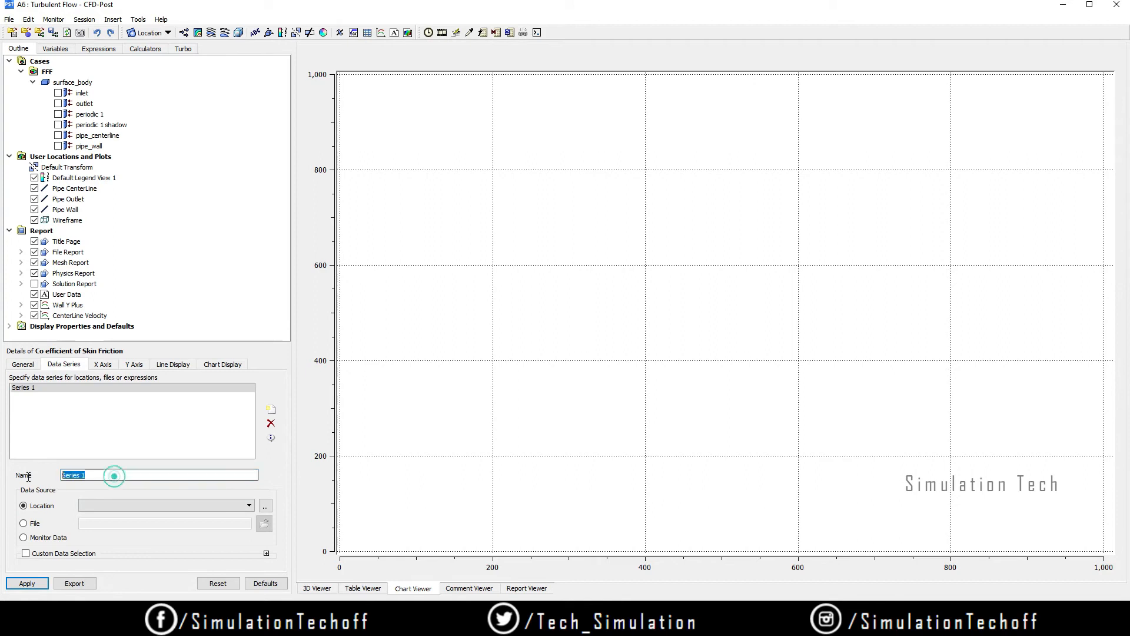
{"action": "type", "text": "Skin"}
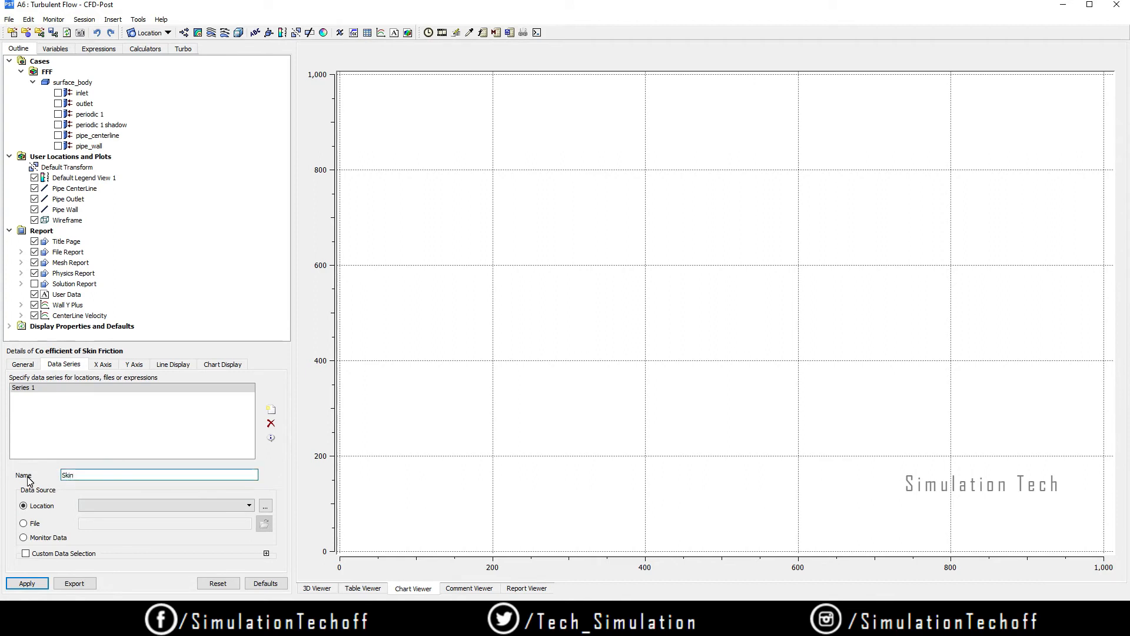
{"action": "type", "text": " Friction CoEfficient"}
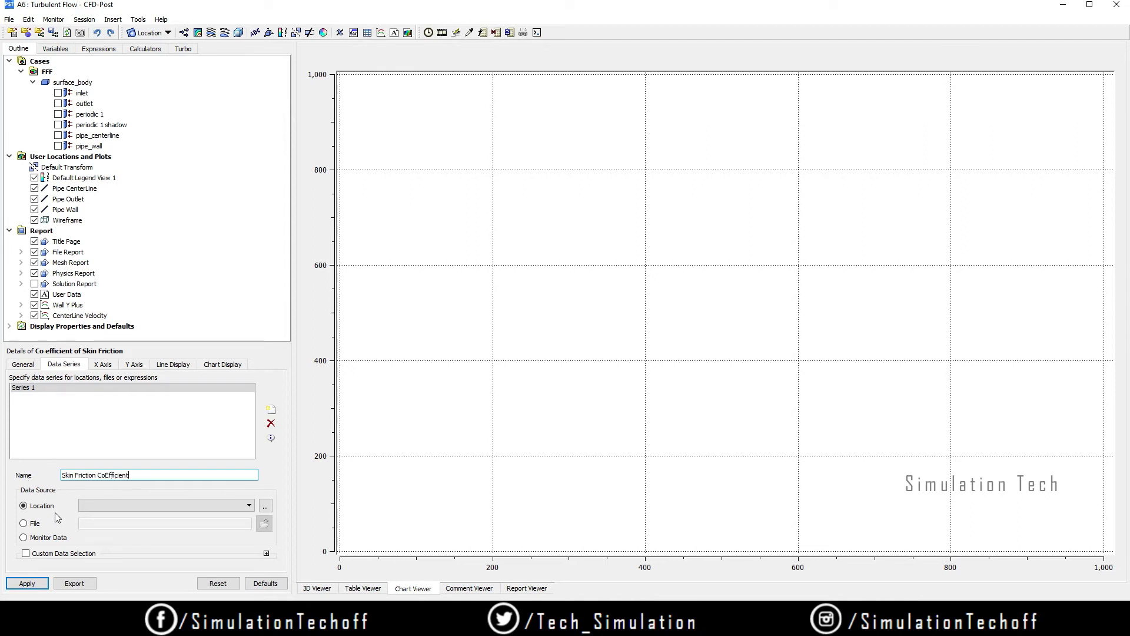
{"action": "left_click", "coordinate": [126, 507]}
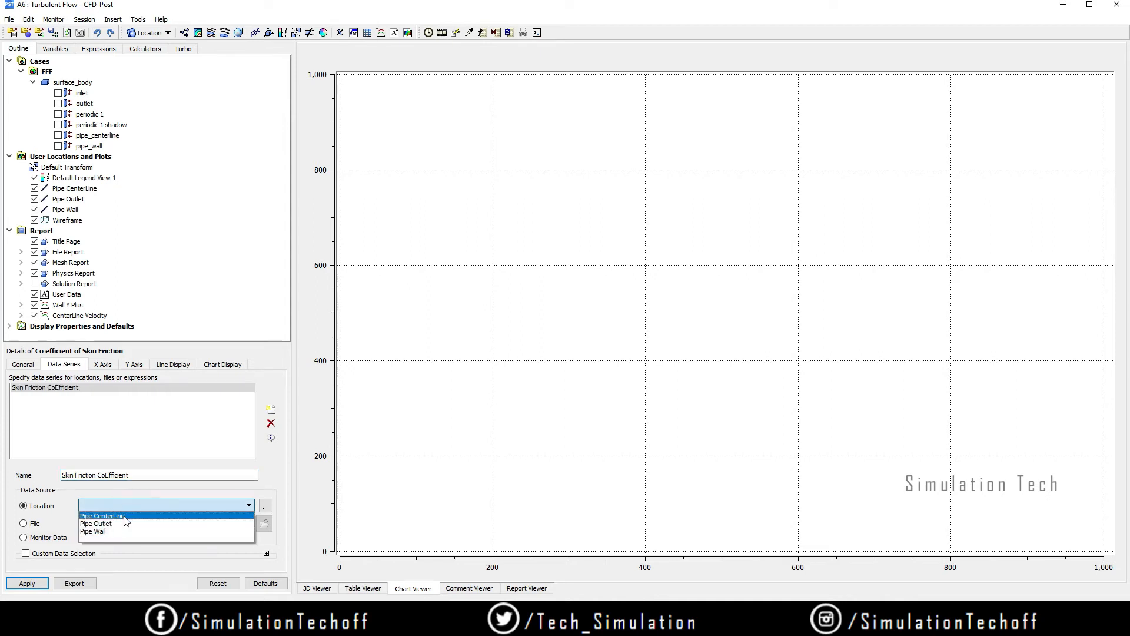
{"action": "left_click", "coordinate": [134, 531]}
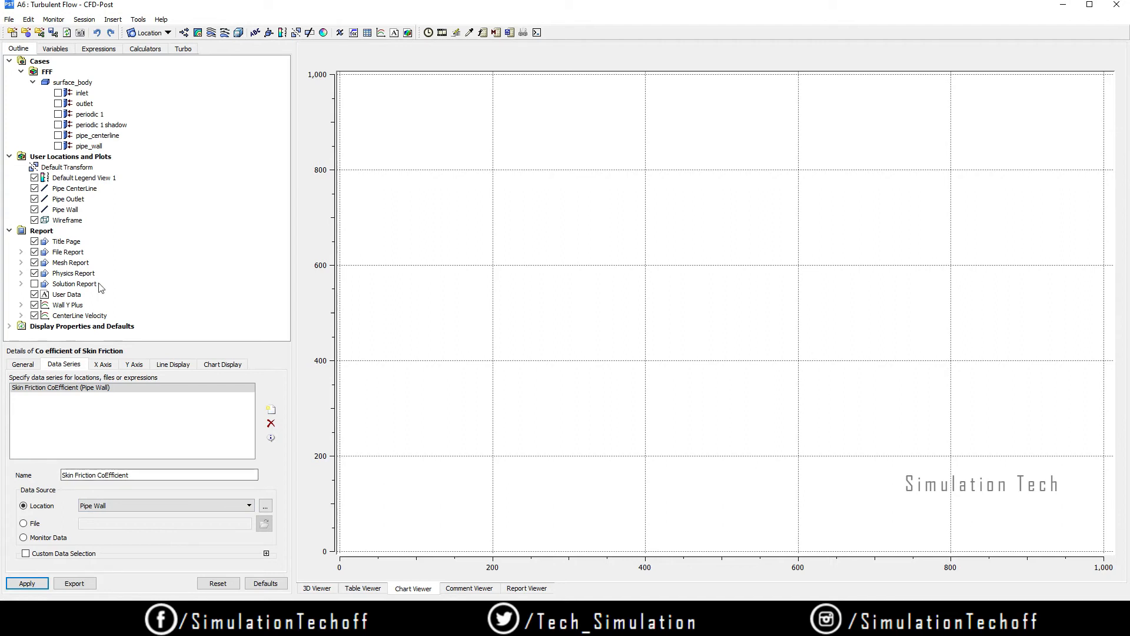
Step: Plot the skin friction chart with the variable X on its X axis and Skin Friction Coefficient on its Y axis
{"action": "left_click", "coordinate": [107, 369]}
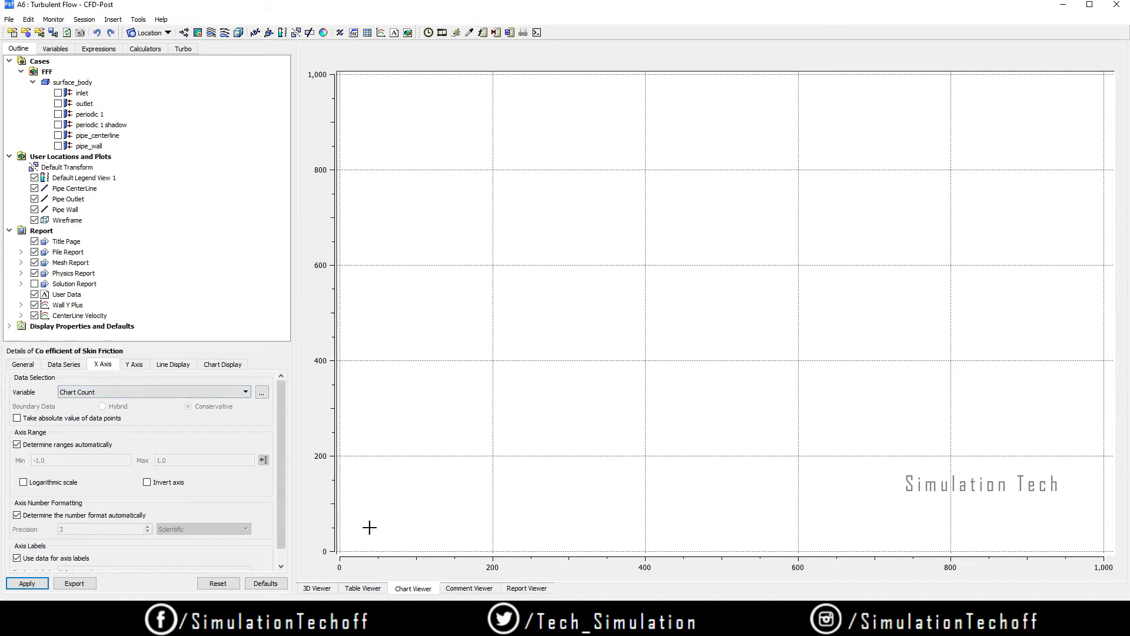
{"action": "left_click", "coordinate": [118, 393]}
{"action": "scroll", "coordinate": [142, 462], "scroll_direction": "down", "scroll_amount": 4}
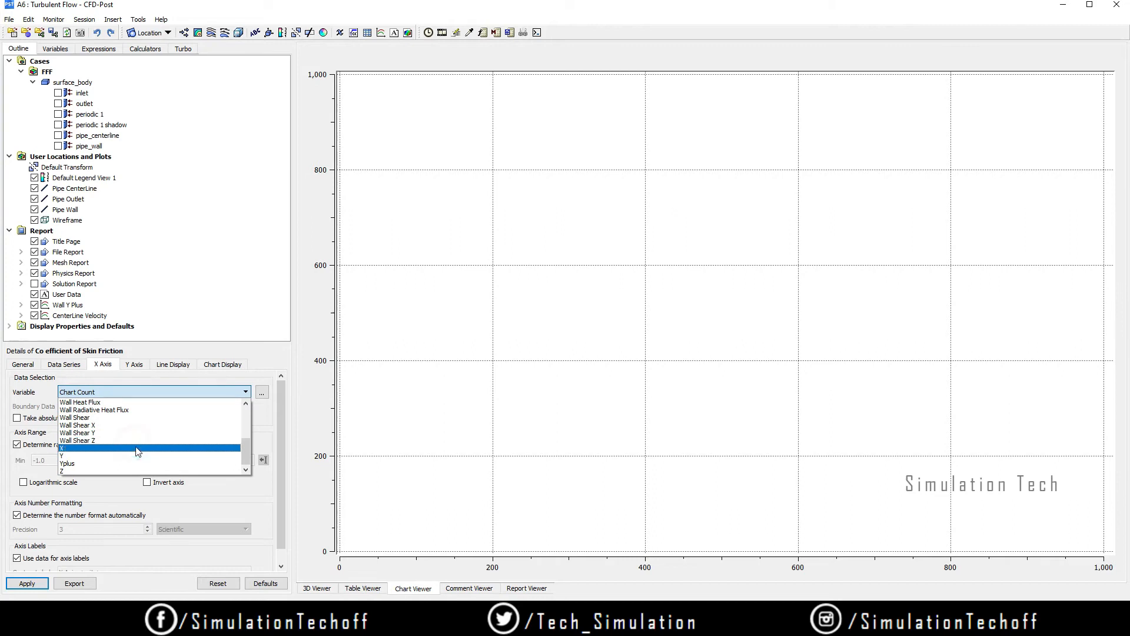
{"action": "left_click", "coordinate": [136, 449]}
{"action": "left_click", "coordinate": [134, 364]}
{"action": "left_click", "coordinate": [152, 392]}
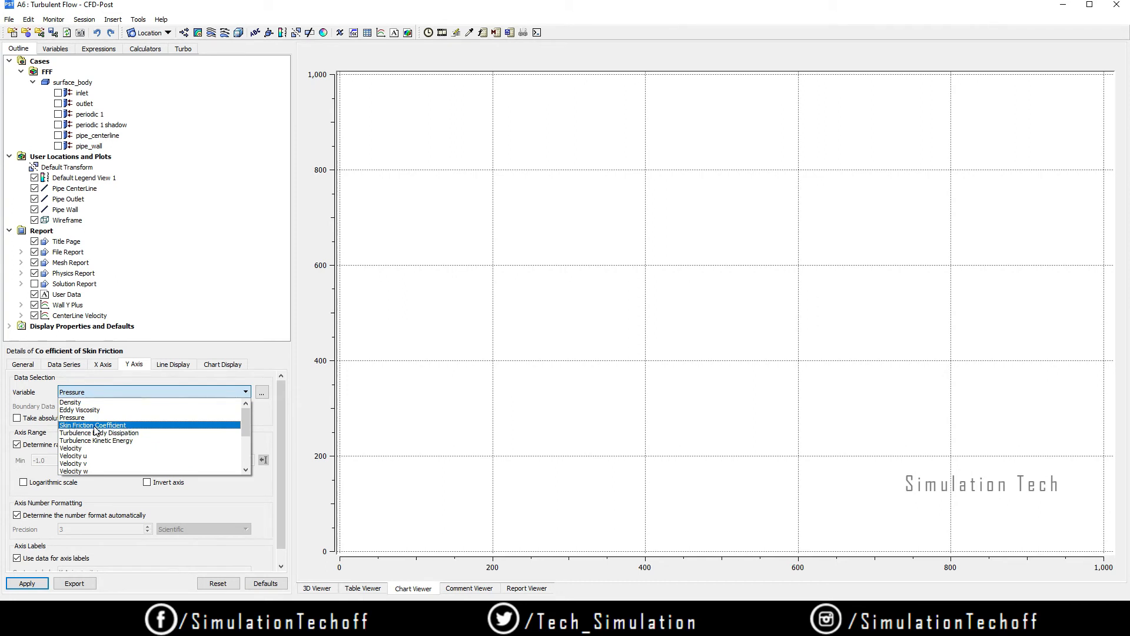
{"action": "left_click", "coordinate": [144, 425]}
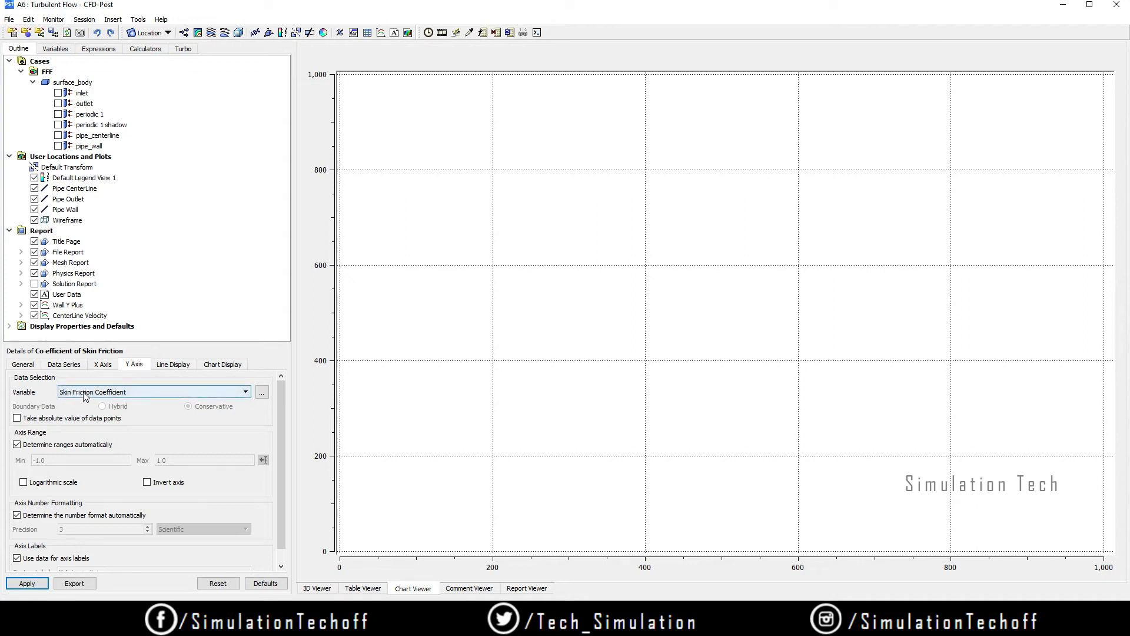
{"action": "left_click", "coordinate": [30, 585]}
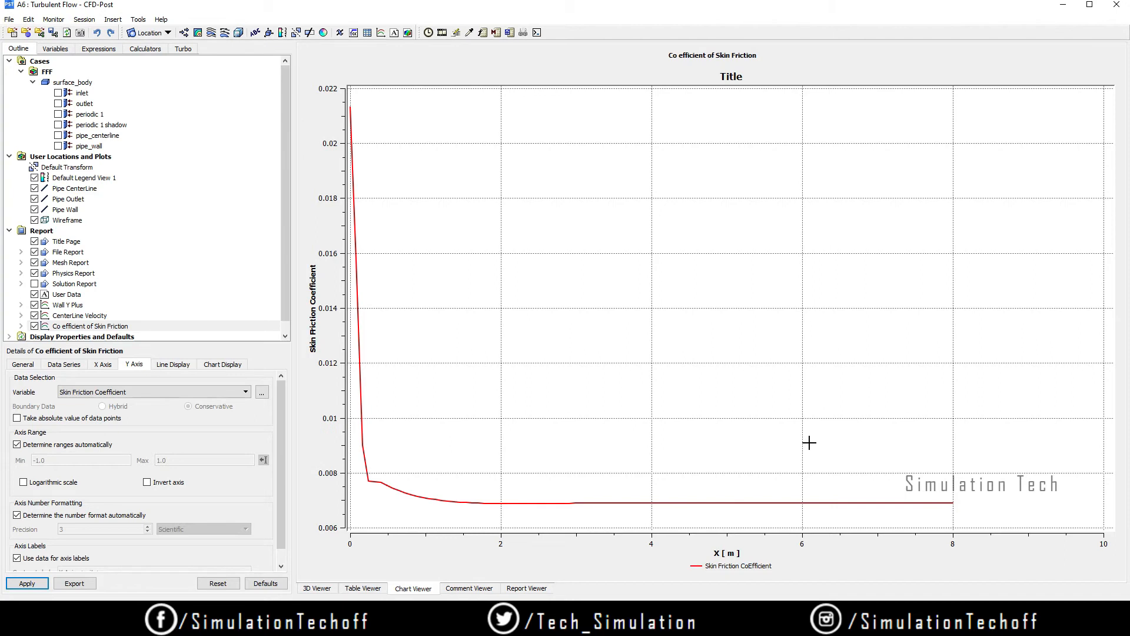
Step: Open Epic Pen, handwrite an underlined "Moody chart" over the plot, and clear the annotation
{"action": "key", "text": "super"}
{"action": "type", "text": "pen"}
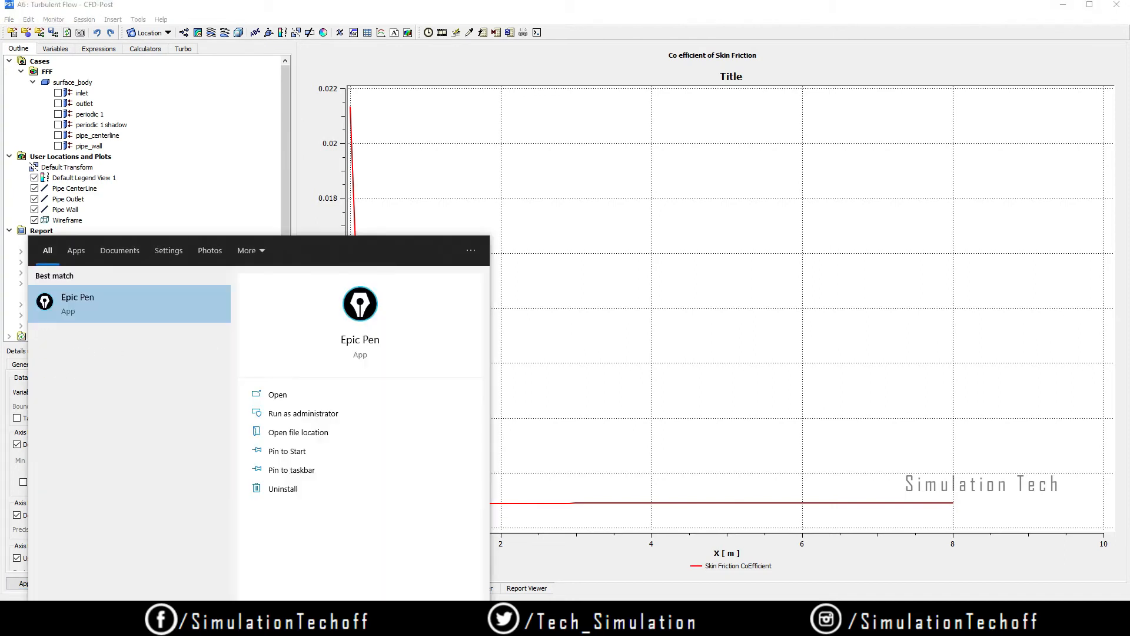
{"action": "key", "text": "Return"}
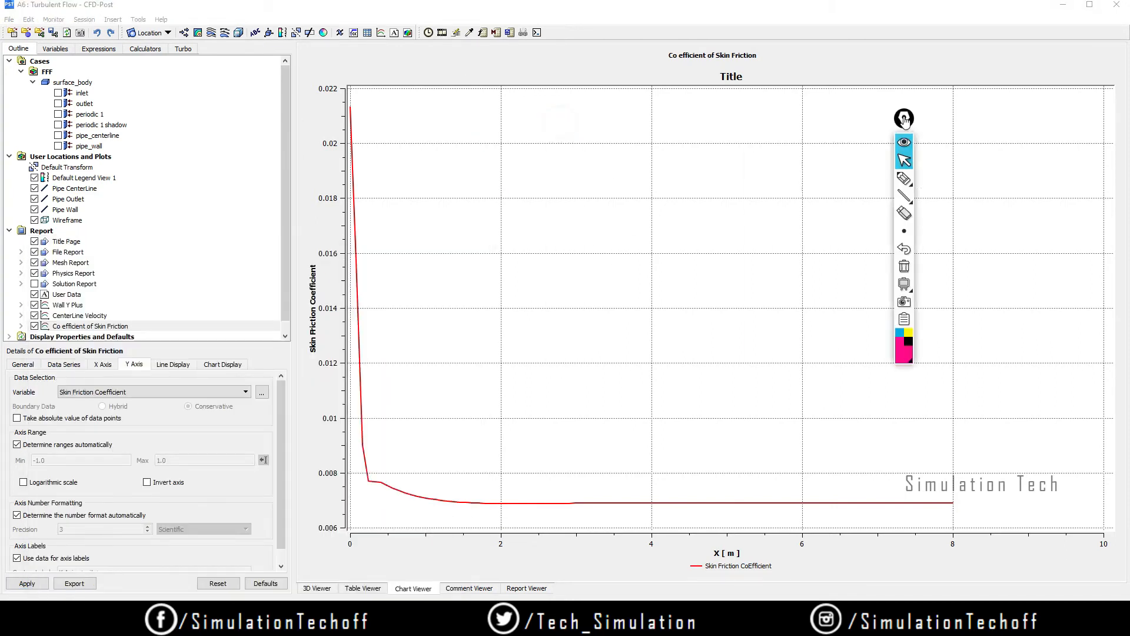
{"action": "mouse_move", "coordinate": [533, 251]}
{"action": "left_mouse_down"}
{"action": "mouse_move", "coordinate": [574, 252]}
{"action": "mouse_move", "coordinate": [606, 195]}
{"action": "mouse_move", "coordinate": [616, 253]}
{"action": "left_mouse_up"}
{"action": "mouse_move", "coordinate": [709, 199]}
{"action": "left_mouse_down"}
{"action": "mouse_move", "coordinate": [743, 206]}
{"action": "mouse_move", "coordinate": [762, 172]}
{"action": "left_mouse_up"}
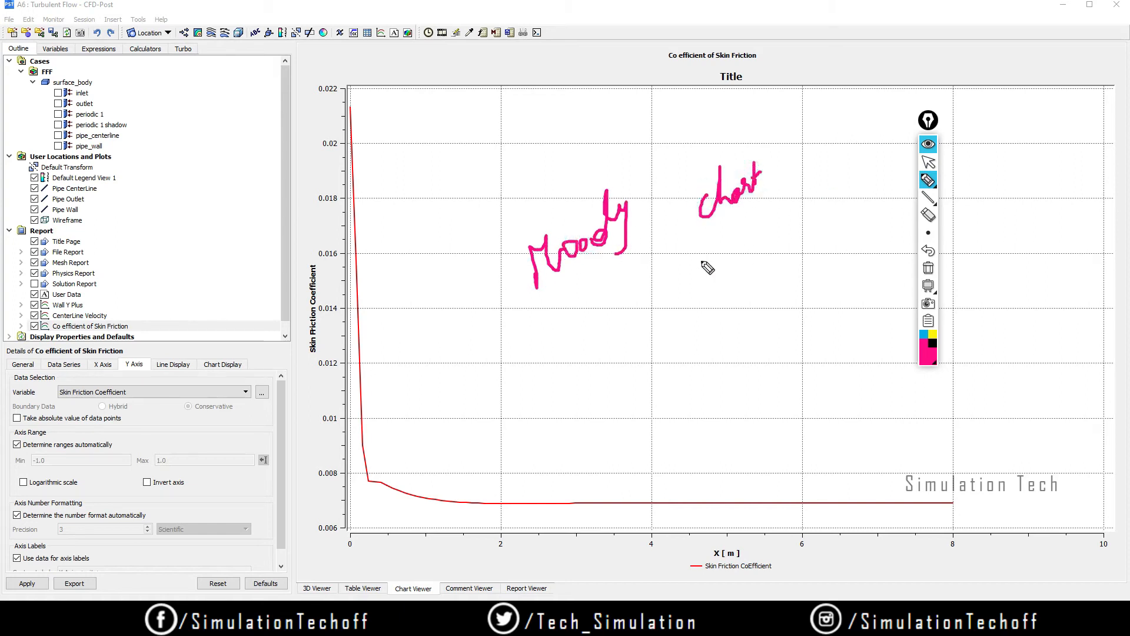
{"action": "left_click_drag", "start_coordinate": [529, 304], "coordinate": [748, 213]}
{"action": "left_click", "coordinate": [928, 268]}
{"action": "left_click", "coordinate": [928, 121]}
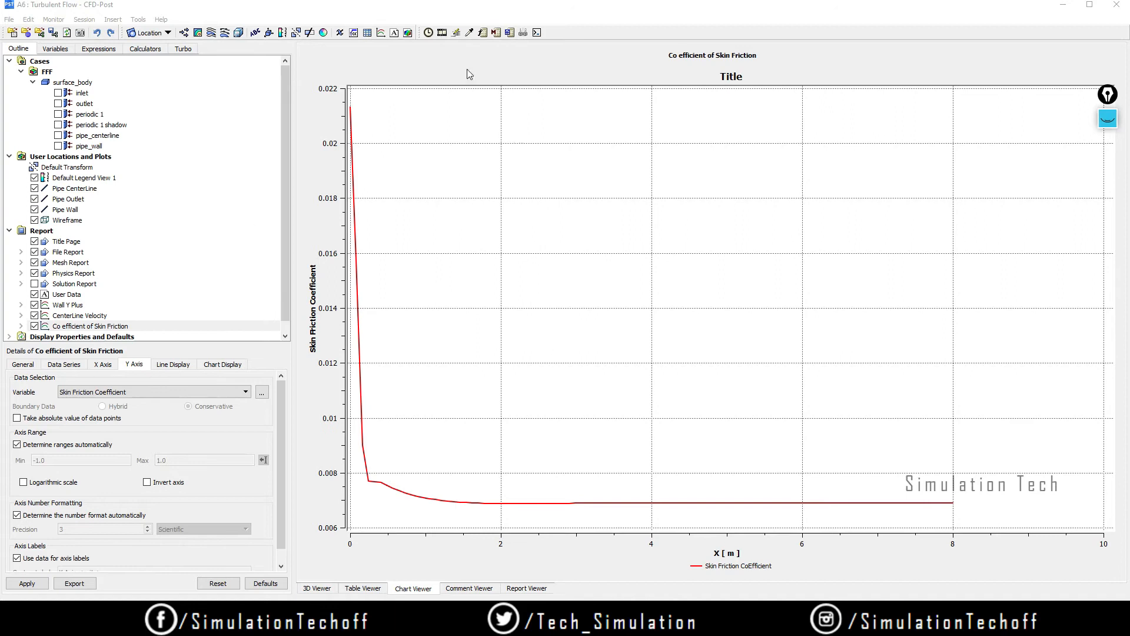
Step: Insert a fourth chart named "Outlet Velocity"
{"action": "left_click", "coordinate": [381, 32]}
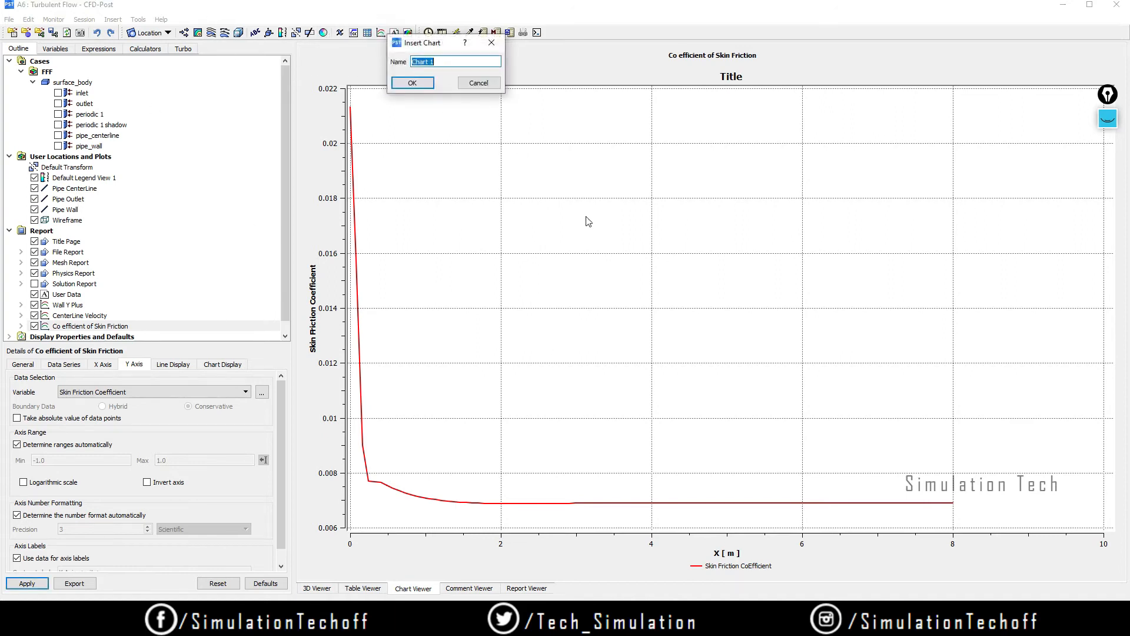
{"action": "type", "text": "Outlet Velocity"}
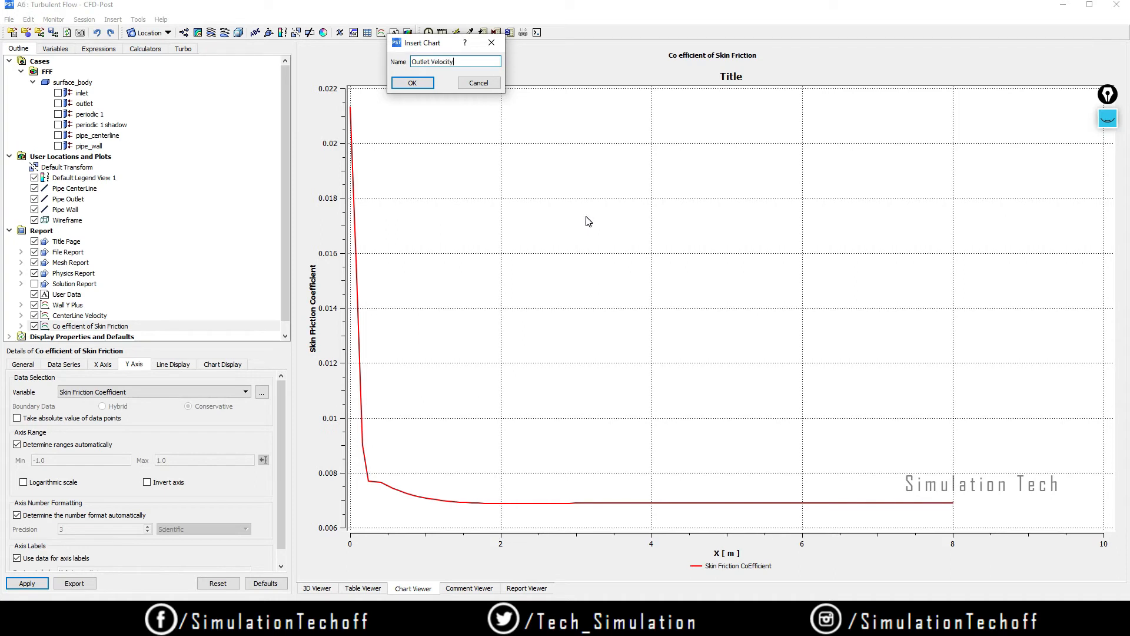
{"action": "left_click", "coordinate": [412, 83]}
{"action": "double_click", "coordinate": [95, 433]}
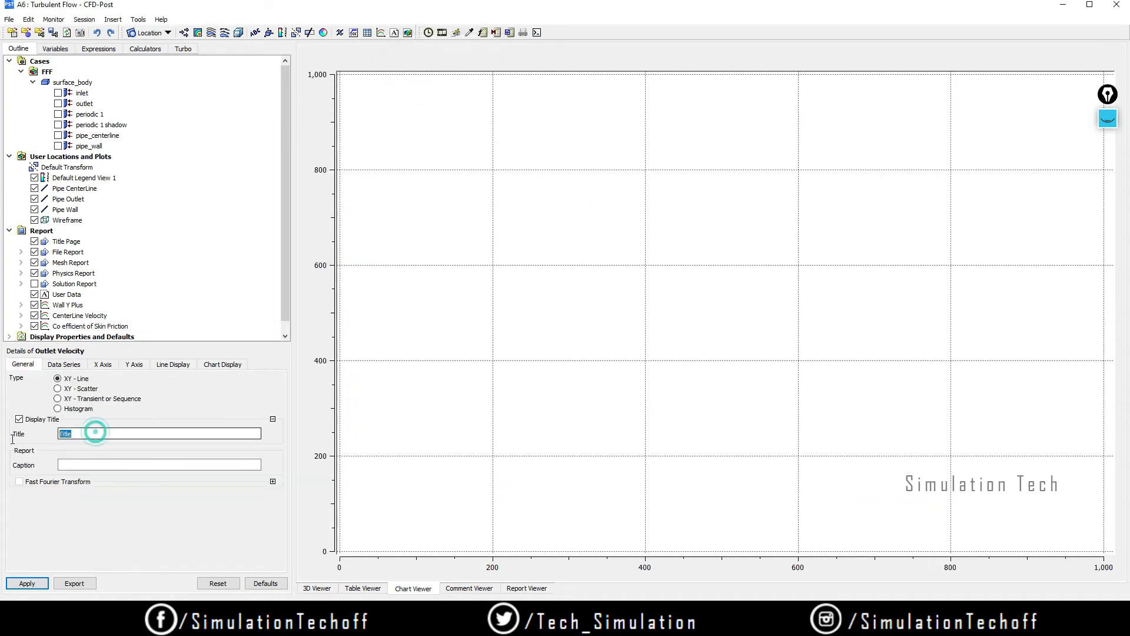
Step: Rename the new chart's data series to "Outlet Velocity" and use Pipe Outlet as its location
{"action": "left_click", "coordinate": [70, 365]}
{"action": "triple_click", "coordinate": [113, 474]}
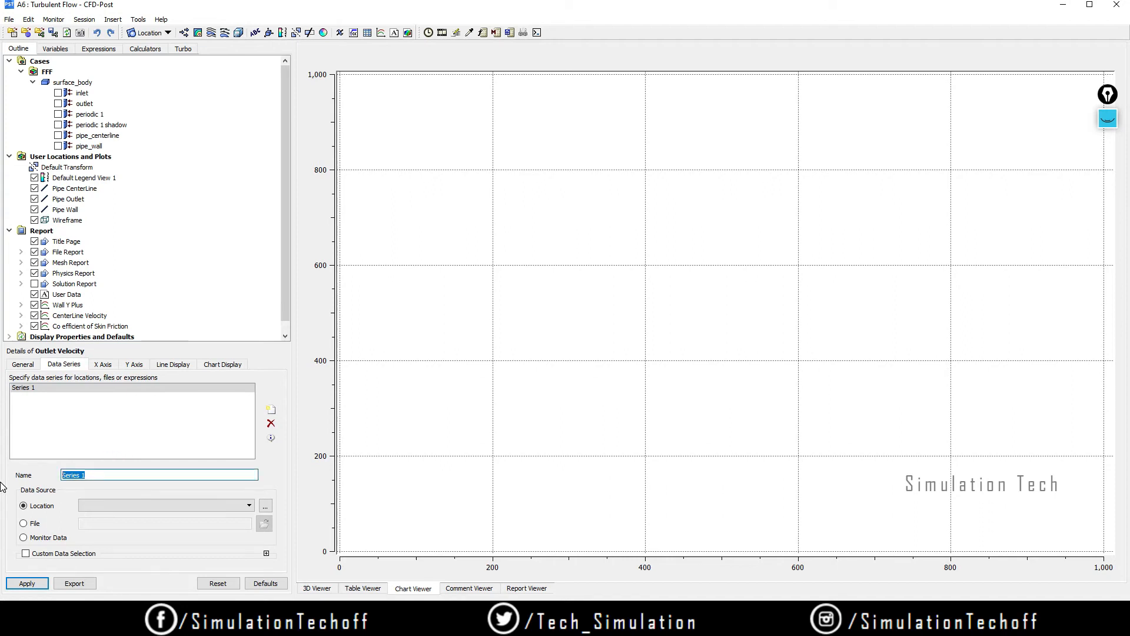
{"action": "type", "text": "Oult"}
{"action": "key", "text": "BackSpace"}
{"action": "type", "text": "let Velocity"}
{"action": "left_click", "coordinate": [156, 505]}
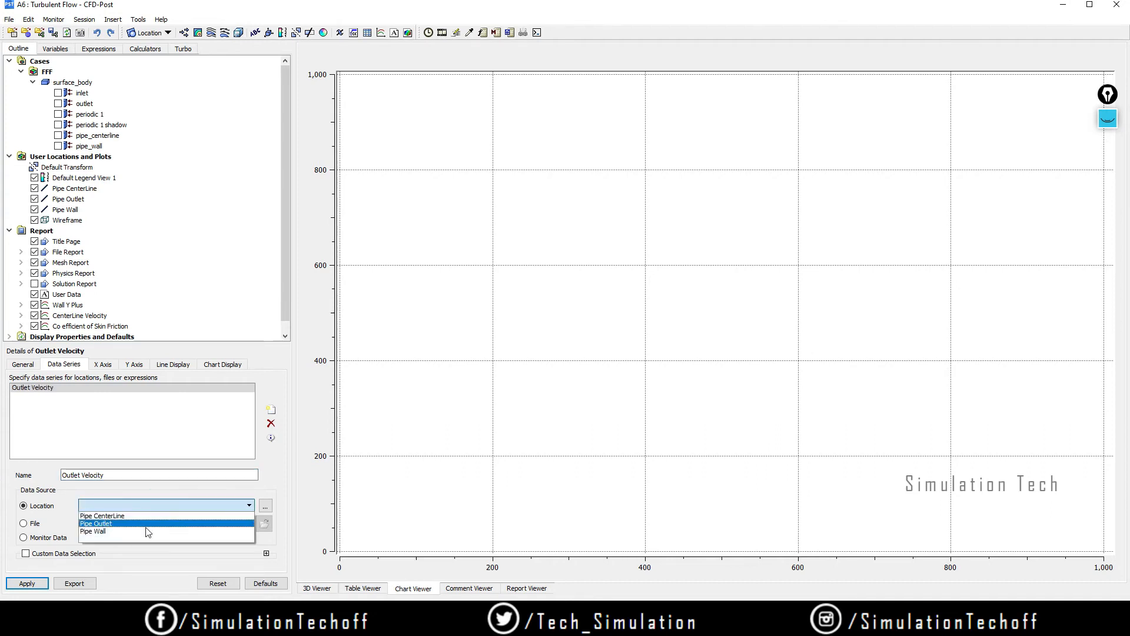
{"action": "left_click", "coordinate": [112, 531]}
{"action": "left_click", "coordinate": [125, 507]}
{"action": "left_click", "coordinate": [135, 524]}
Step: Assign the variable Y to the Outlet Velocity chart's X axis
{"action": "left_click", "coordinate": [108, 365]}
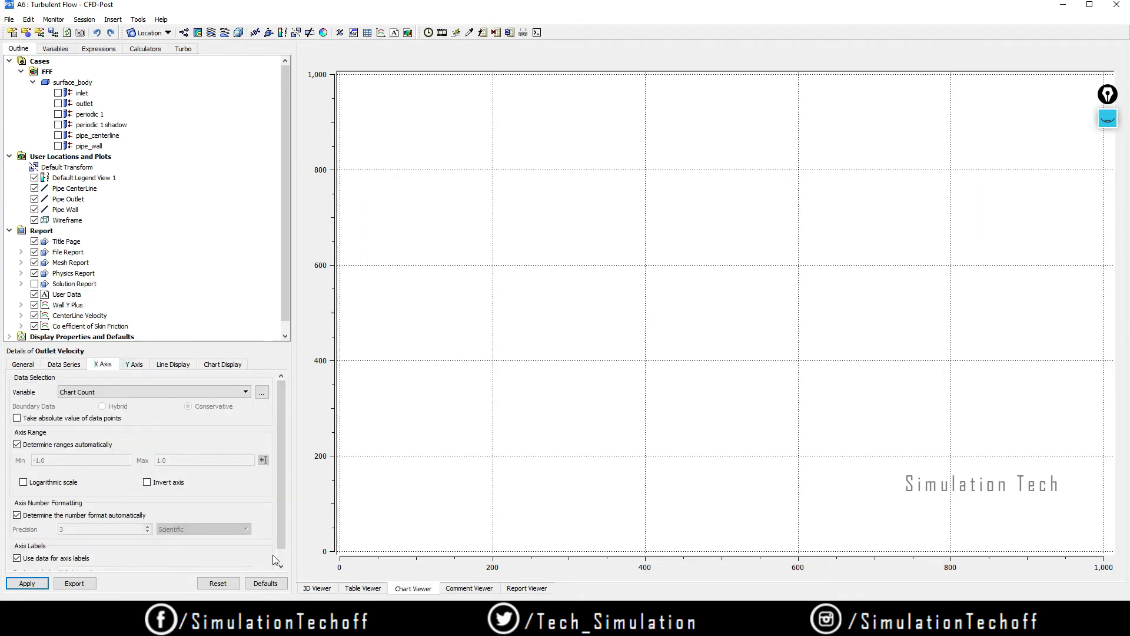
{"action": "left_click", "coordinate": [192, 392]}
{"action": "scroll", "coordinate": [195, 462], "scroll_direction": "down", "scroll_amount": 5}
{"action": "scroll", "coordinate": [194, 467], "scroll_direction": "down", "scroll_amount": 3}
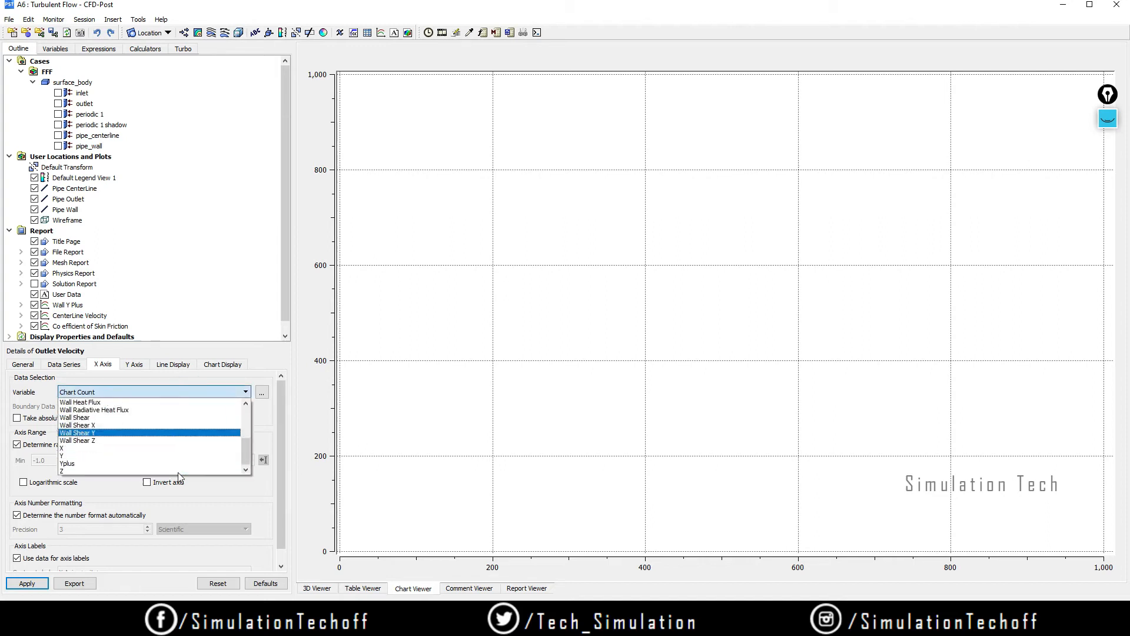
{"action": "left_click", "coordinate": [166, 454]}
Step: Assign the variable Y to the Outlet Velocity chart's Y axis
{"action": "left_click", "coordinate": [134, 365]}
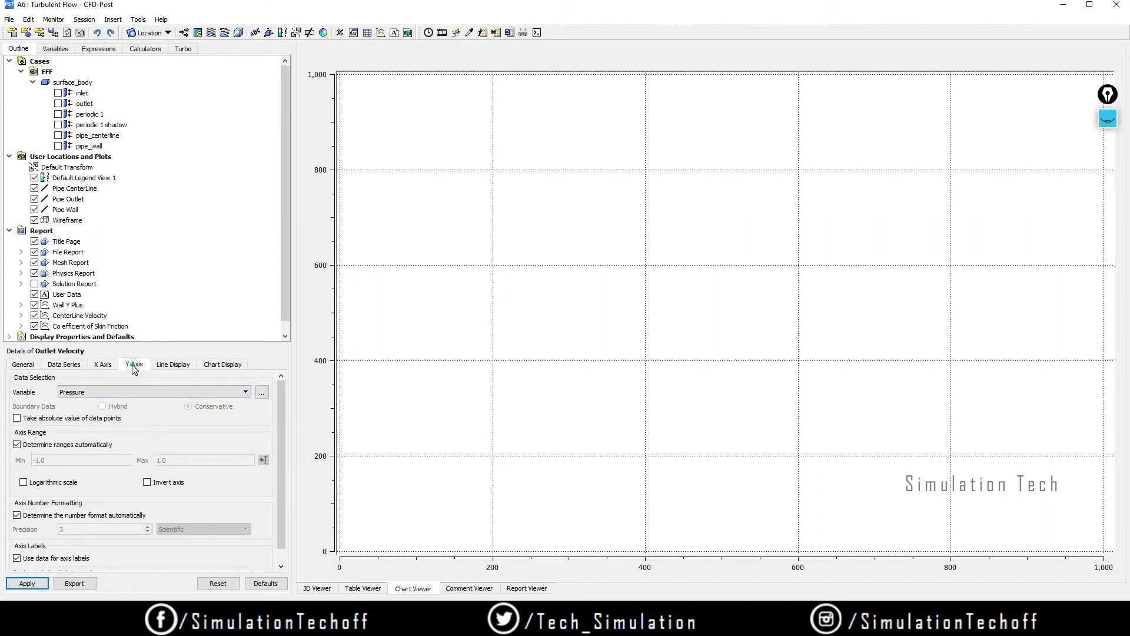
{"action": "left_click", "coordinate": [146, 393]}
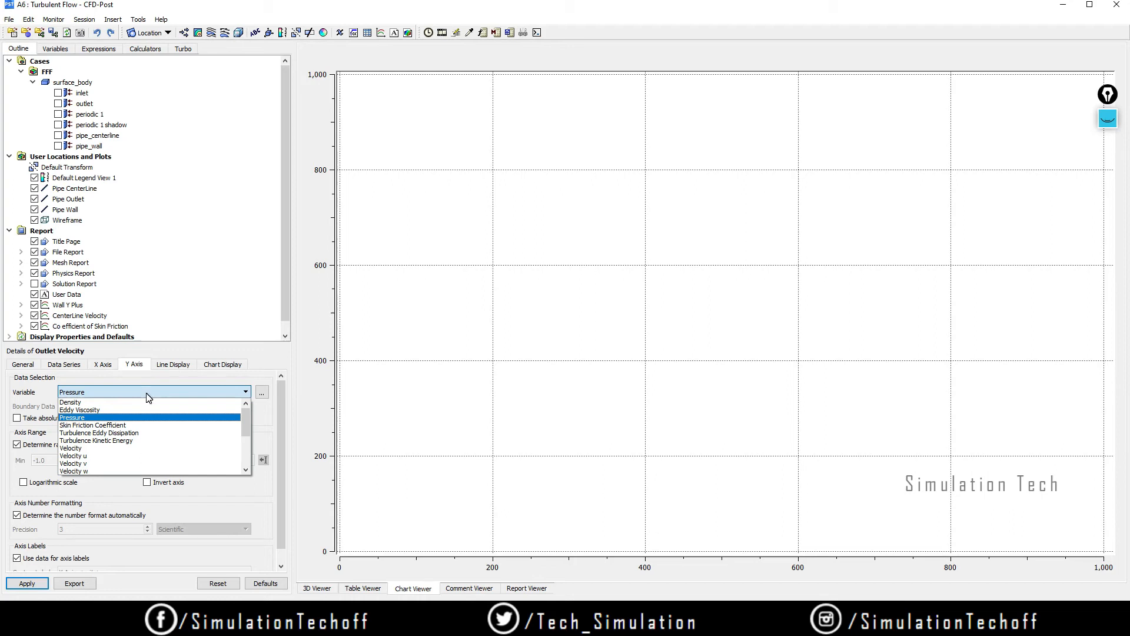
{"action": "scroll", "coordinate": [134, 465], "scroll_direction": "down", "scroll_amount": 2}
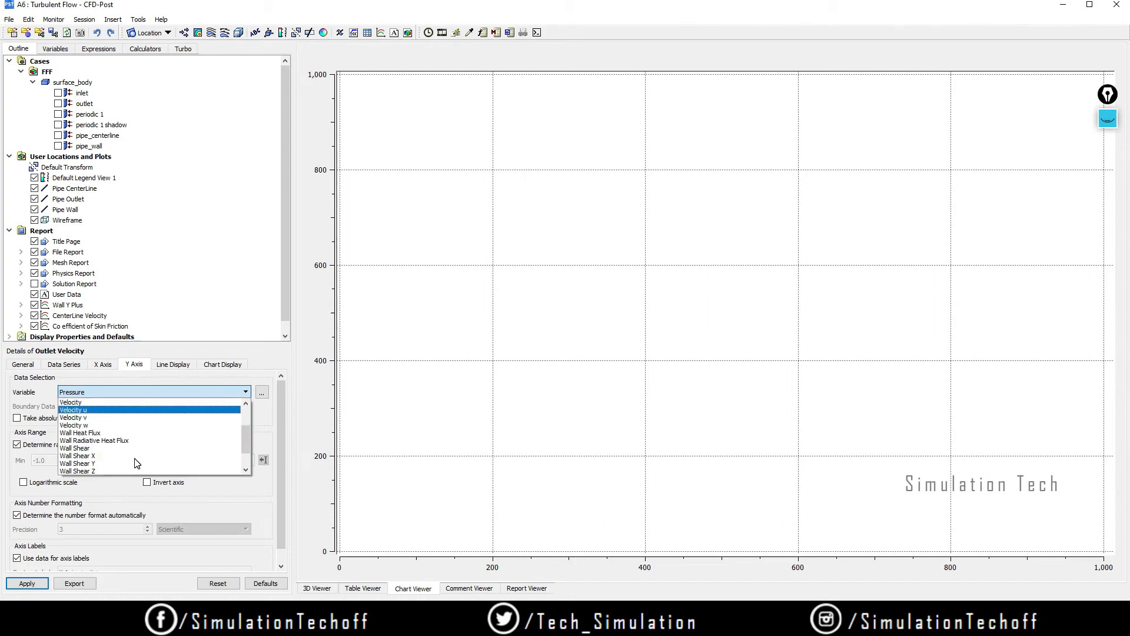
{"action": "scroll", "coordinate": [136, 464], "scroll_direction": "down", "scroll_amount": 2}
{"action": "left_click", "coordinate": [139, 456]}
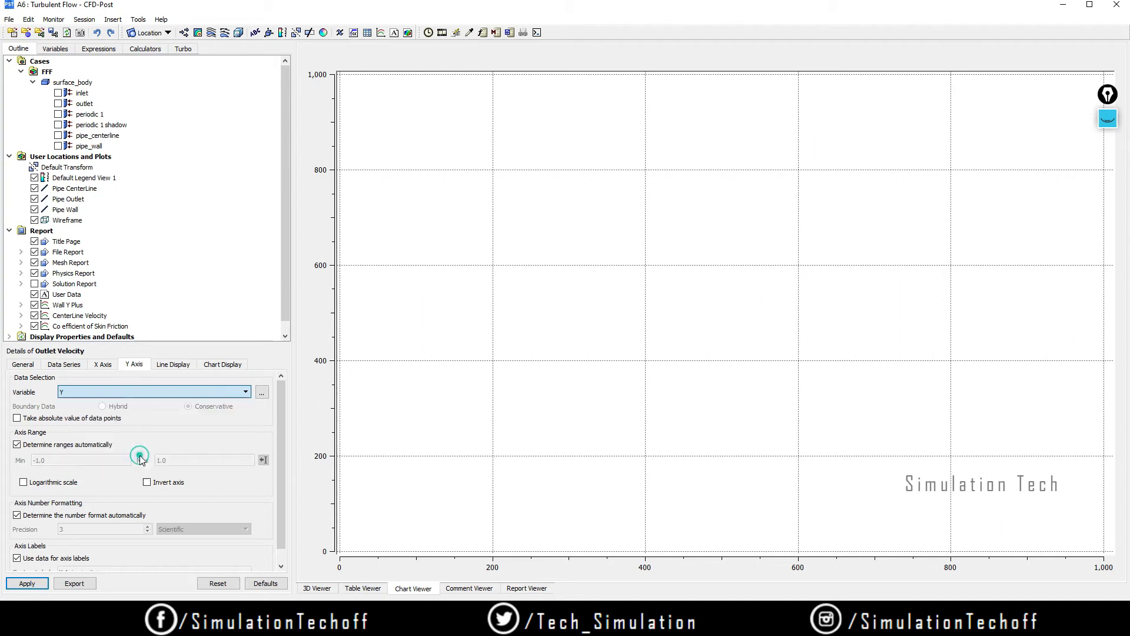
Step: Change the Outlet Velocity chart's X axis variable to Velocity u
{"action": "left_click", "coordinate": [110, 365]}
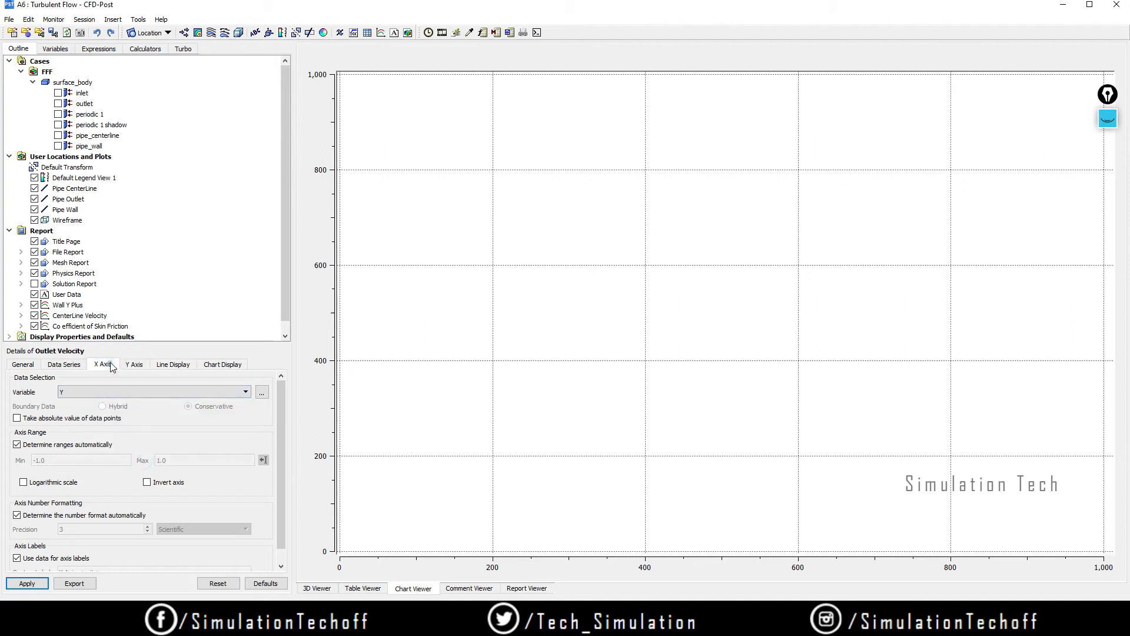
{"action": "left_click", "coordinate": [139, 391]}
{"action": "scroll", "coordinate": [146, 453], "scroll_direction": "up", "scroll_amount": 2}
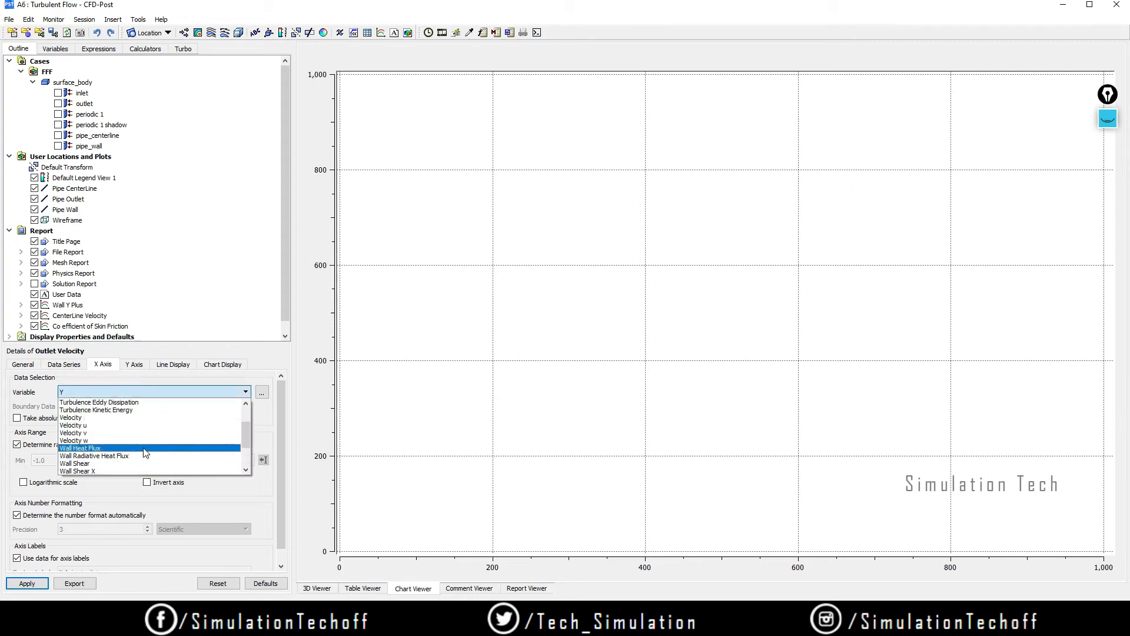
{"action": "left_click", "coordinate": [146, 425]}
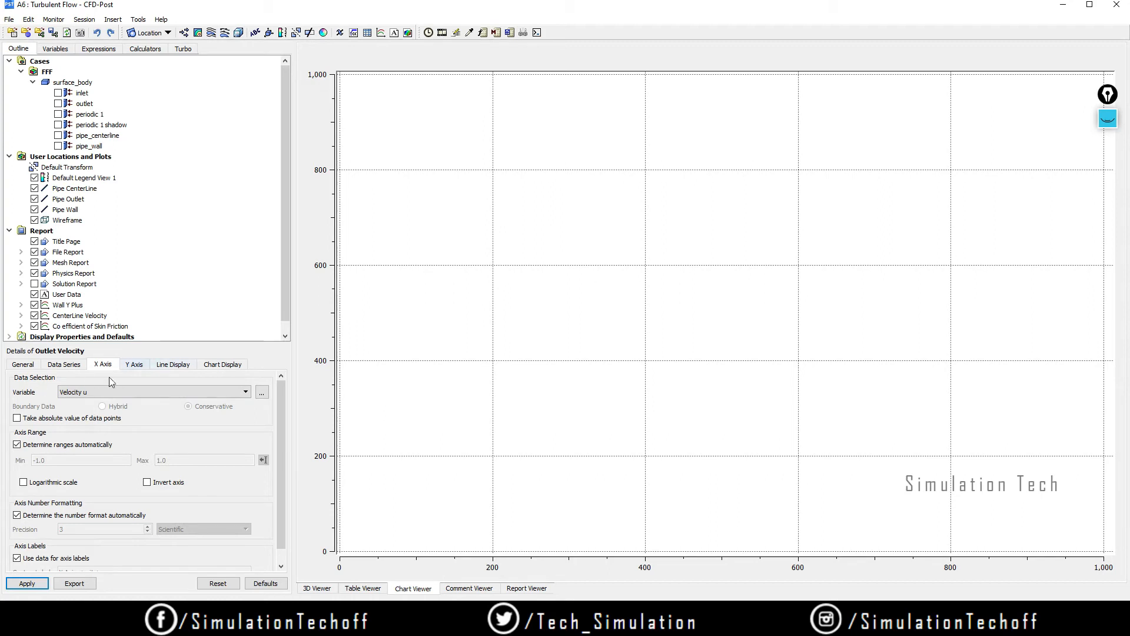
Step: Plot the Outlet Velocity chart of Y against Velocity u
{"action": "left_click", "coordinate": [26, 583]}
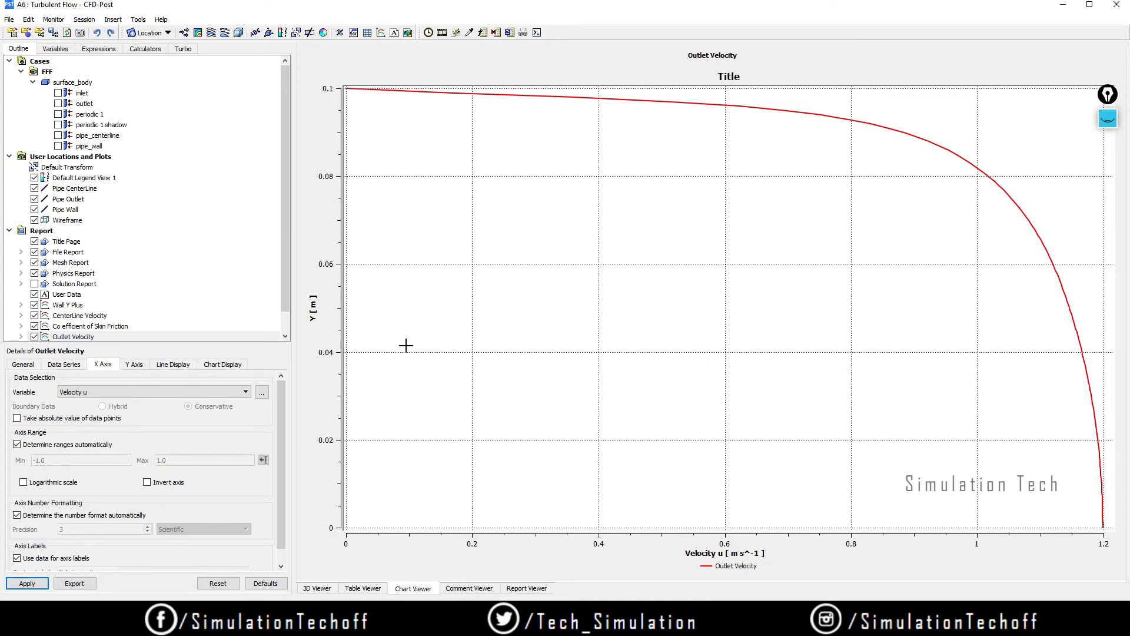
Step: Review the Wall Y Plus, CenterLine Velocity, Co efficient of Skin Friction and Outlet Velocity charts, and close CFD-Post
{"action": "left_click_drag", "start_coordinate": [287, 262], "coordinate": [288, 305]}
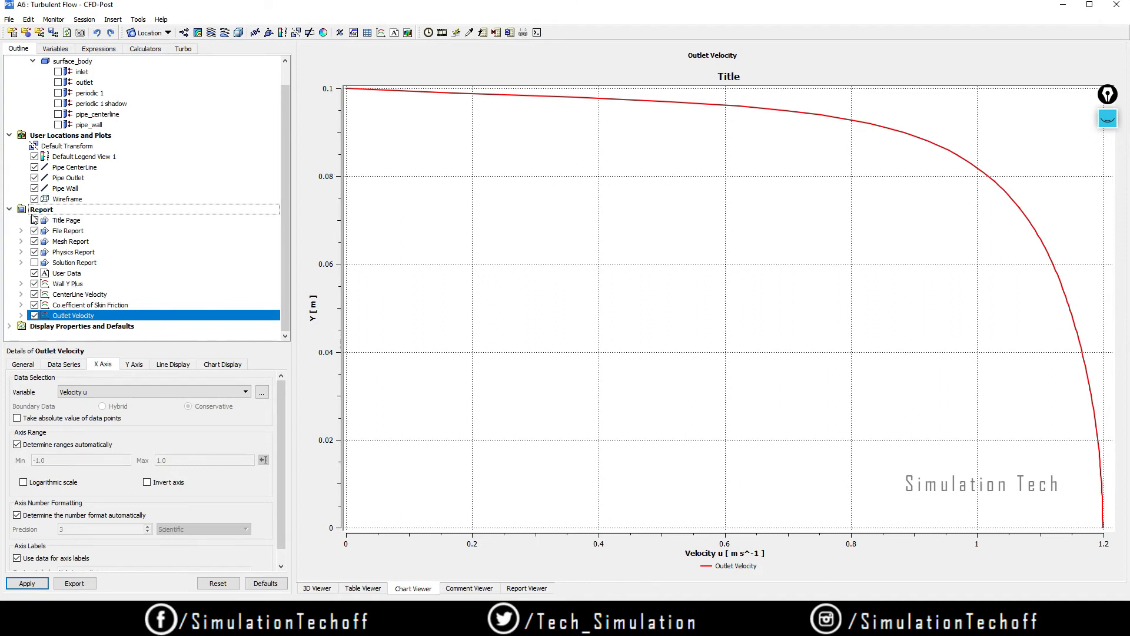
{"action": "left_click", "coordinate": [62, 285]}
{"action": "left_click", "coordinate": [77, 295]}
{"action": "double_click", "coordinate": [76, 284]}
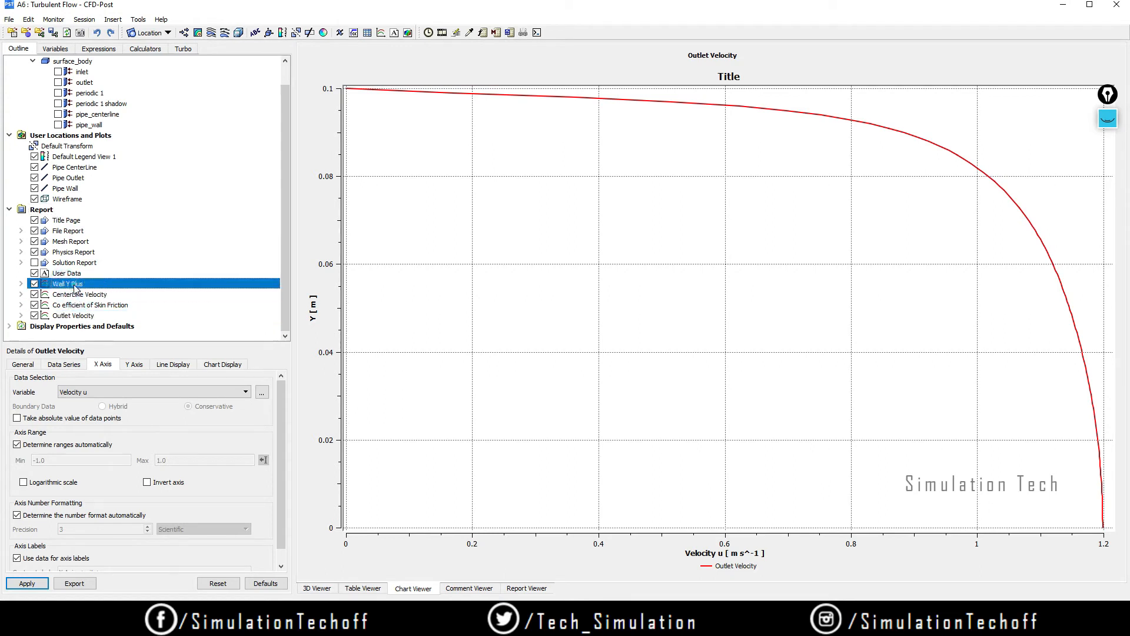
{"action": "double_click", "coordinate": [89, 294]}
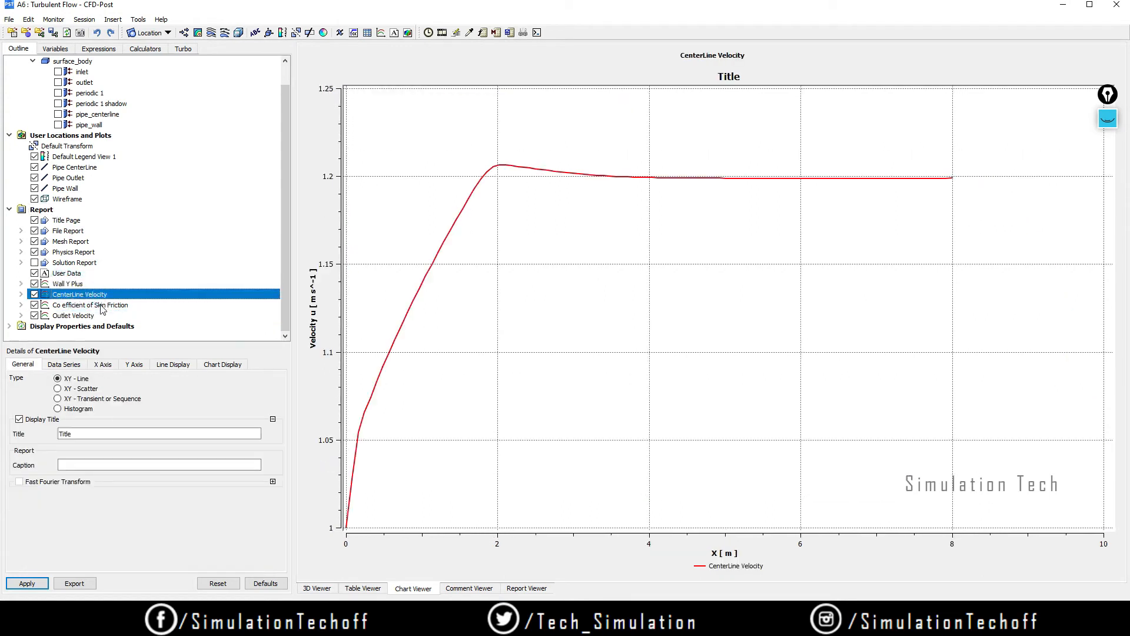
{"action": "double_click", "coordinate": [101, 305]}
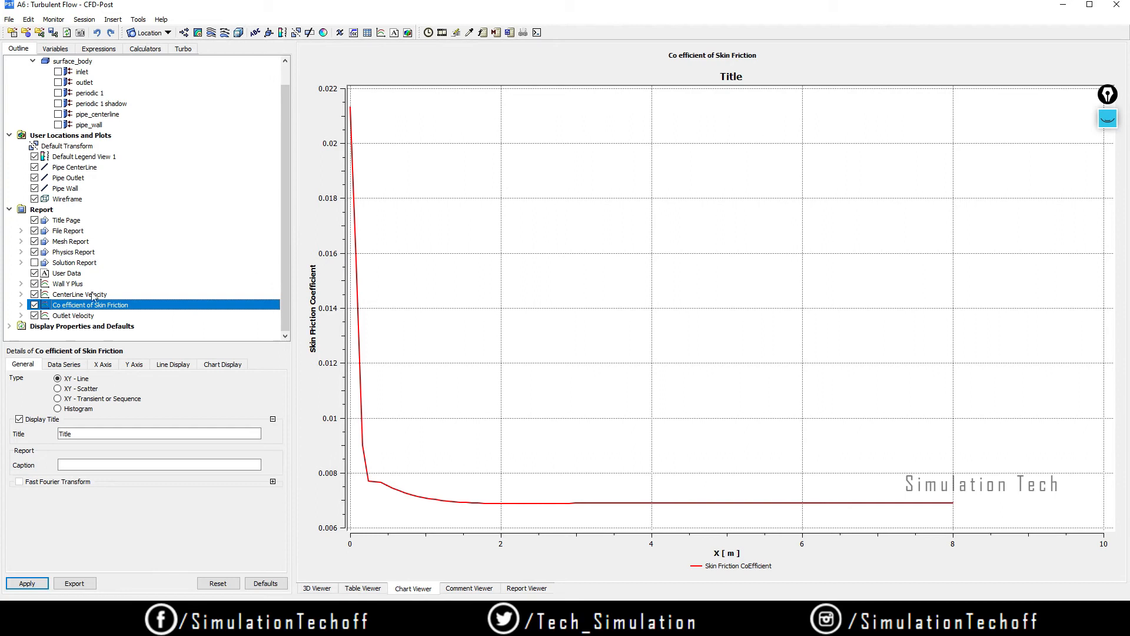
{"action": "left_click", "coordinate": [78, 317]}
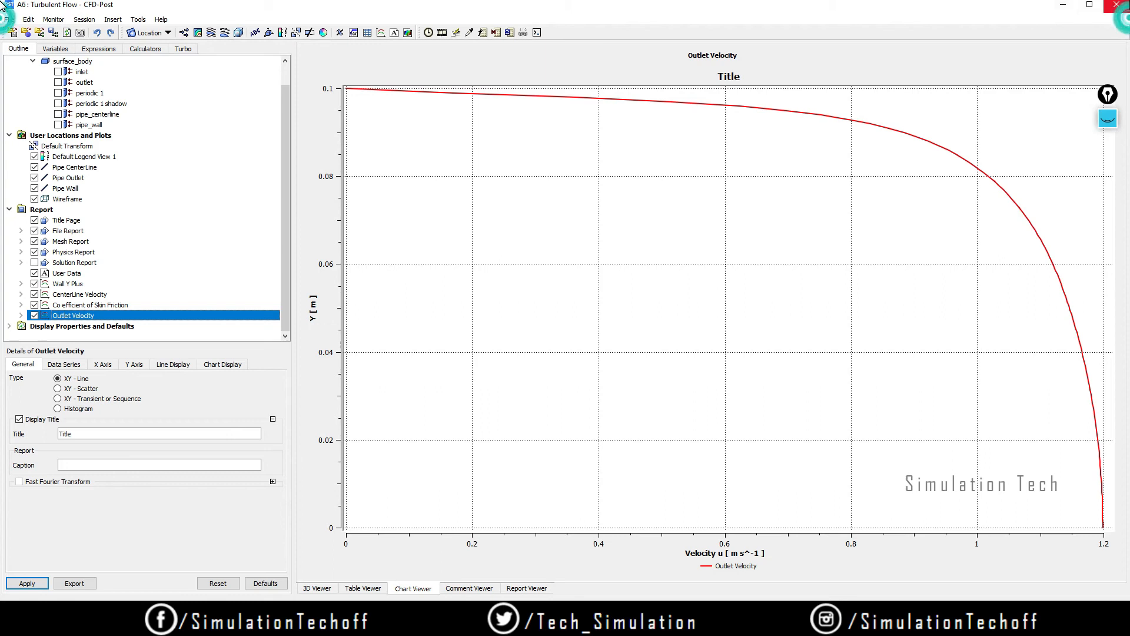
{"action": "left_click", "coordinate": [1117, 5]}
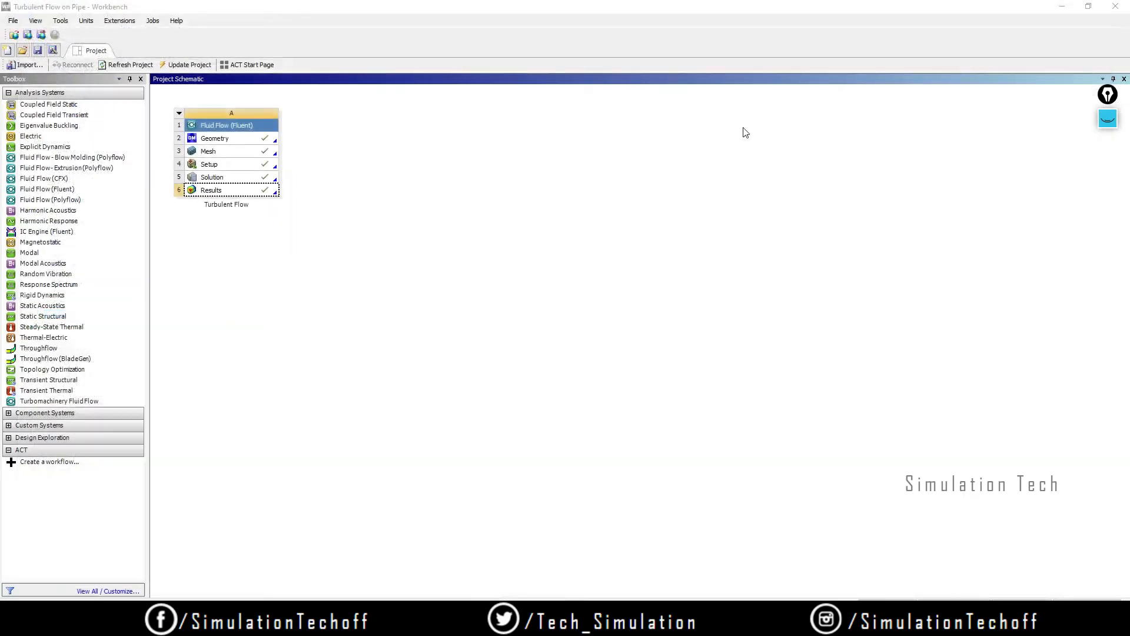
Step: Duplicate the Turbulent Flow system in the Workbench project schematic
{"action": "left_click", "coordinate": [545, 277]}
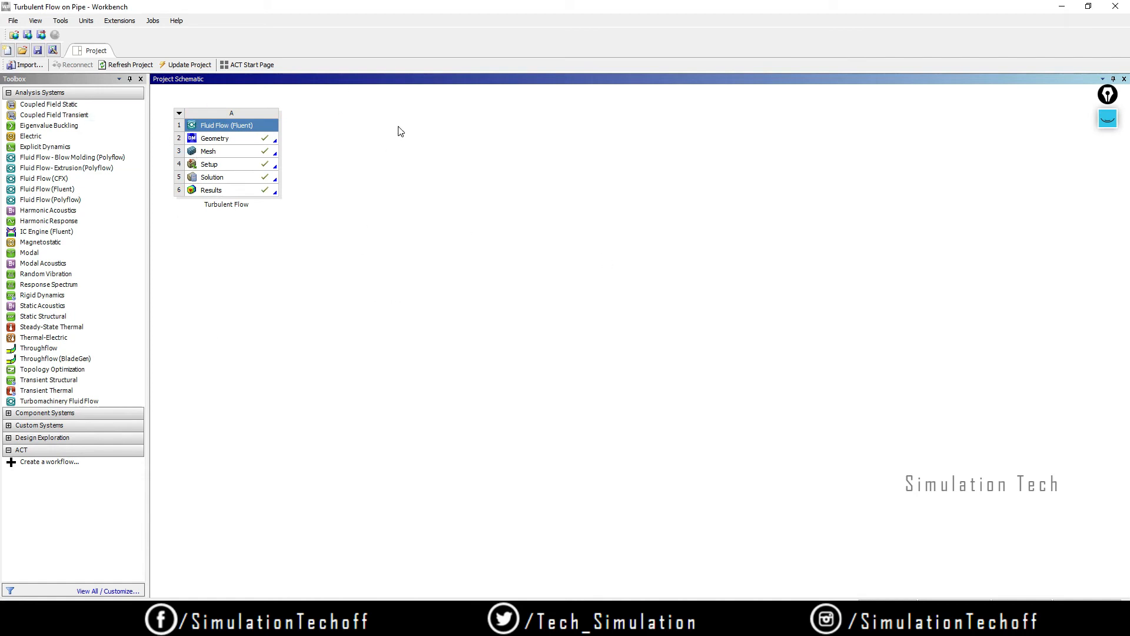
{"action": "left_click", "coordinate": [177, 113]}
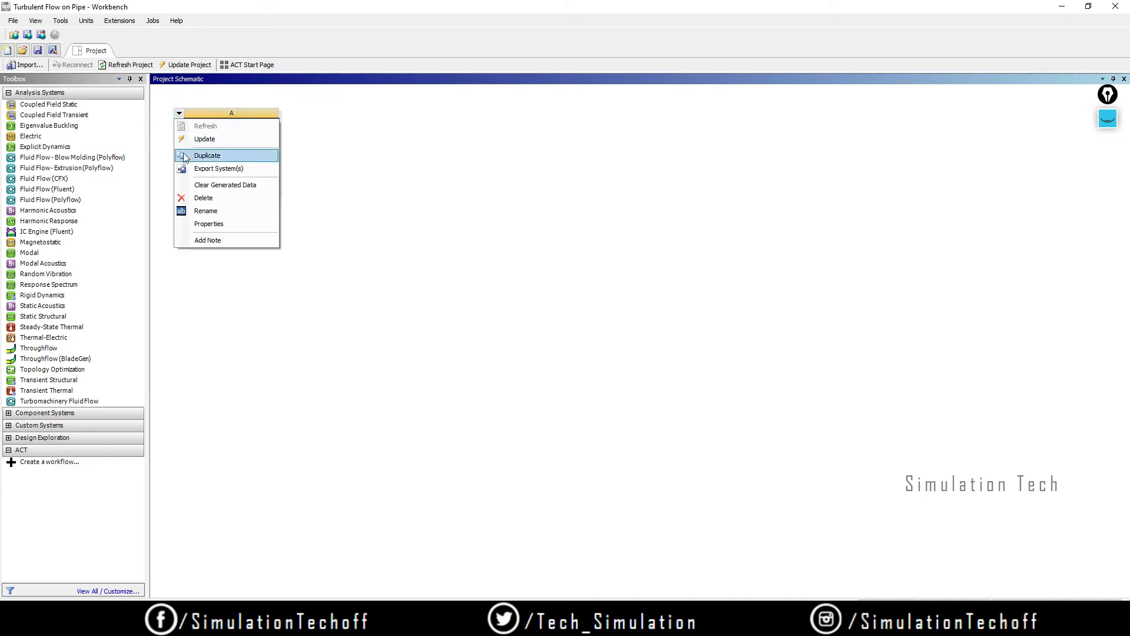
{"action": "left_click", "coordinate": [227, 160]}
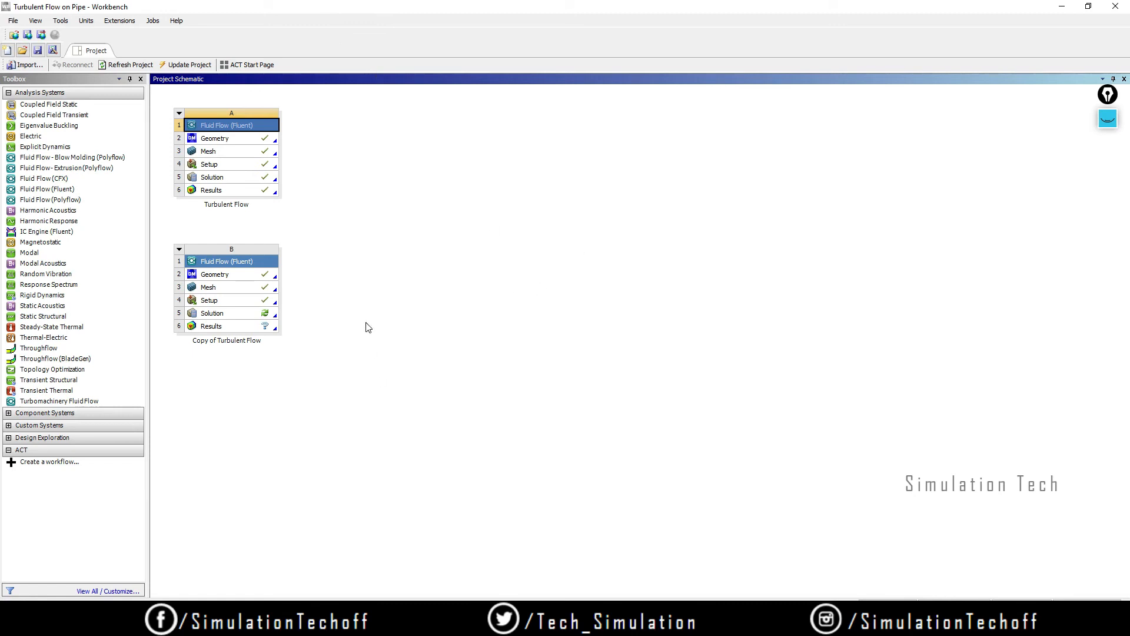
Step: Rename the duplicated system as "2x MeshTurbulent Flow"
{"action": "double_click", "coordinate": [229, 341]}
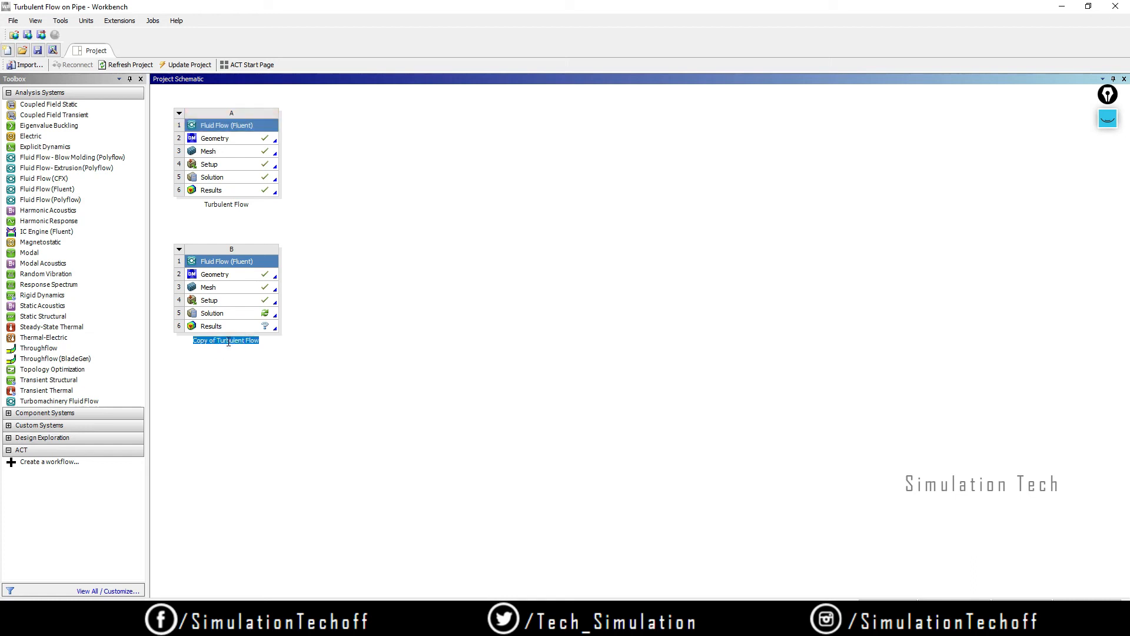
{"action": "key", "text": "Home"}
{"action": "left_click_drag", "start_coordinate": [215, 342], "coordinate": [194, 344]}
{"action": "type", "text": "3x Mex"}
{"action": "key", "text": "BackSpace"}
{"action": "type", "text": "sh"}
{"action": "key", "text": "Return"}
{"action": "left_click", "coordinate": [1108, 118]}
{"action": "mouse_move", "coordinate": [1108, 171]}
{"action": "left_click", "coordinate": [1070, 173]}
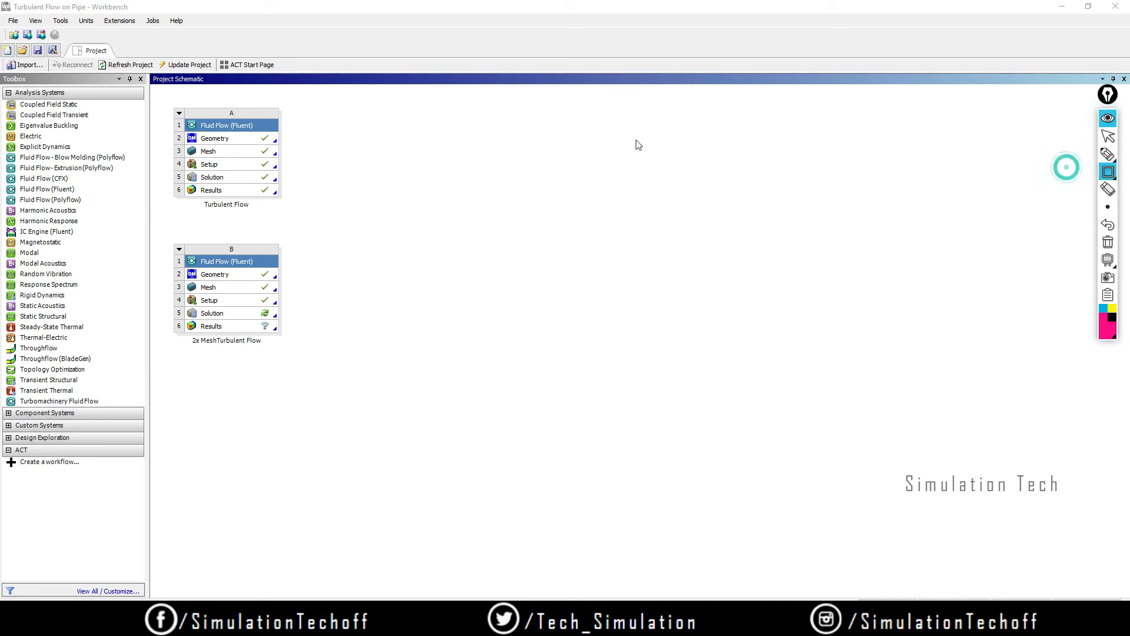
{"action": "left_click_drag", "start_coordinate": [546, 139], "coordinate": [801, 161]}
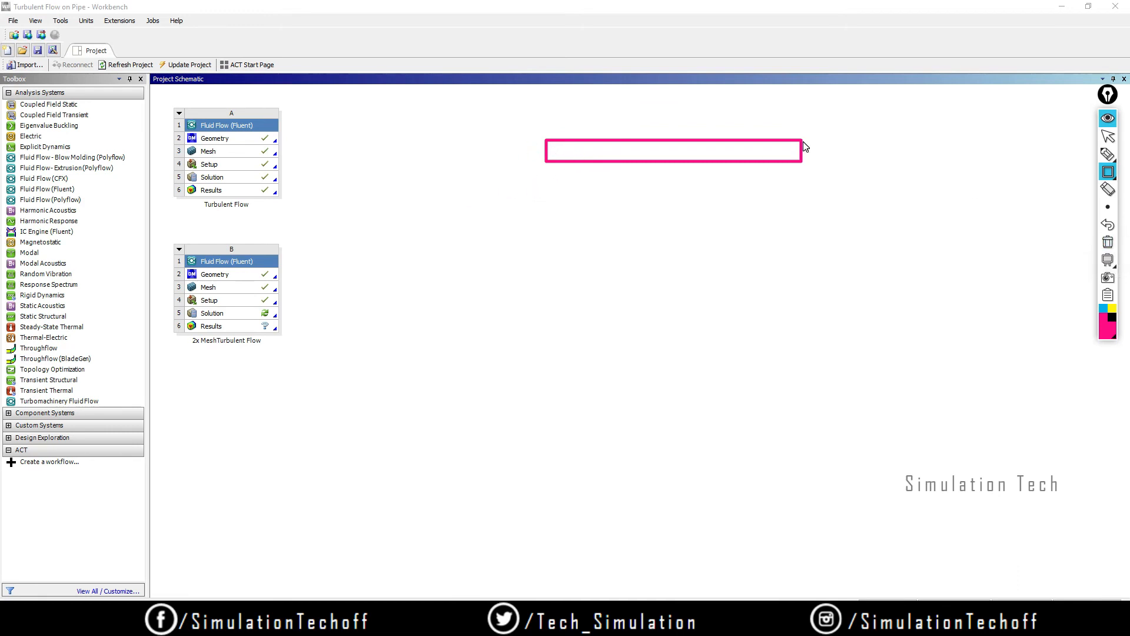
{"action": "left_click", "coordinate": [1108, 154]}
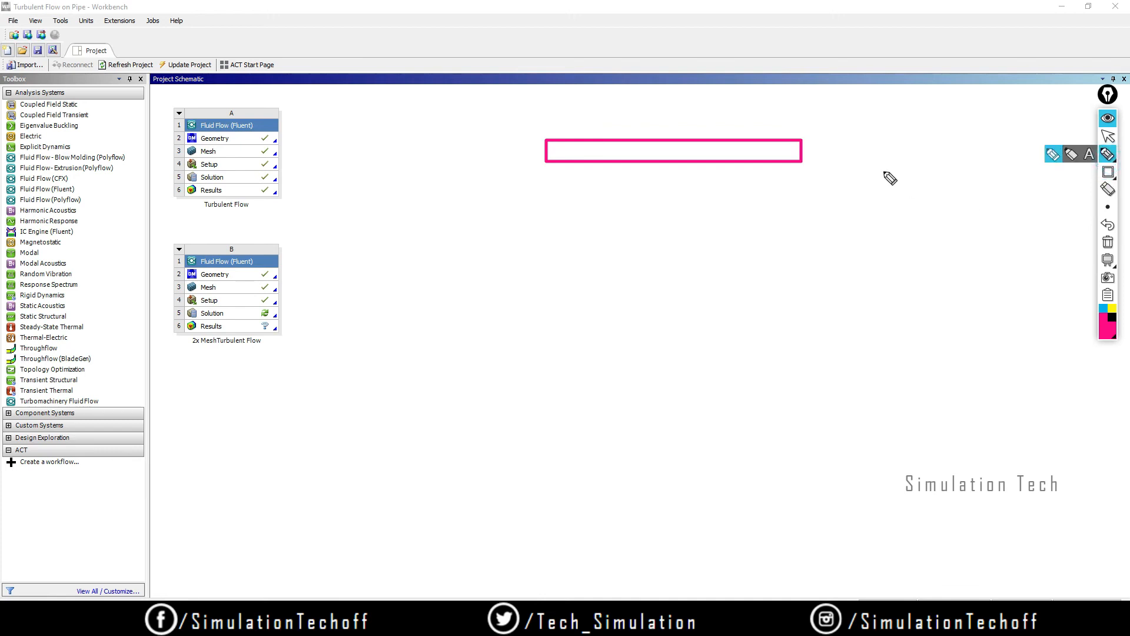
{"action": "left_click_drag", "start_coordinate": [878, 154], "coordinate": [905, 172]}
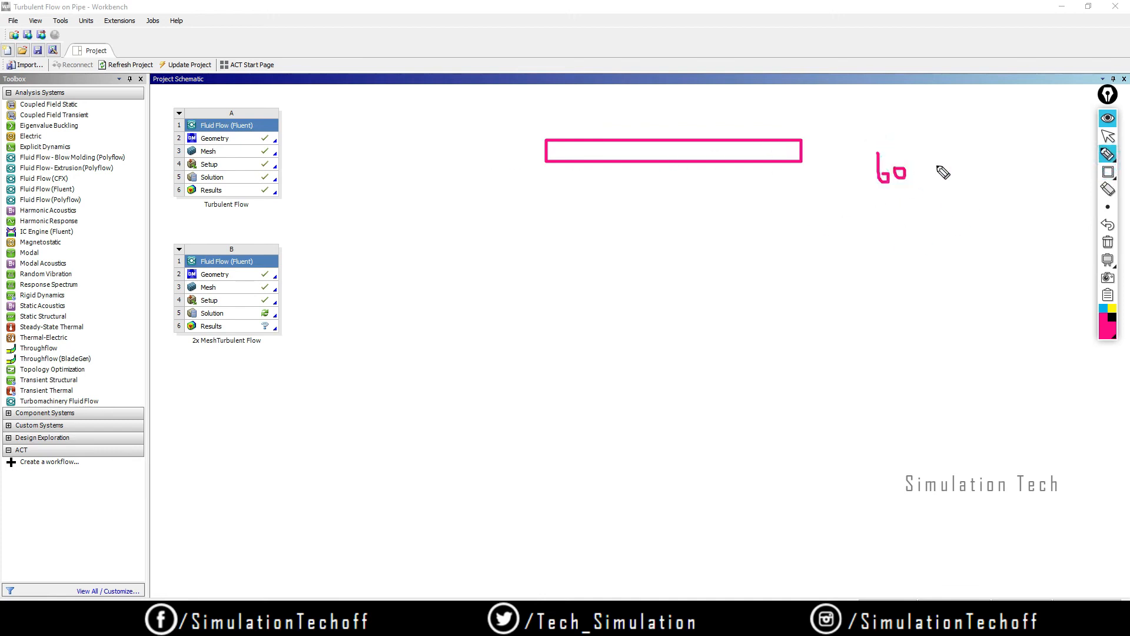
{"action": "mouse_move", "coordinate": [930, 160]}
{"action": "left_mouse_down"}
{"action": "mouse_move", "coordinate": [948, 169]}
{"action": "mouse_move", "coordinate": [939, 176]}
{"action": "left_mouse_up"}
{"action": "mouse_move", "coordinate": [960, 151]}
{"action": "left_mouse_down"}
{"action": "mouse_move", "coordinate": [967, 167]}
{"action": "mouse_move", "coordinate": [973, 153]}
{"action": "left_mouse_up"}
{"action": "left_click_drag", "start_coordinate": [986, 153], "coordinate": [991, 151]}
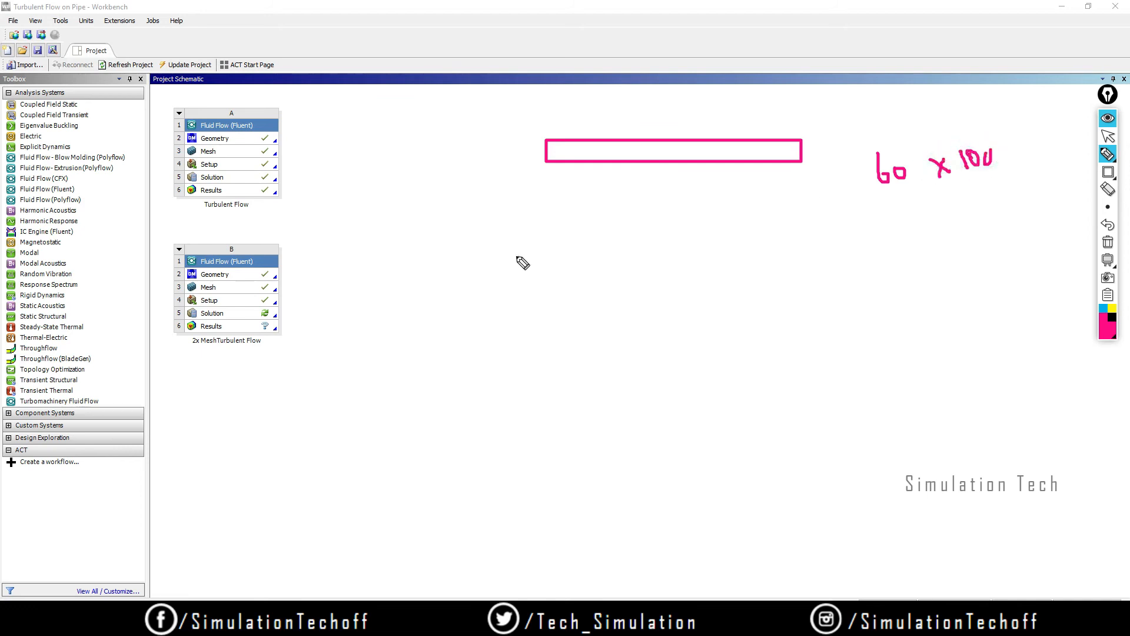
{"action": "left_click_drag", "start_coordinate": [399, 274], "coordinate": [340, 289]}
{"action": "mouse_move", "coordinate": [354, 266]}
{"action": "left_mouse_down"}
{"action": "mouse_move", "coordinate": [345, 295]}
{"action": "mouse_move", "coordinate": [374, 298]}
{"action": "left_mouse_up"}
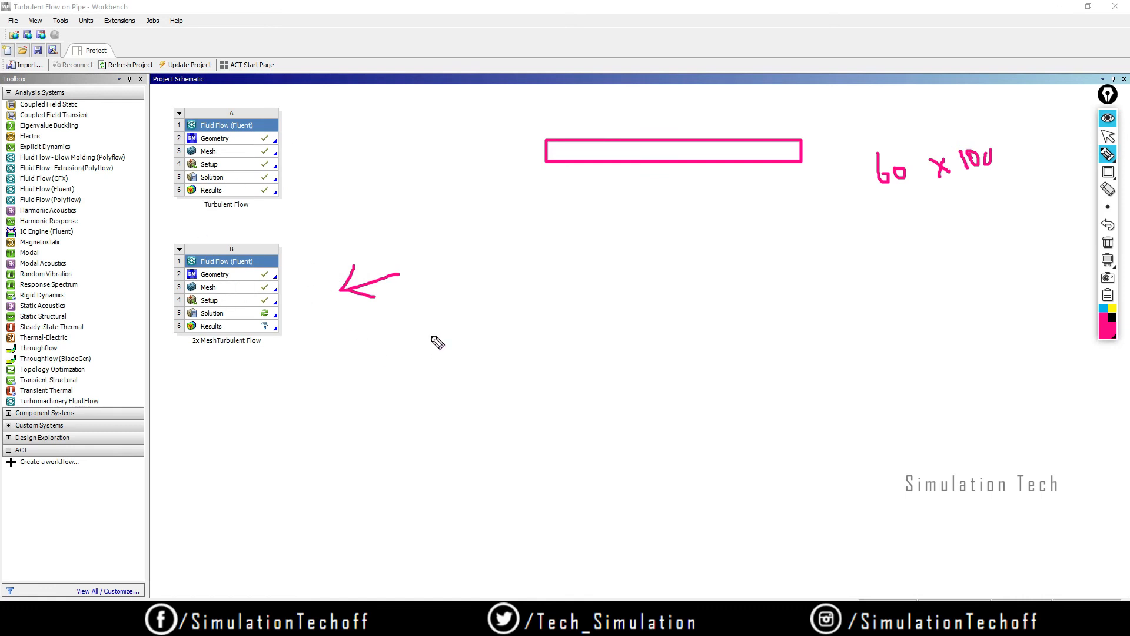
{"action": "mouse_move", "coordinate": [436, 335]}
{"action": "left_mouse_down"}
{"action": "mouse_move", "coordinate": [440, 353]}
{"action": "mouse_move", "coordinate": [507, 330]}
{"action": "mouse_move", "coordinate": [417, 368]}
{"action": "mouse_move", "coordinate": [448, 357]}
{"action": "left_mouse_up"}
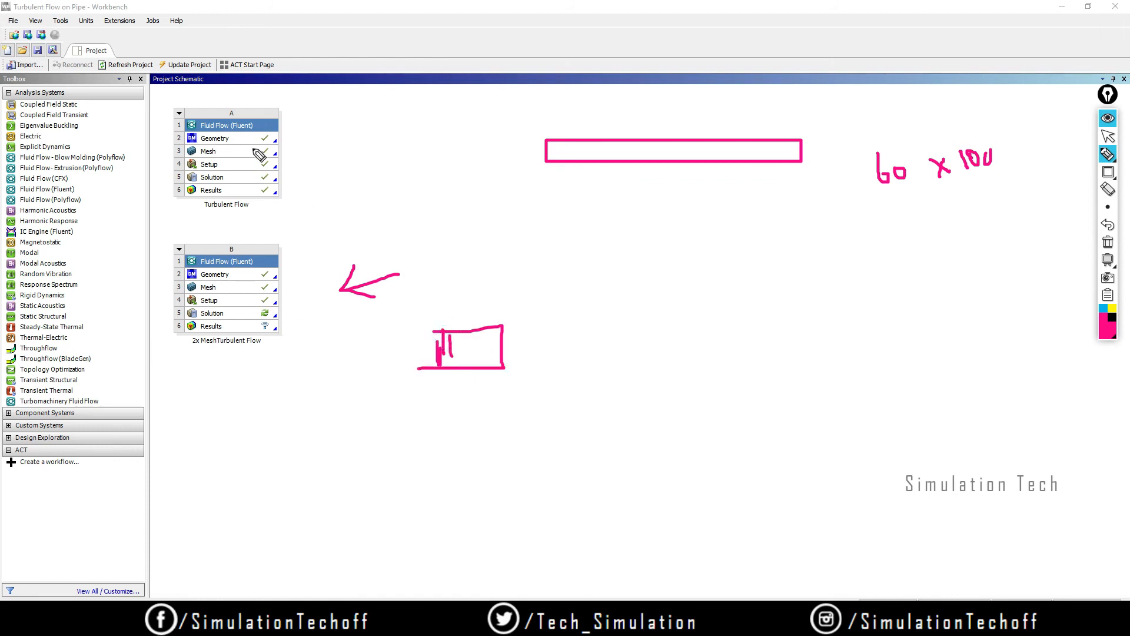
{"action": "left_click", "coordinate": [1107, 242]}
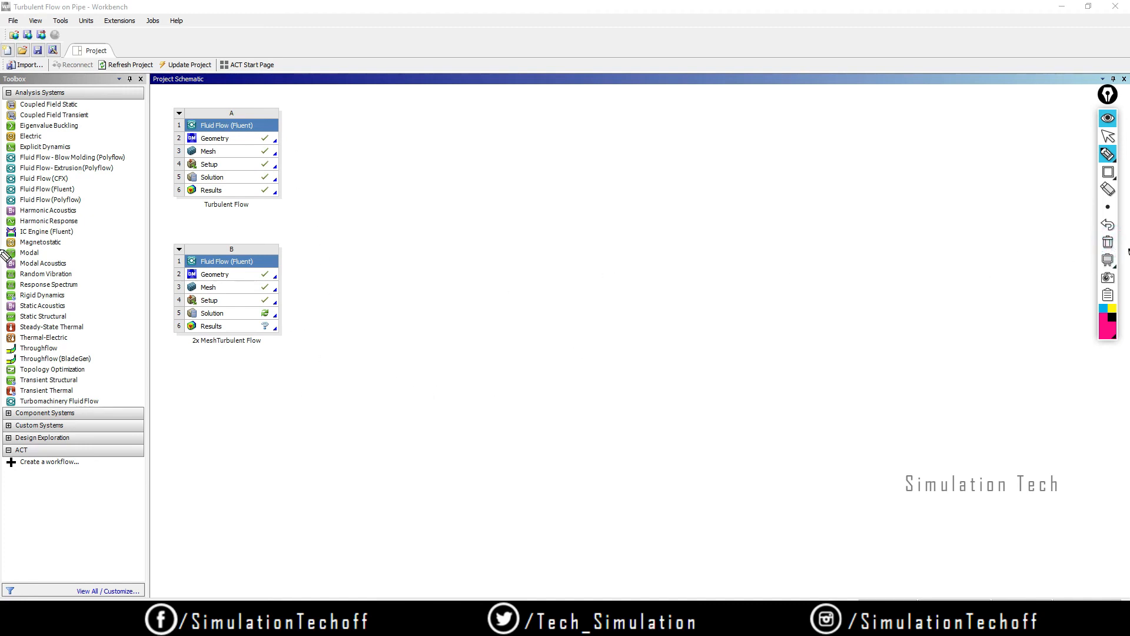
{"action": "left_click", "coordinate": [1107, 136]}
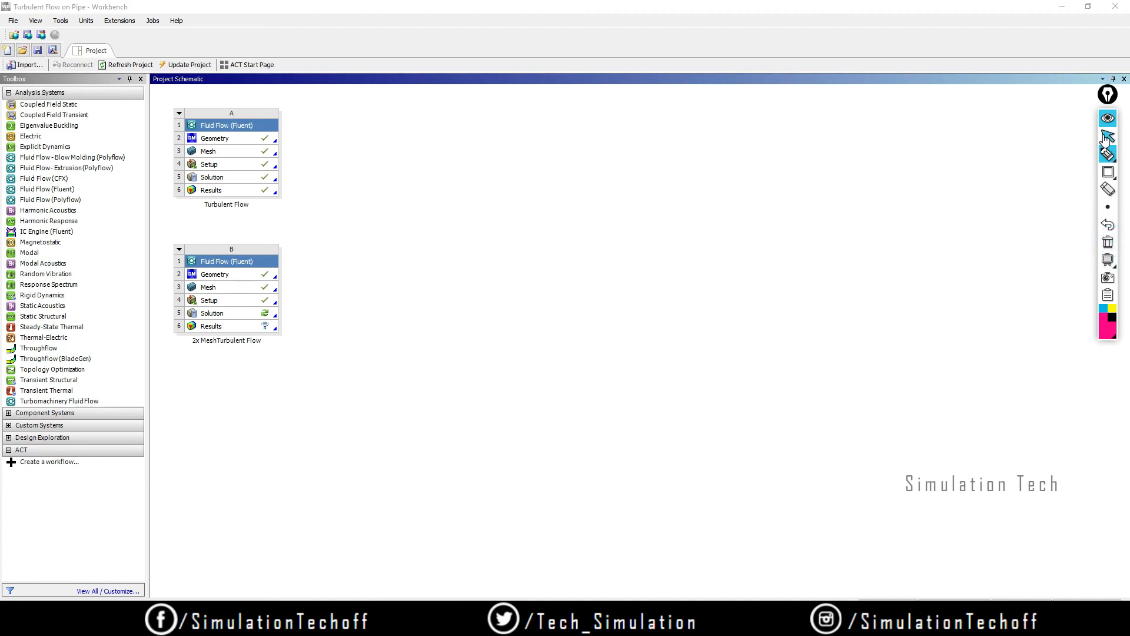
Step: Open the mesh of the 2x MeshTurbulent Flow system in Meshing and show its Edge Sizing details
{"action": "left_click", "coordinate": [210, 290]}
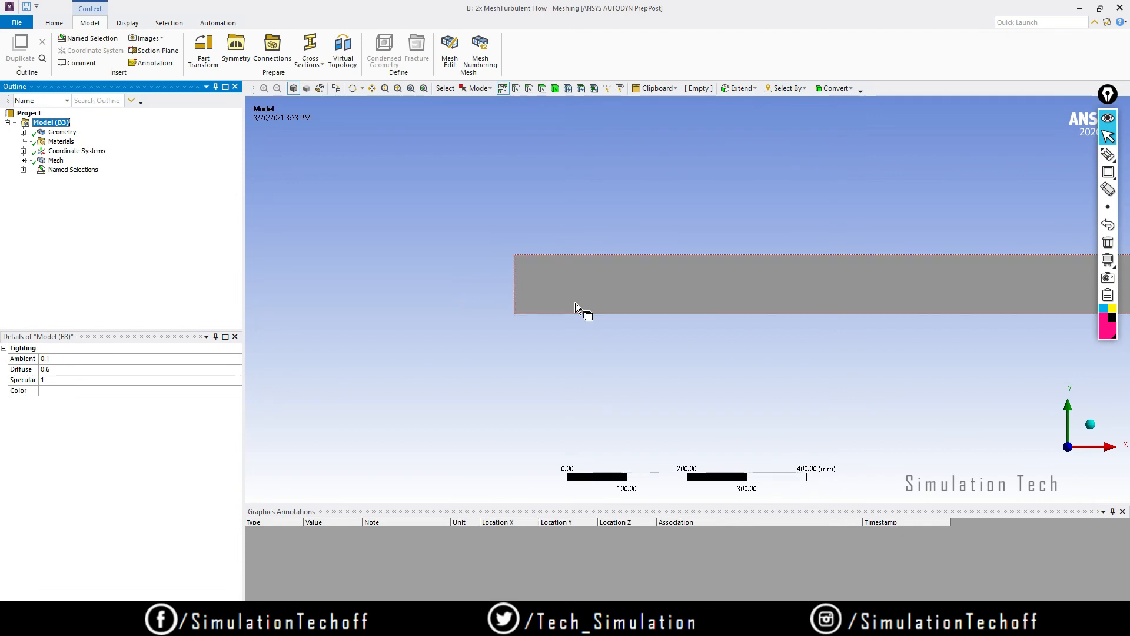
{"action": "scroll", "coordinate": [775, 318], "scroll_direction": "down", "scroll_amount": 5}
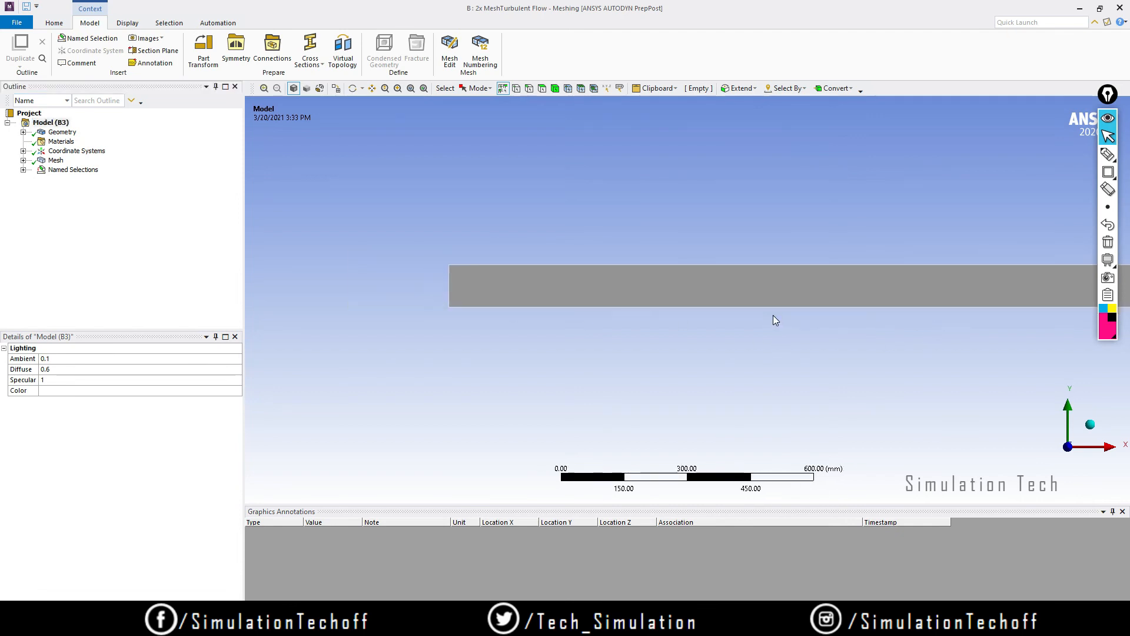
{"action": "scroll", "coordinate": [831, 305], "scroll_direction": "down", "scroll_amount": 1}
{"action": "middle_click_drag", "start_coordinate": [892, 305], "coordinate": [625, 317], "text": "ctrl"}
{"action": "left_click", "coordinate": [45, 160]}
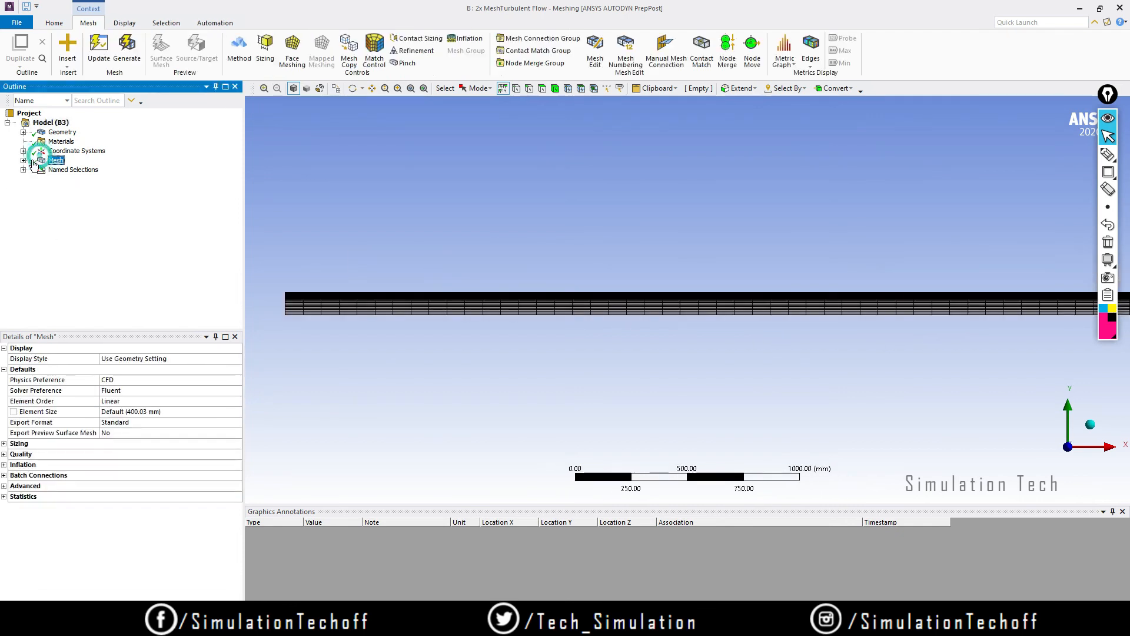
{"action": "left_click", "coordinate": [23, 160]}
{"action": "left_click", "coordinate": [80, 170]}
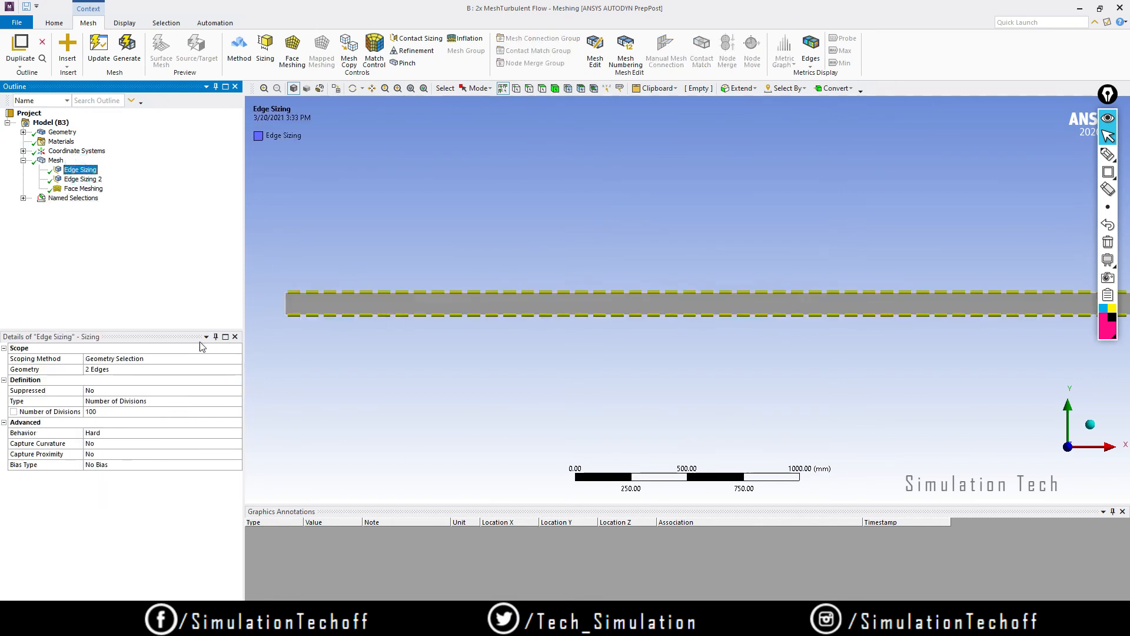
Step: Set the number of divisions of Edge Sizing 2 to 60
{"action": "left_click", "coordinate": [78, 180]}
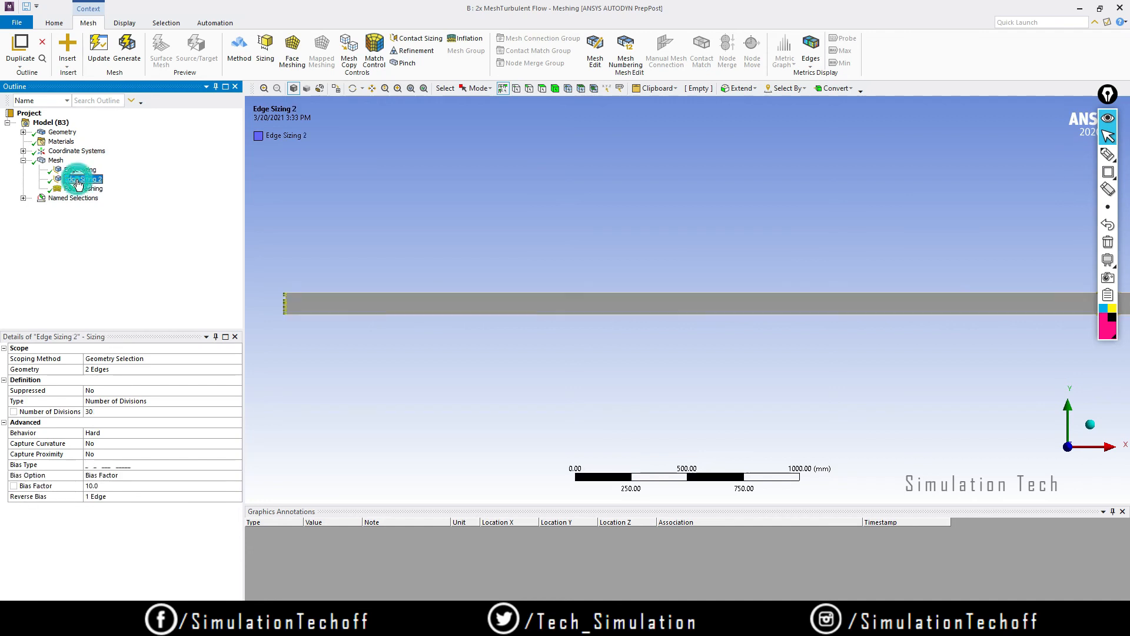
{"action": "left_click", "coordinate": [100, 413]}
{"action": "key", "text": "Return"}
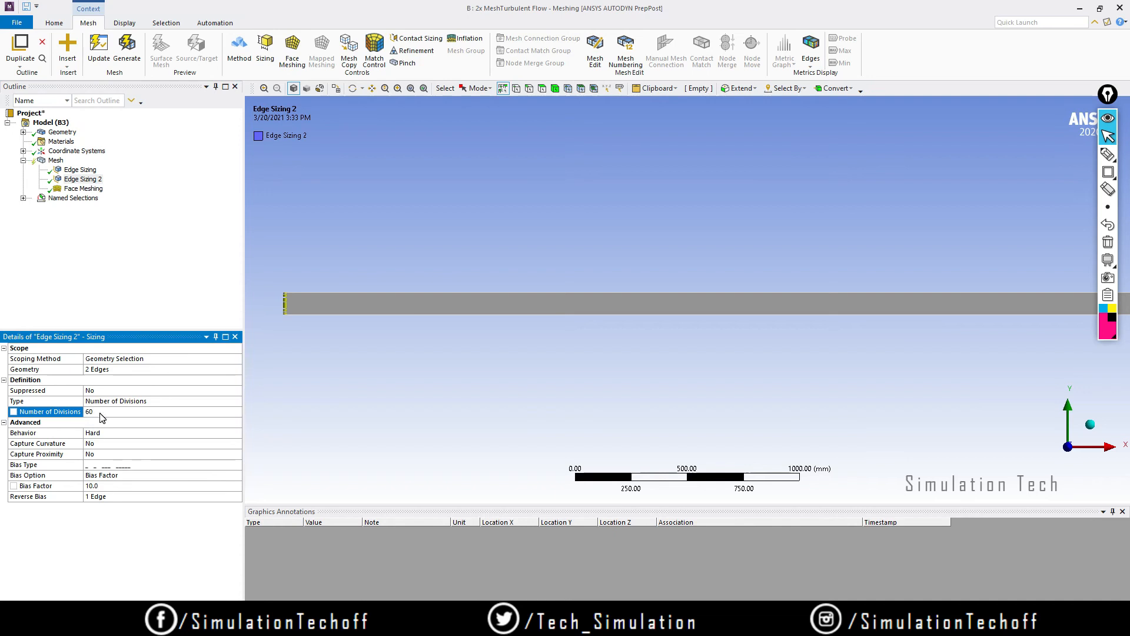
Step: Regenerate the pipe mesh with the updated edge sizing
{"action": "left_click", "coordinate": [346, 423]}
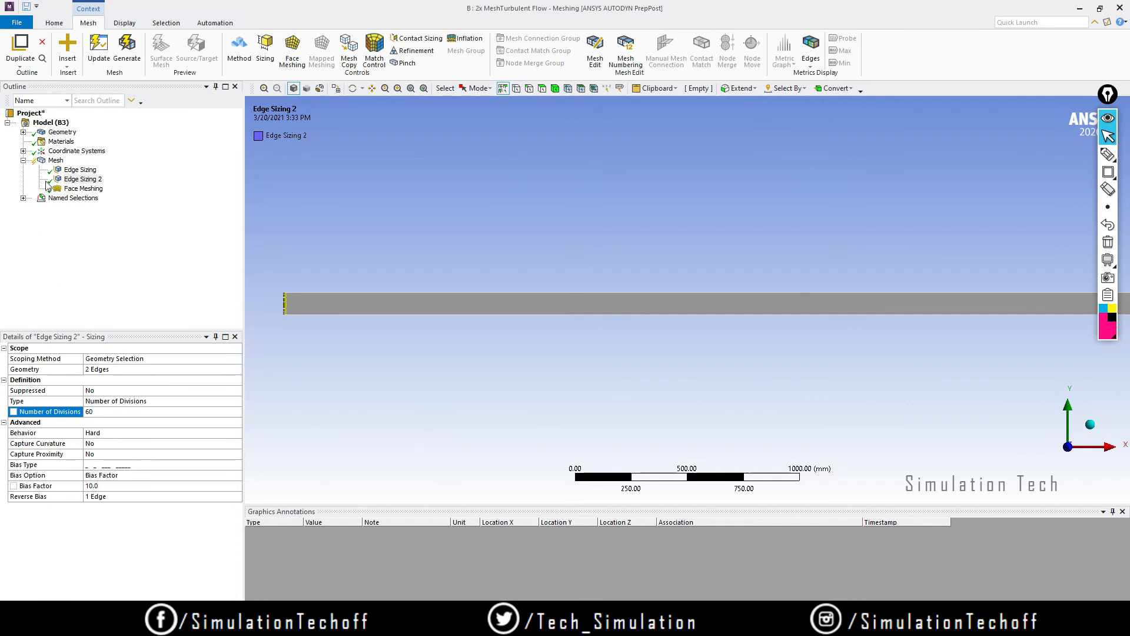
{"action": "right_click", "coordinate": [56, 161]}
{"action": "left_click", "coordinate": [80, 200]}
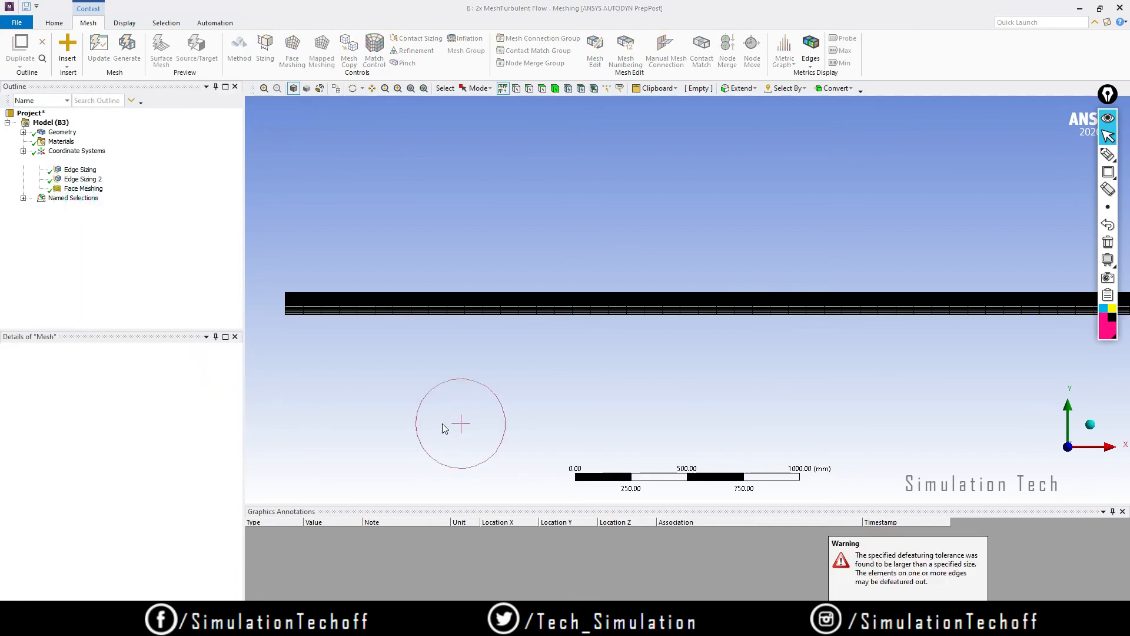
Step: Examine the refined mesh at the pipe's inlet end and along its length
{"action": "scroll", "coordinate": [345, 320], "scroll_direction": "up", "scroll_amount": 5}
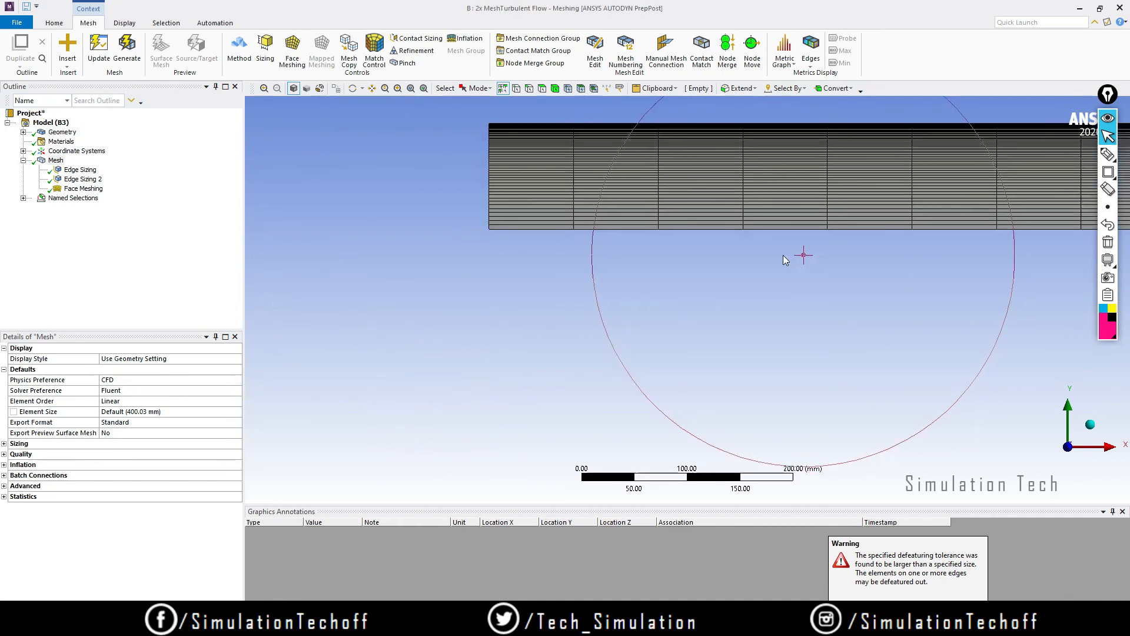
{"action": "middle_click_drag", "start_coordinate": [625, 182], "coordinate": [612, 312], "text": "ctrl"}
{"action": "scroll", "coordinate": [611, 302], "scroll_direction": "down", "scroll_amount": 1}
{"action": "scroll", "coordinate": [612, 303], "scroll_direction": "up", "scroll_amount": 5}
{"action": "right_click_drag", "start_coordinate": [607, 407], "coordinate": [377, 214]}
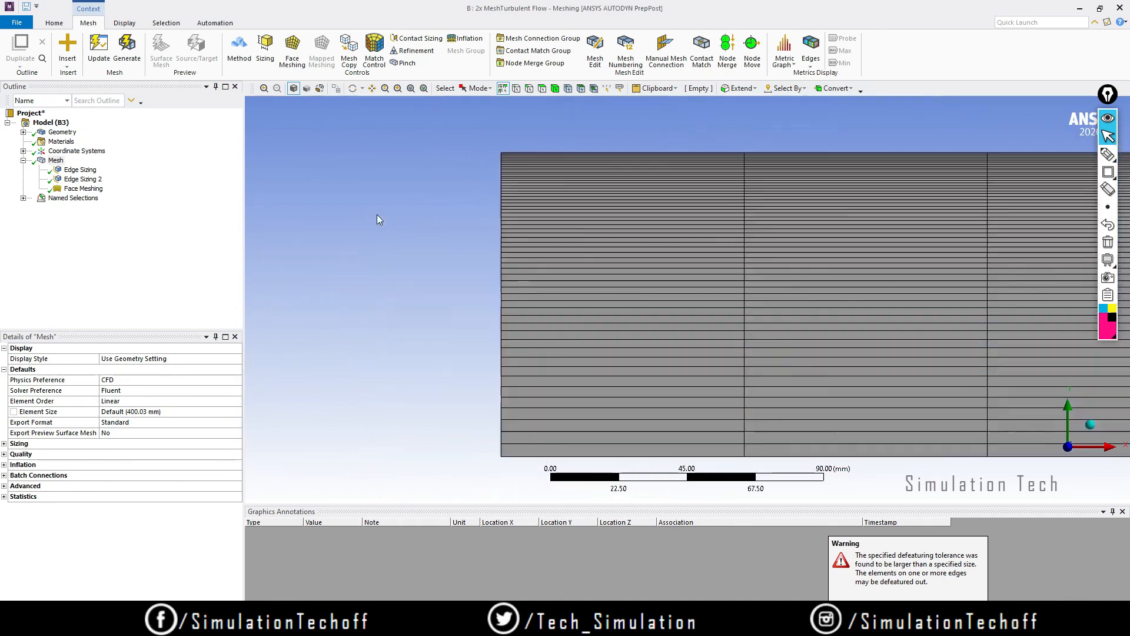
{"action": "scroll", "coordinate": [630, 239], "scroll_direction": "down", "scroll_amount": 4}
{"action": "scroll", "coordinate": [633, 252], "scroll_direction": "down", "scroll_amount": 5}
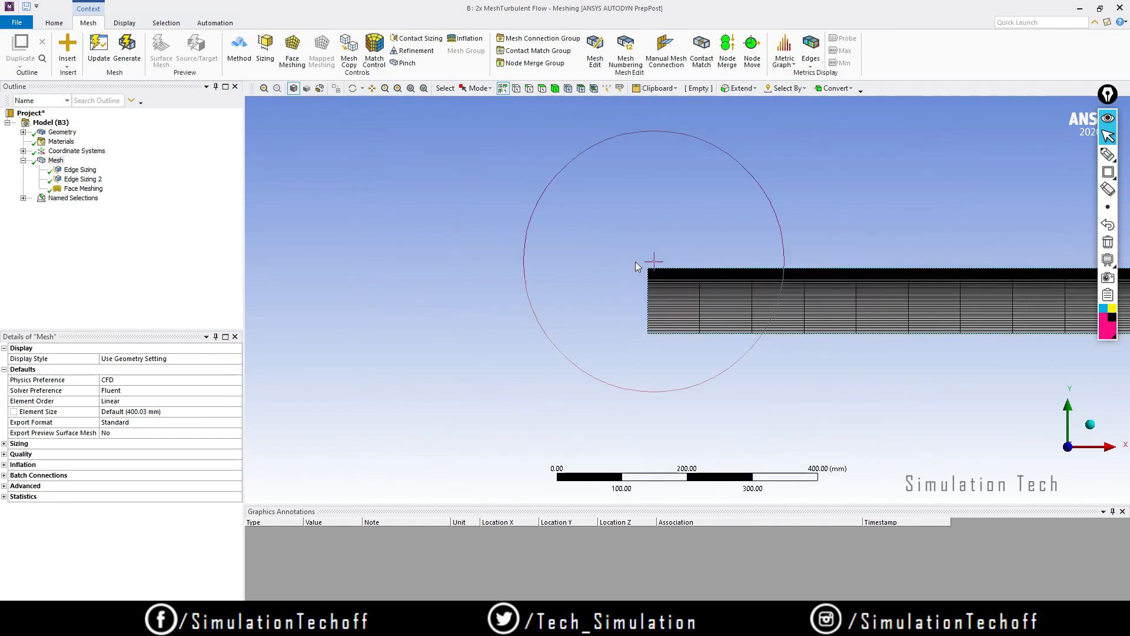
{"action": "scroll", "coordinate": [694, 297], "scroll_direction": "down", "scroll_amount": 1}
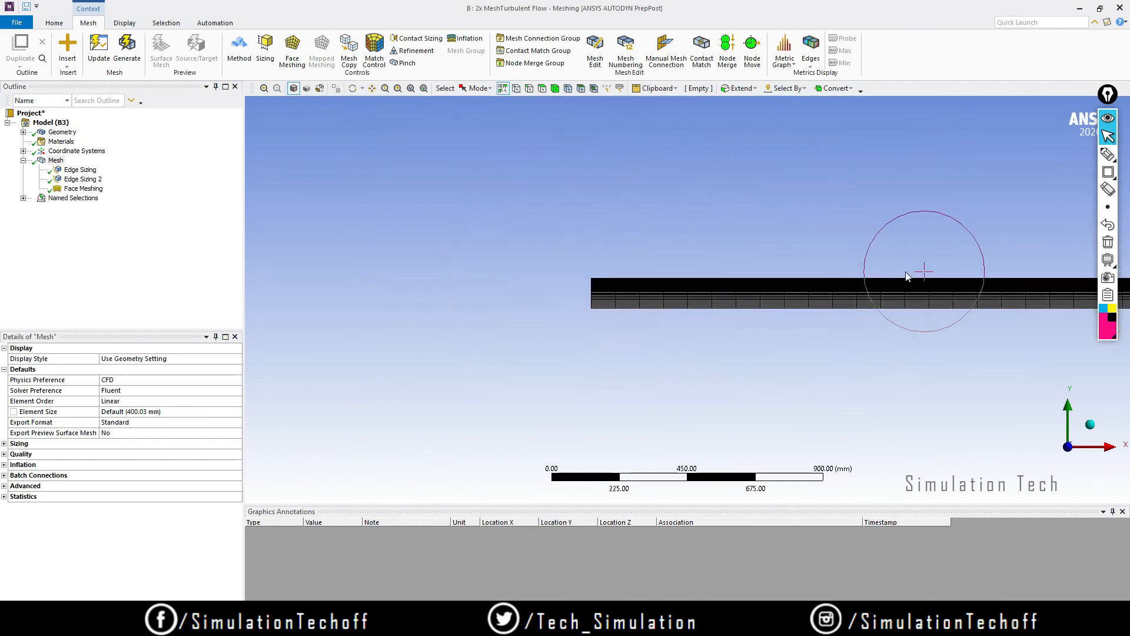
{"action": "middle_click_drag", "start_coordinate": [924, 275], "coordinate": [577, 294], "text": "ctrl"}
{"action": "scroll", "coordinate": [627, 300], "scroll_direction": "down", "scroll_amount": 3}
{"action": "middle_click_drag", "start_coordinate": [720, 300], "coordinate": [448, 269], "text": "ctrl"}
{"action": "scroll", "coordinate": [881, 225], "scroll_direction": "down", "scroll_amount": 3}
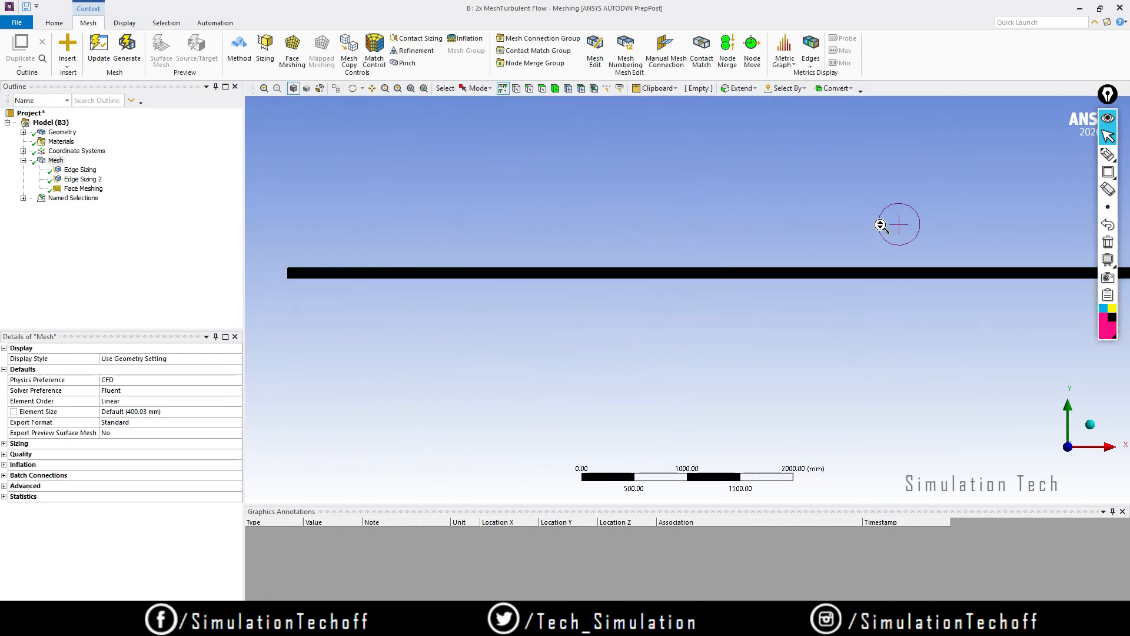
Step: Close Meshing and update the Mesh cell of the 2x MeshTurbulent Flow system in Workbench
{"action": "left_click", "coordinate": [1120, 8]}
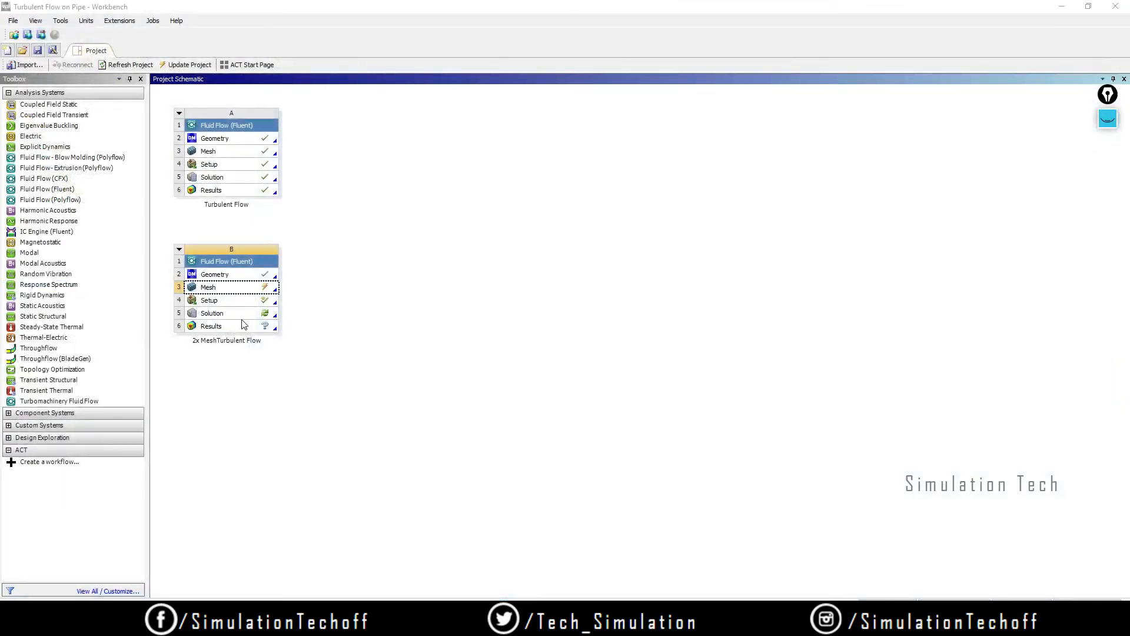
{"action": "right_click", "coordinate": [228, 288]}
{"action": "left_click", "coordinate": [259, 357]}
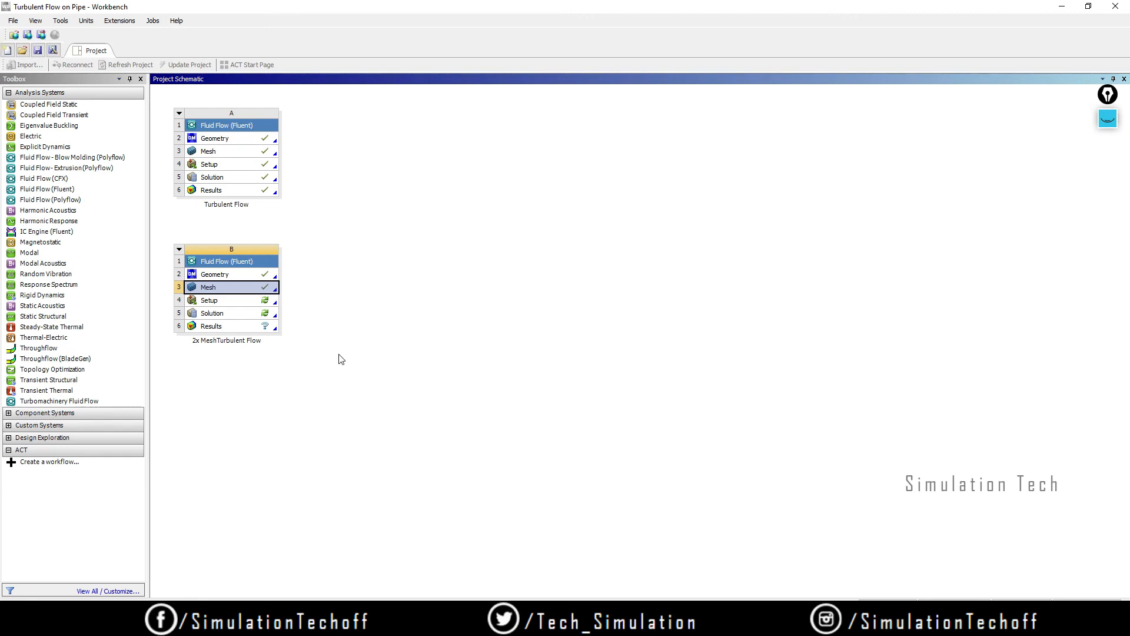
Step: Update the Setup cell of the 2x MeshTurbulent Flow system
{"action": "left_click", "coordinate": [225, 301]}
{"action": "right_click", "coordinate": [225, 301]}
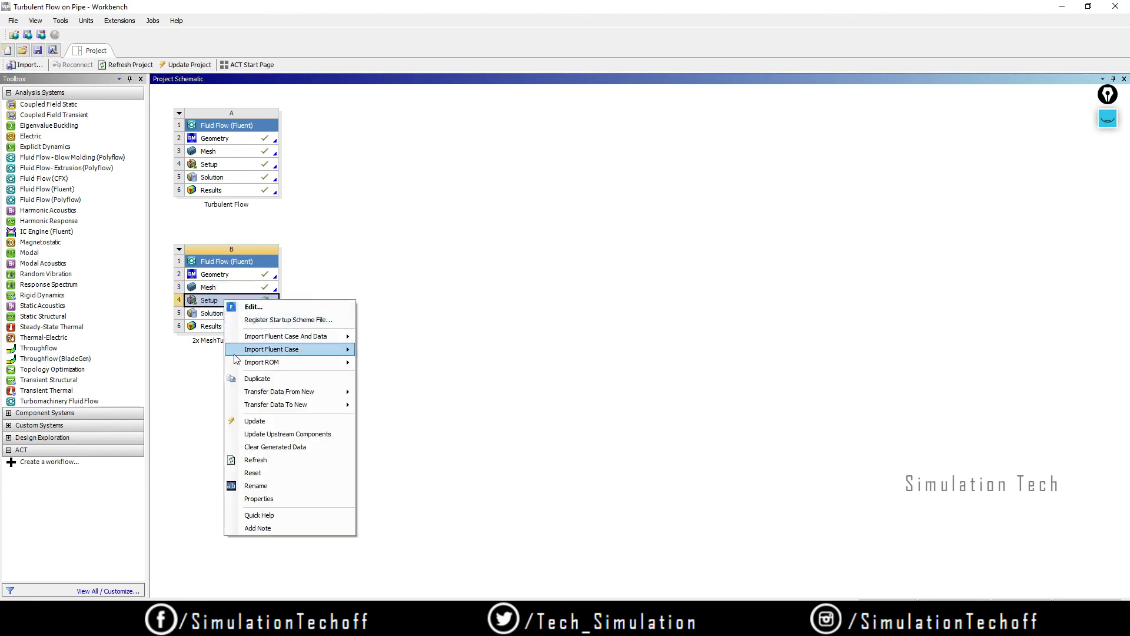
{"action": "left_click", "coordinate": [255, 422]}
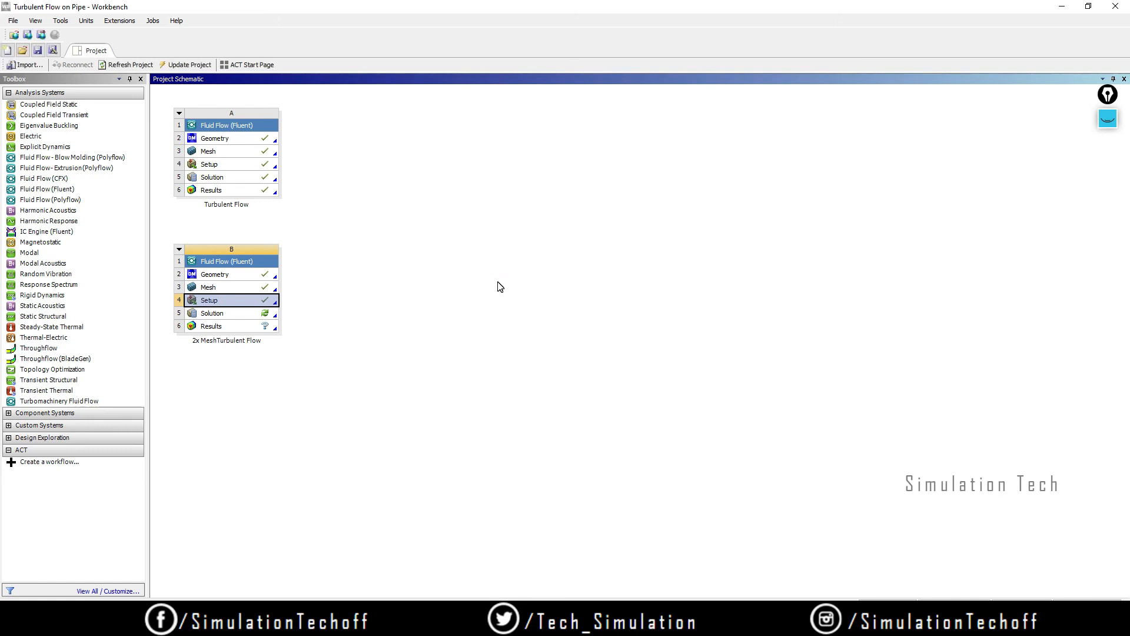
{"action": "left_click", "coordinate": [500, 287]}
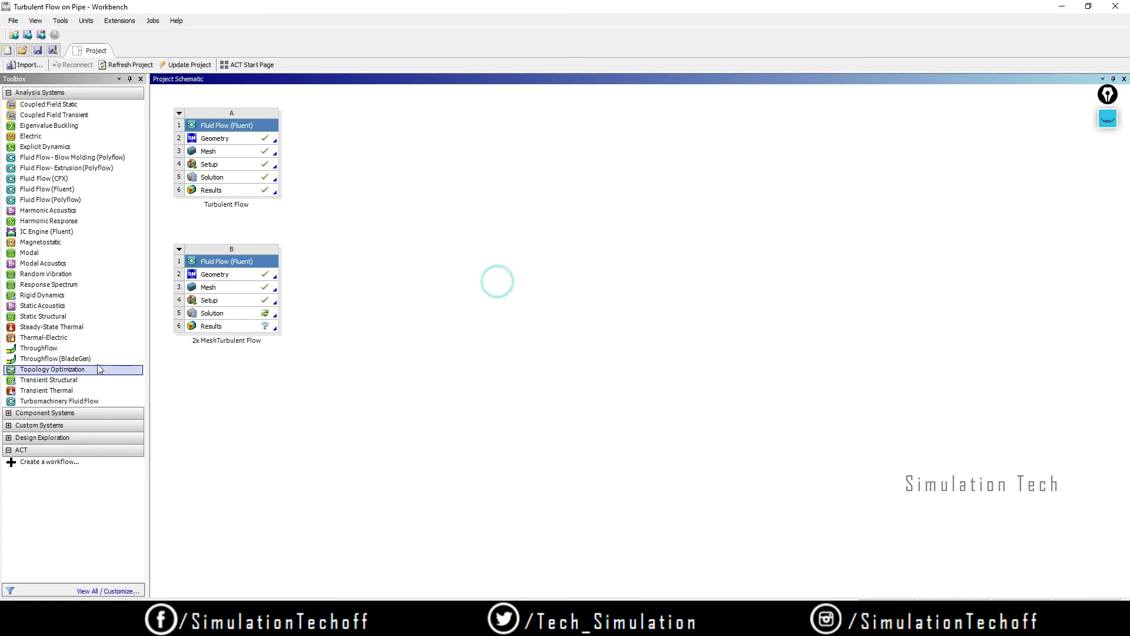
Step: Update the Solution cell of the 2x MeshTurbulent Flow system to solve it on the refined mesh
{"action": "left_click", "coordinate": [221, 316]}
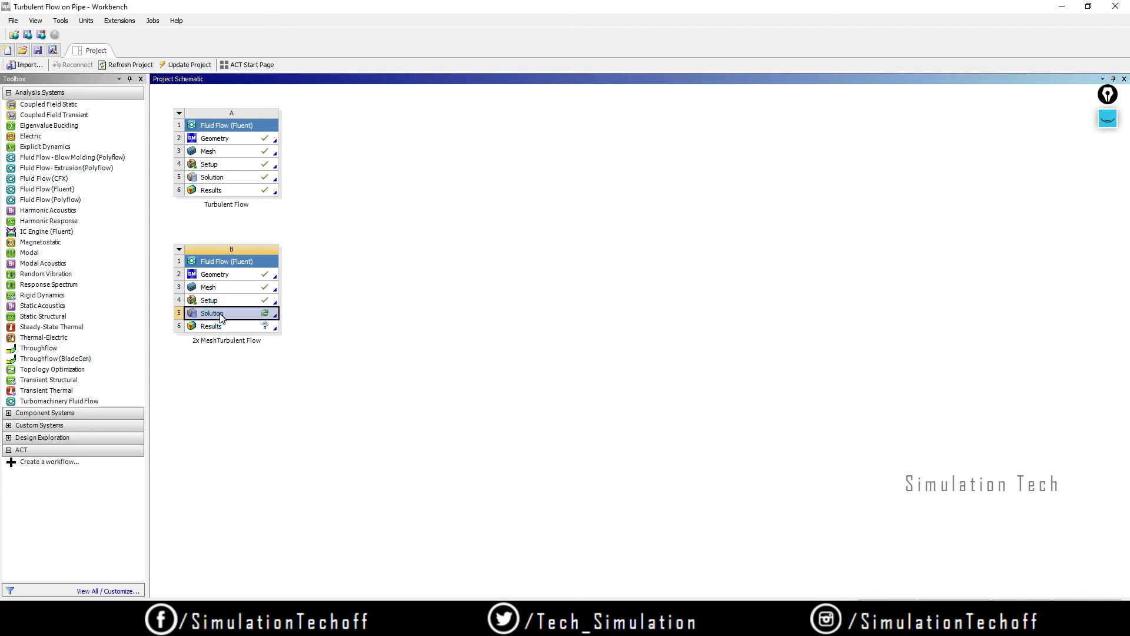
{"action": "right_click", "coordinate": [221, 316]}
{"action": "left_click", "coordinate": [259, 409]}
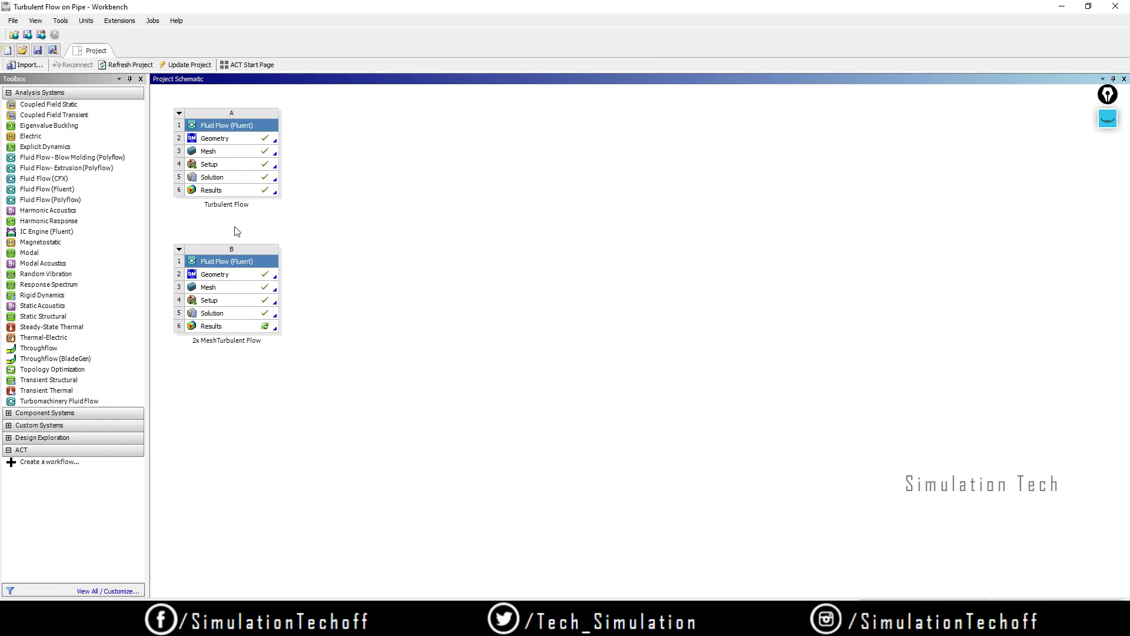
Step: Link the Solution cell of the Turbulent Flow system to the Results cell of the 2x MeshTurbulent Flow system
{"action": "left_click_drag", "start_coordinate": [223, 195], "coordinate": [214, 329]}
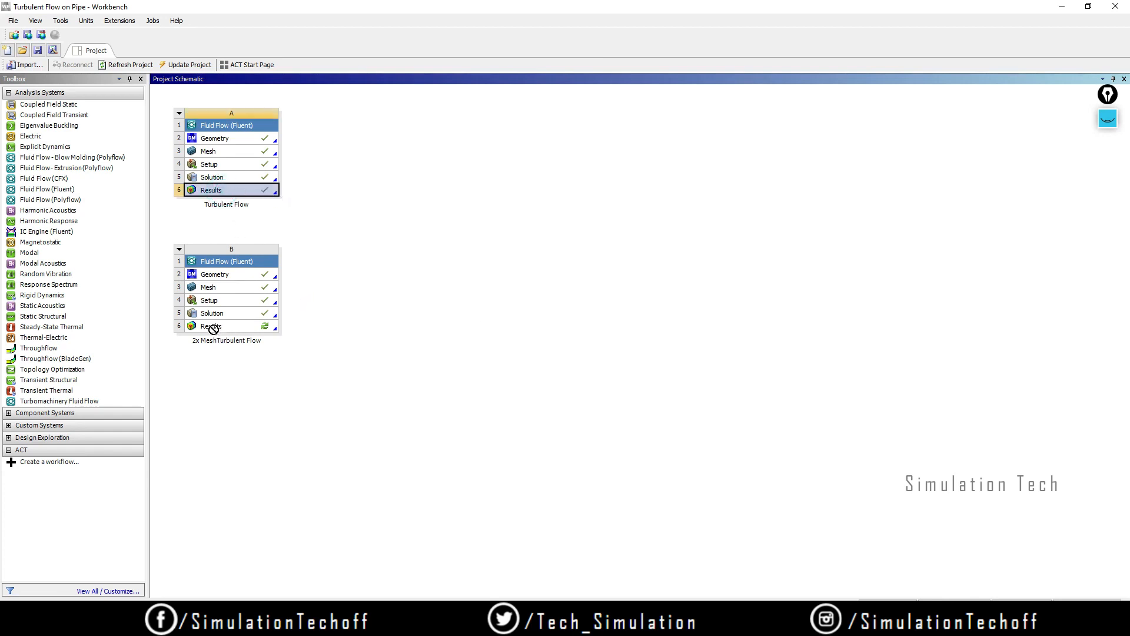
{"action": "left_click", "coordinate": [241, 176]}
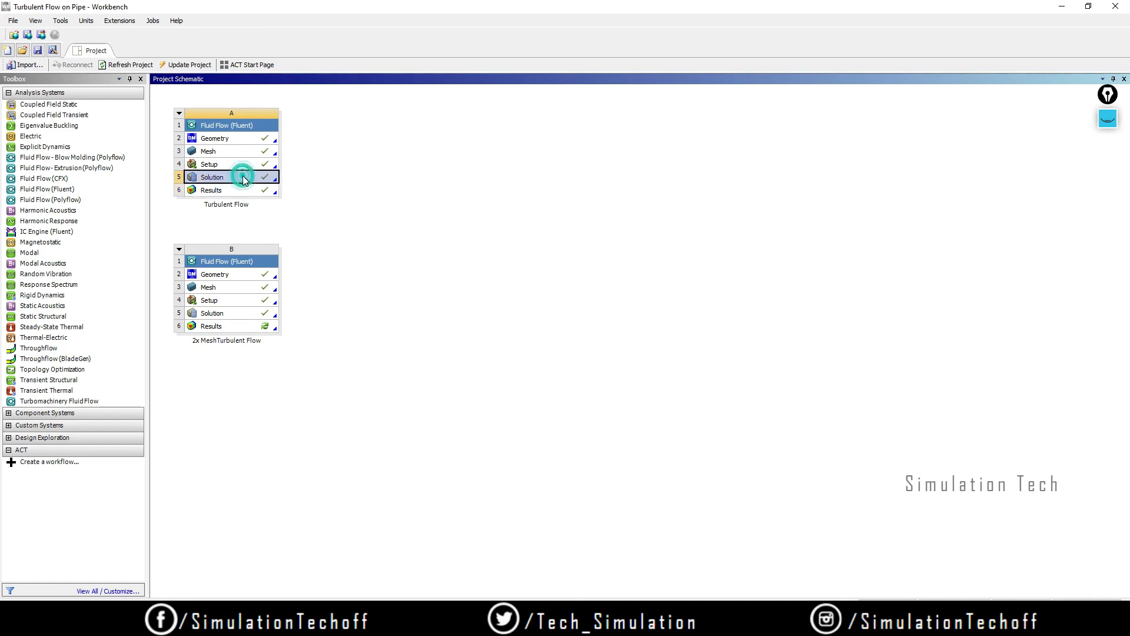
{"action": "left_click_drag", "start_coordinate": [236, 178], "coordinate": [240, 329]}
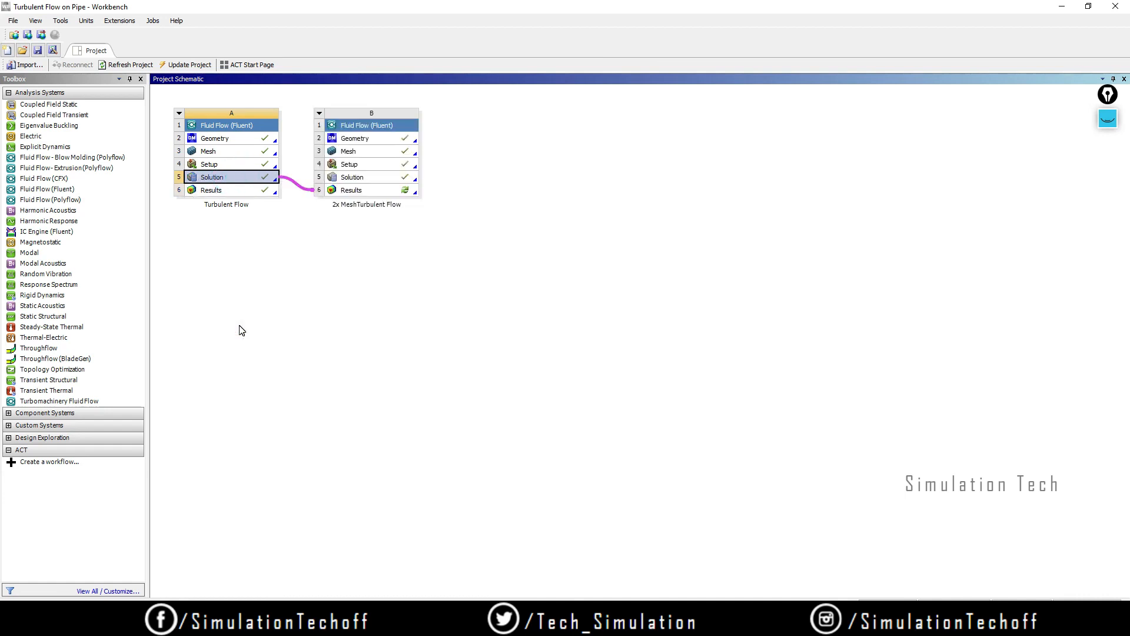
{"action": "left_click", "coordinate": [422, 281]}
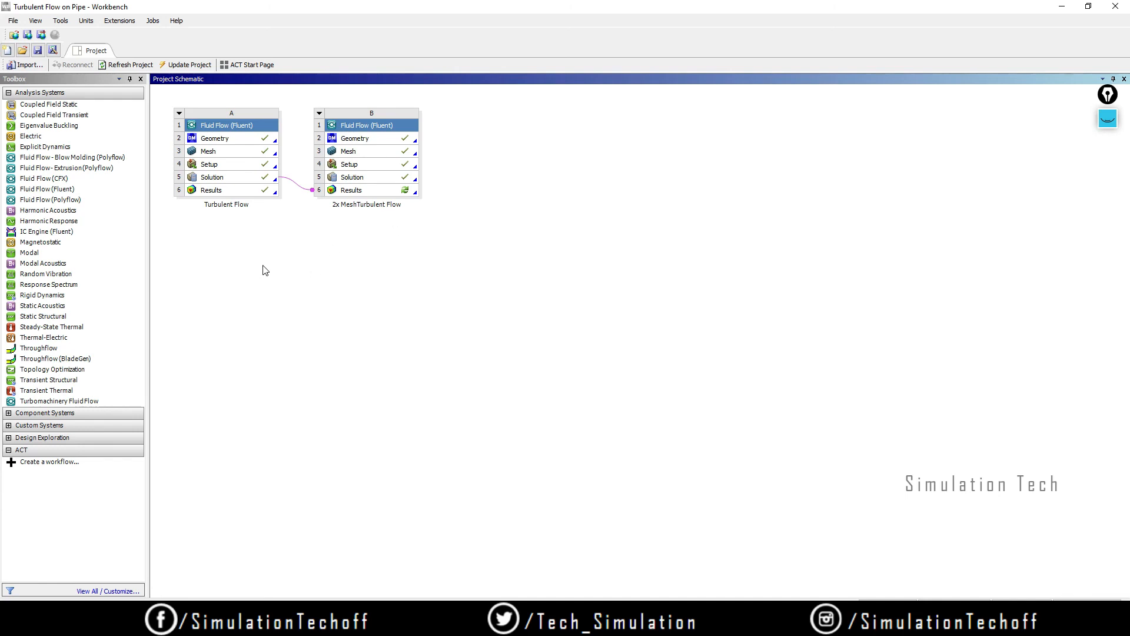
{"action": "left_click", "coordinate": [1108, 118]}
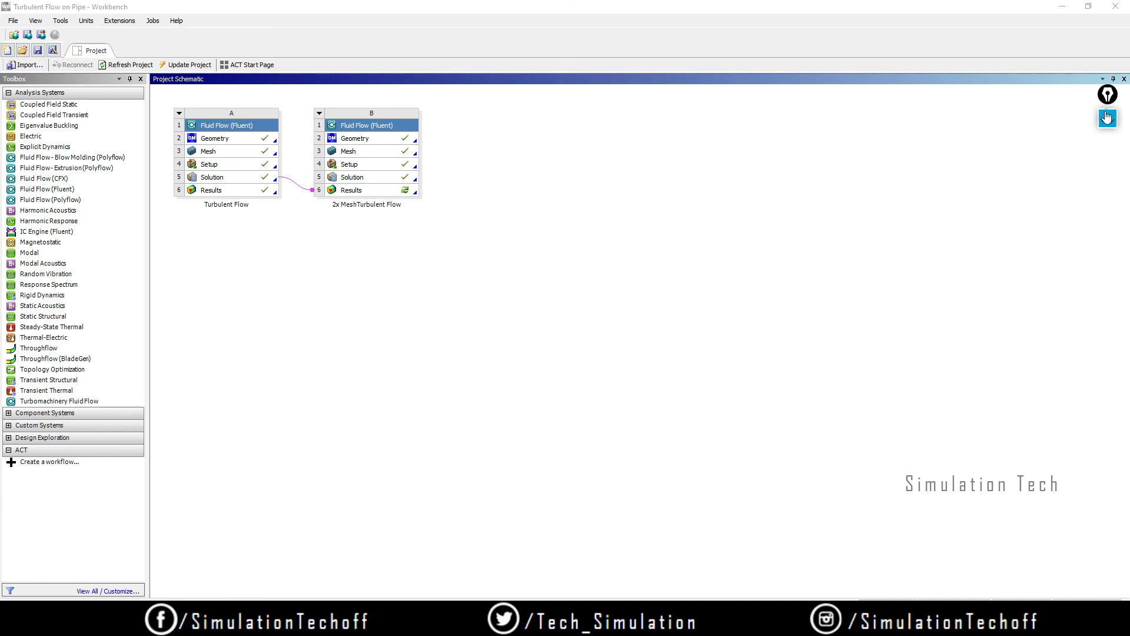
{"action": "left_click", "coordinate": [1108, 155]}
{"action": "mouse_move", "coordinate": [184, 278]}
{"action": "left_mouse_down"}
{"action": "mouse_move", "coordinate": [189, 303]}
{"action": "mouse_move", "coordinate": [209, 284]}
{"action": "mouse_move", "coordinate": [234, 301]}
{"action": "mouse_move", "coordinate": [257, 289]}
{"action": "left_mouse_up"}
{"action": "left_click", "coordinate": [1107, 241]}
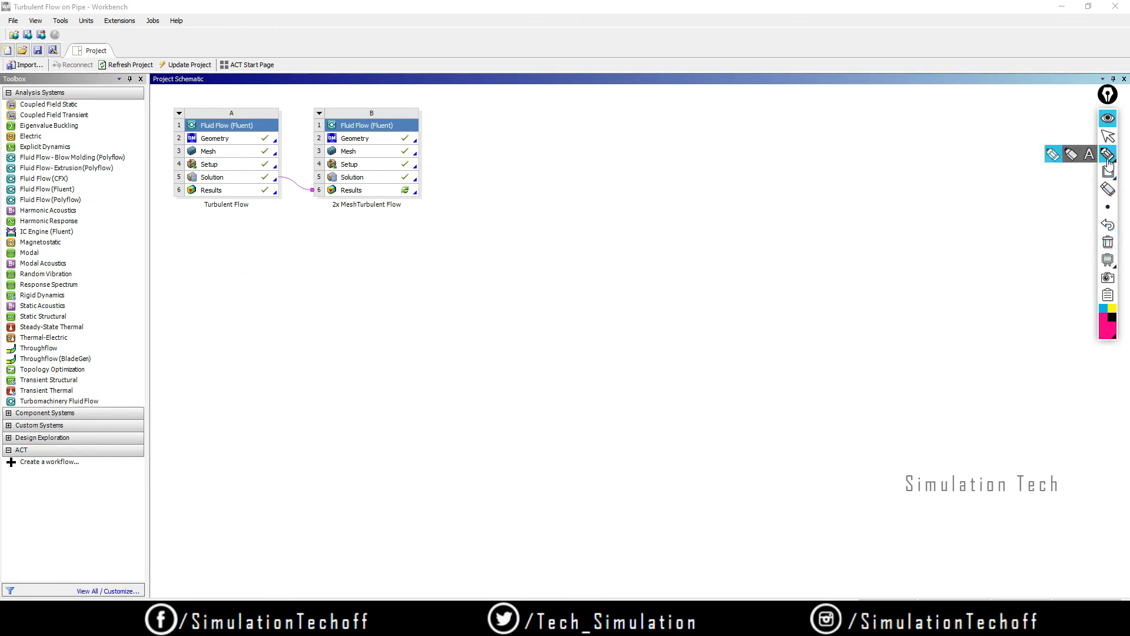
Step: Annotate the screen below the Turbulent Flow system with the black text "30x100 mesh"
{"action": "left_click", "coordinate": [1089, 156]}
{"action": "left_click", "coordinate": [1111, 317]}
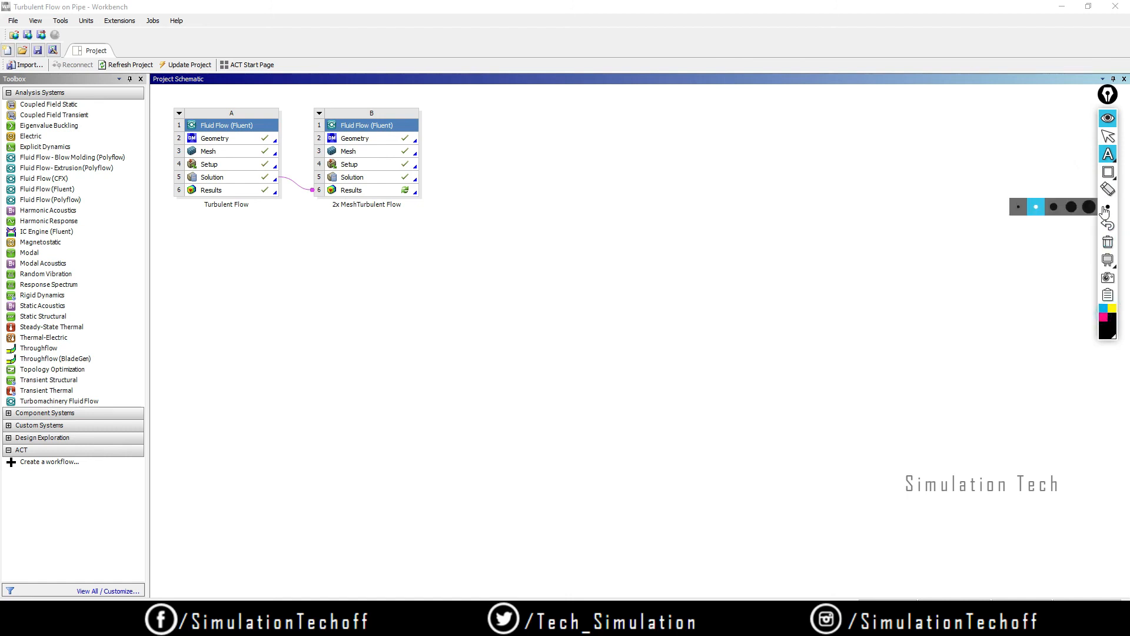
{"action": "left_click", "coordinate": [387, 266]}
{"action": "left_click", "coordinate": [182, 231]}
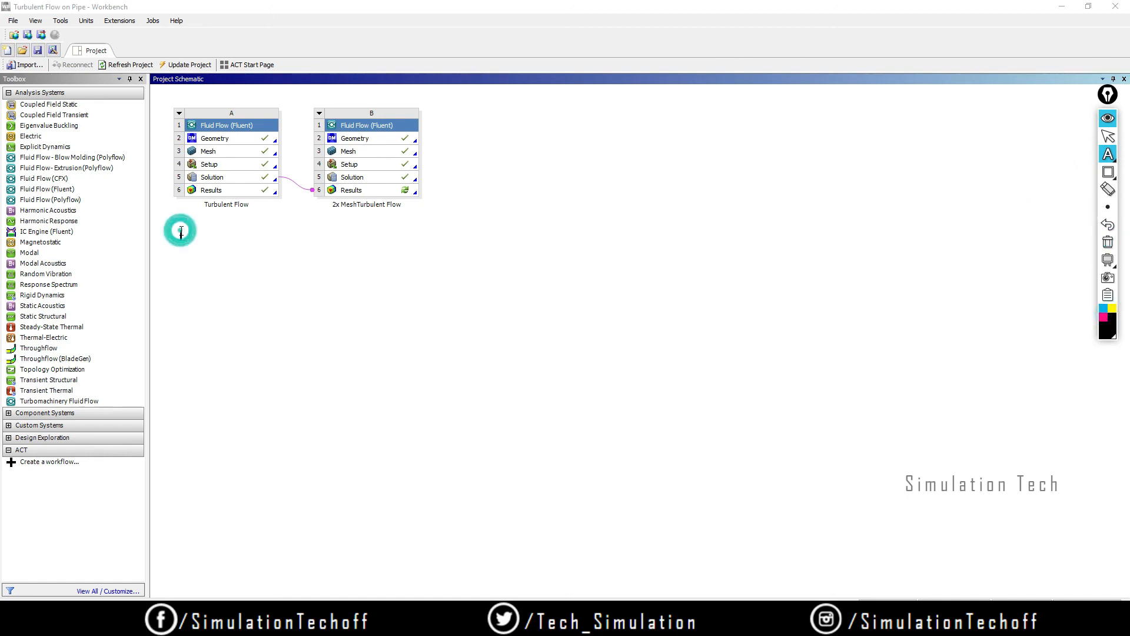
{"action": "type", "text": "30"}
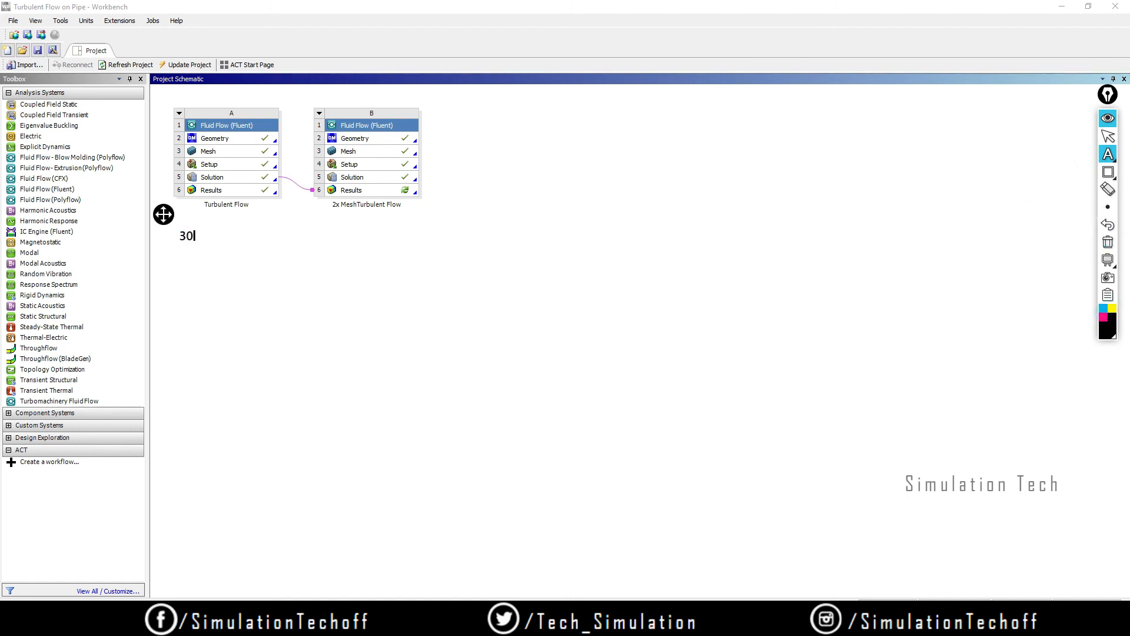
{"action": "type", "text": "x100 melsh"}
Step: Annotate the 2x MeshTurbulent Flow system with "60X100 mesh", and clear all annotations from the screen
{"action": "left_click", "coordinate": [326, 234]}
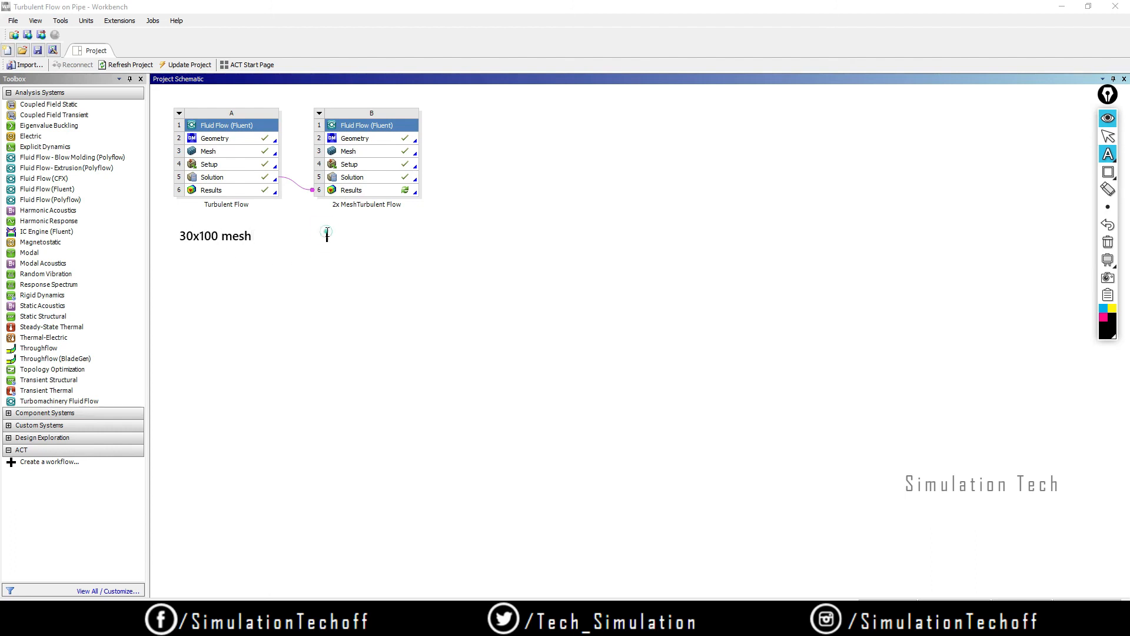
{"action": "type", "text": "60X100 me"}
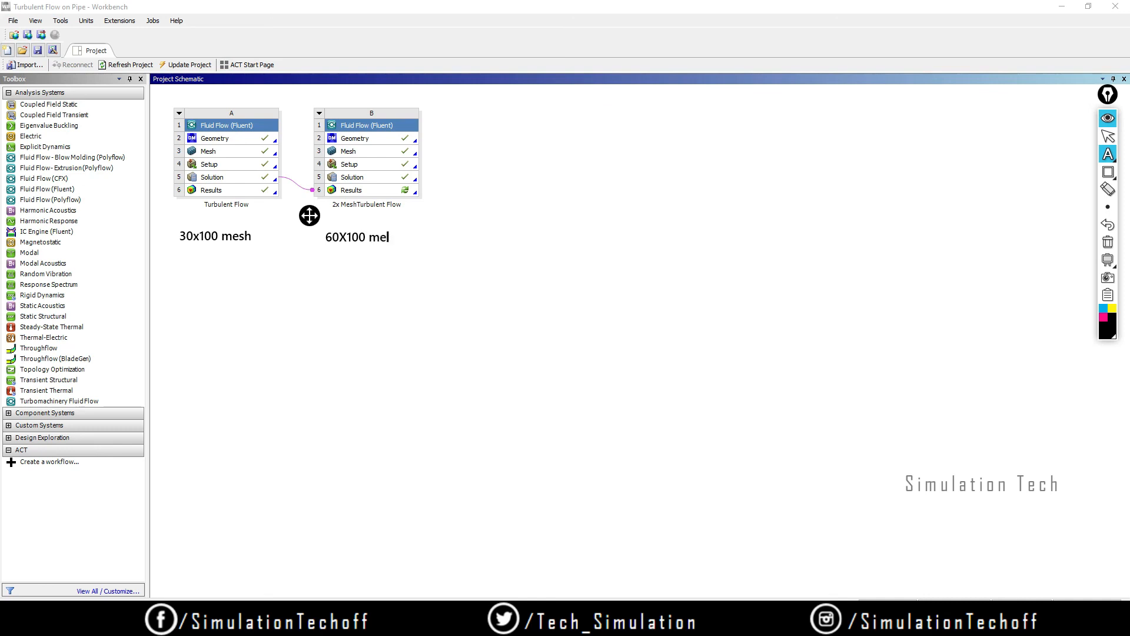
{"action": "type", "text": "sh"}
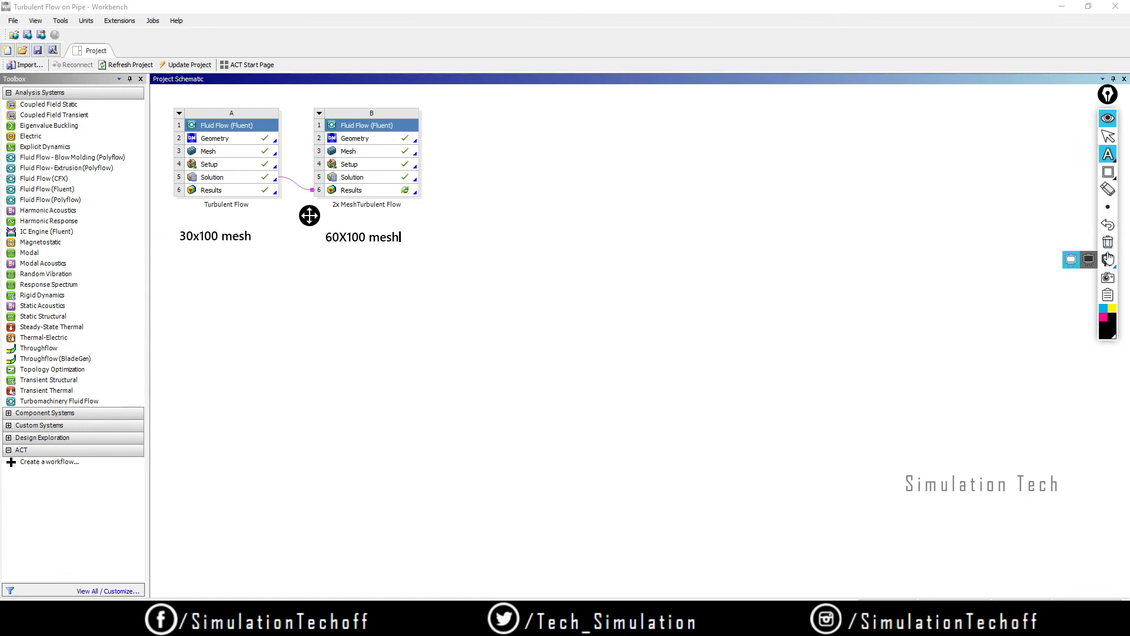
{"action": "left_click", "coordinate": [1109, 240]}
{"action": "left_click", "coordinate": [1109, 121]}
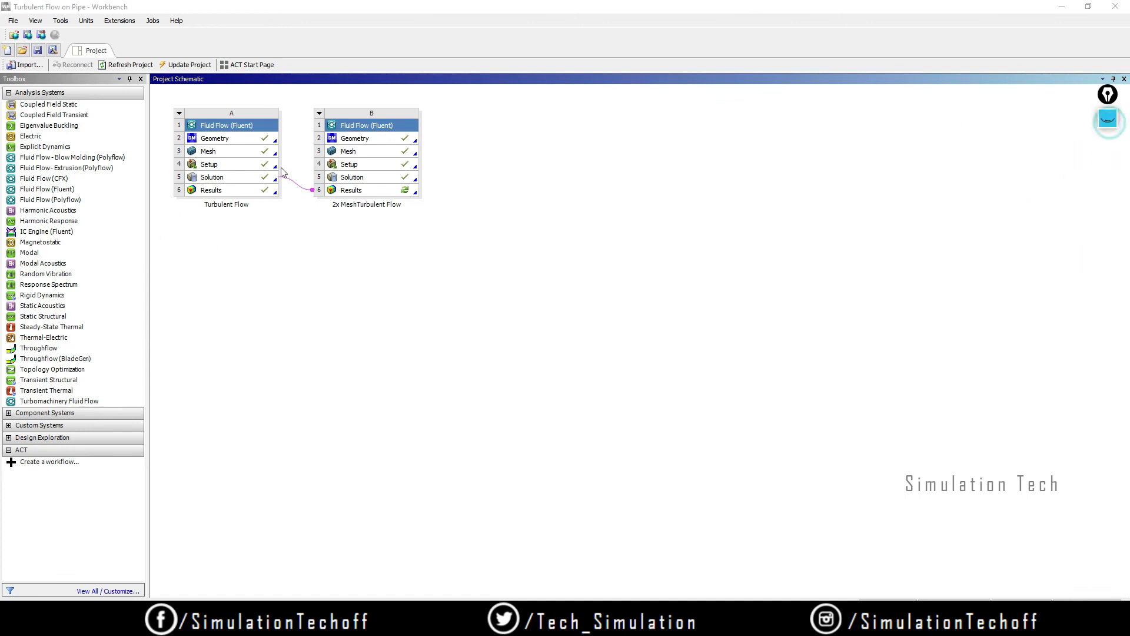
Step: Open the 2x MeshTurbulent Flow results in CFD-Post and display the Wall Y Plus chart comparing both cases
{"action": "left_click", "coordinate": [353, 191]}
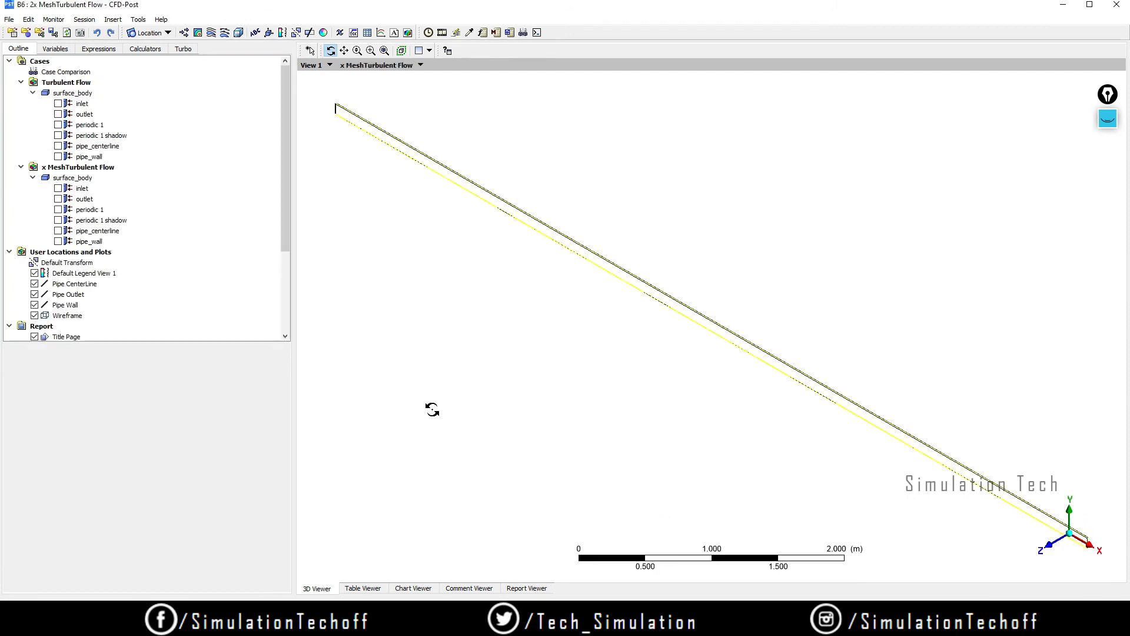
{"action": "left_click_drag", "start_coordinate": [282, 175], "coordinate": [282, 273]}
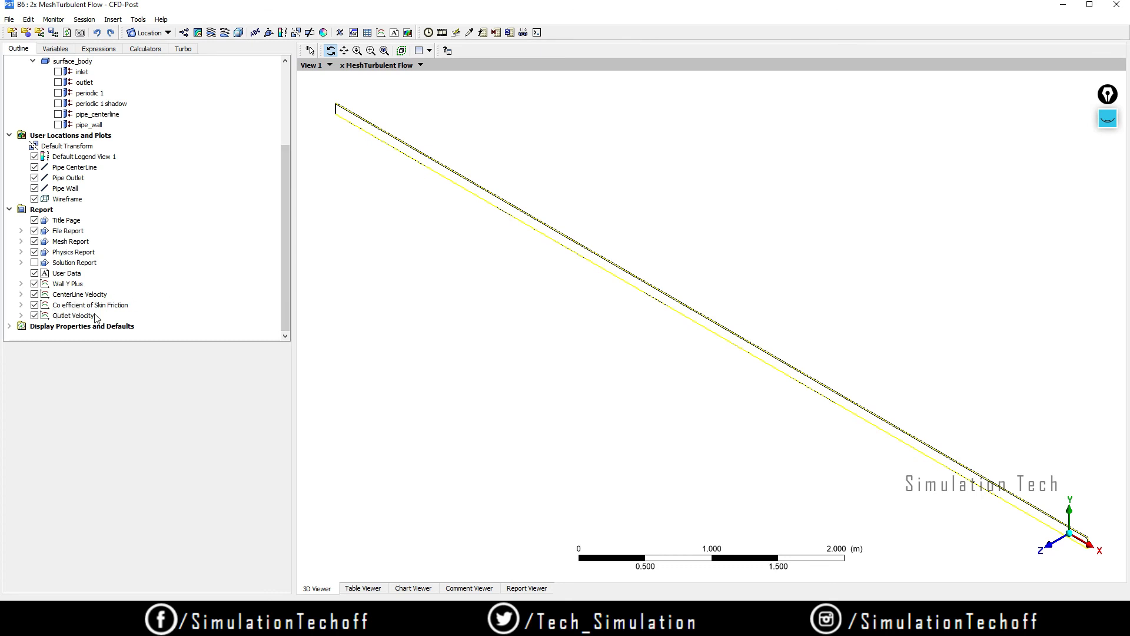
{"action": "double_click", "coordinate": [65, 286]}
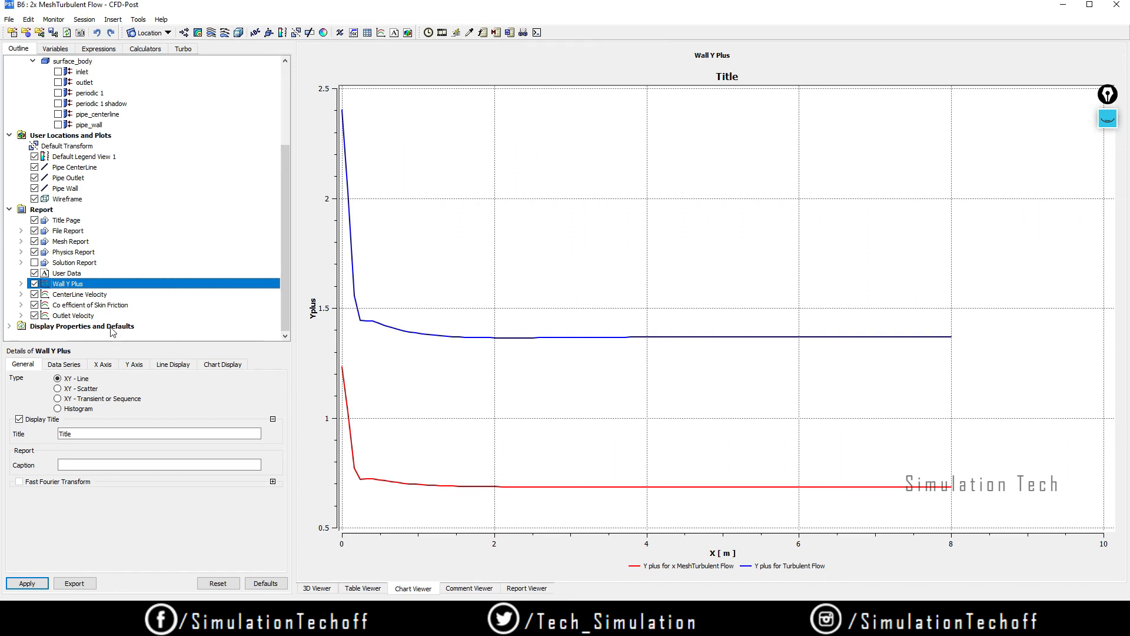
Step: Compare both meshes in the CenterLine Velocity, Co efficient of Skin Friction and Outlet Velocity charts, and close CFD-Post
{"action": "left_click", "coordinate": [98, 295]}
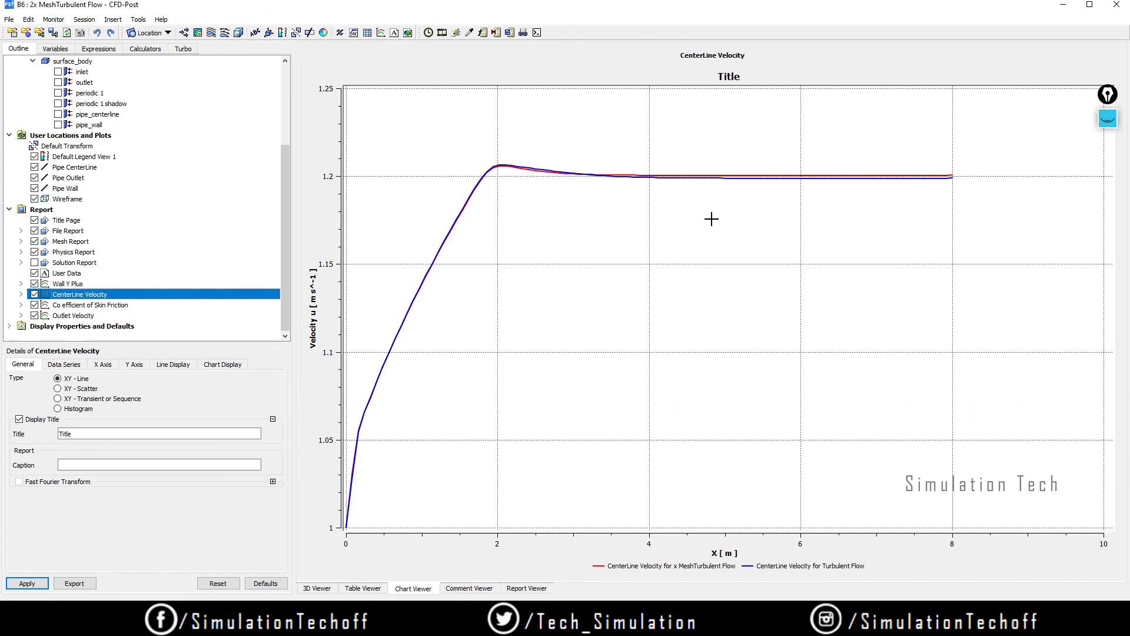
{"action": "left_click", "coordinate": [83, 306]}
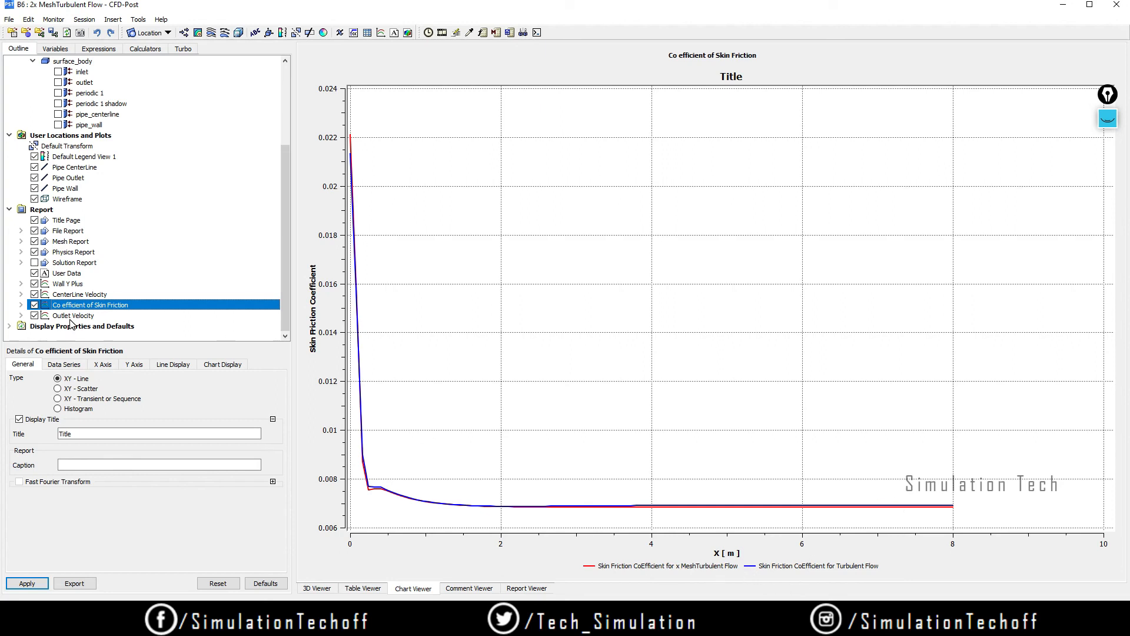
{"action": "left_click", "coordinate": [73, 316]}
{"action": "double_click", "coordinate": [73, 317]}
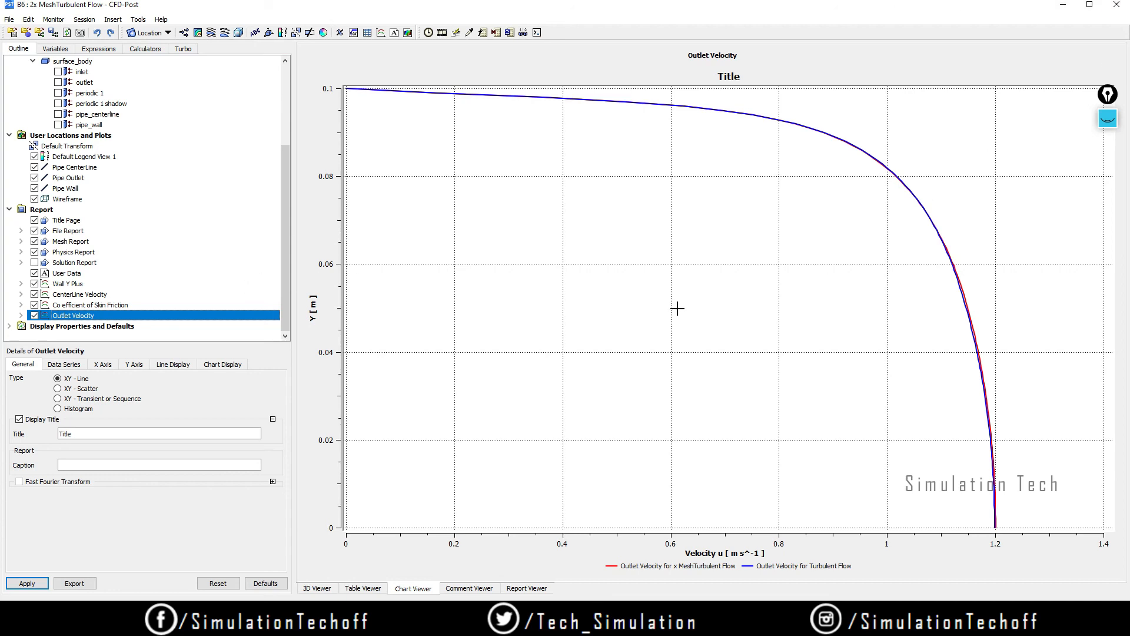
{"action": "left_click", "coordinate": [1116, 4]}
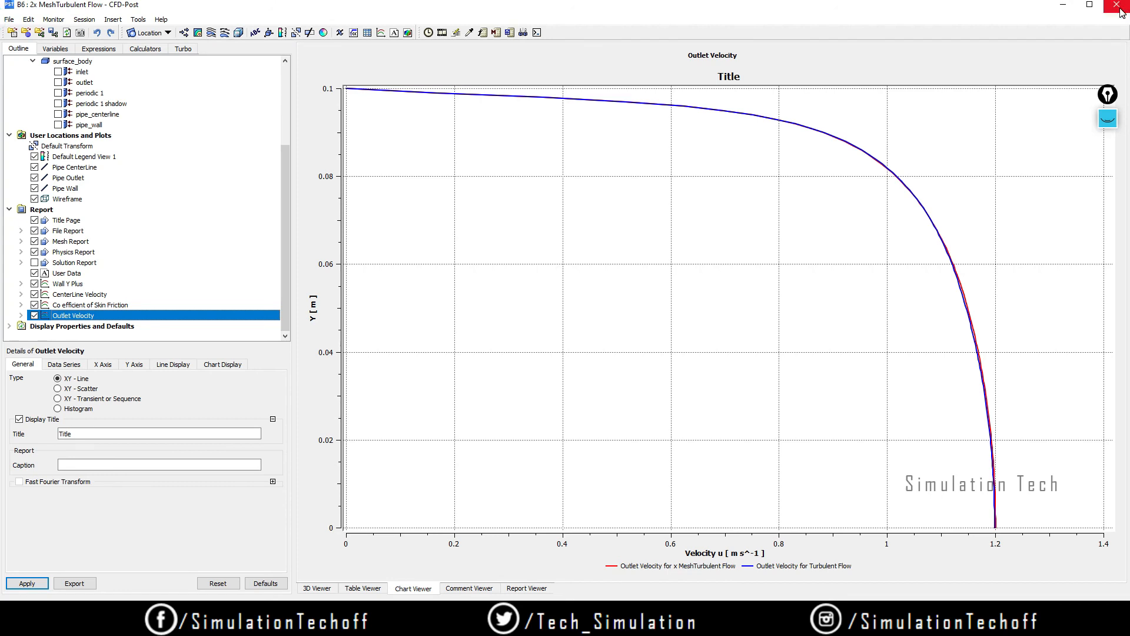